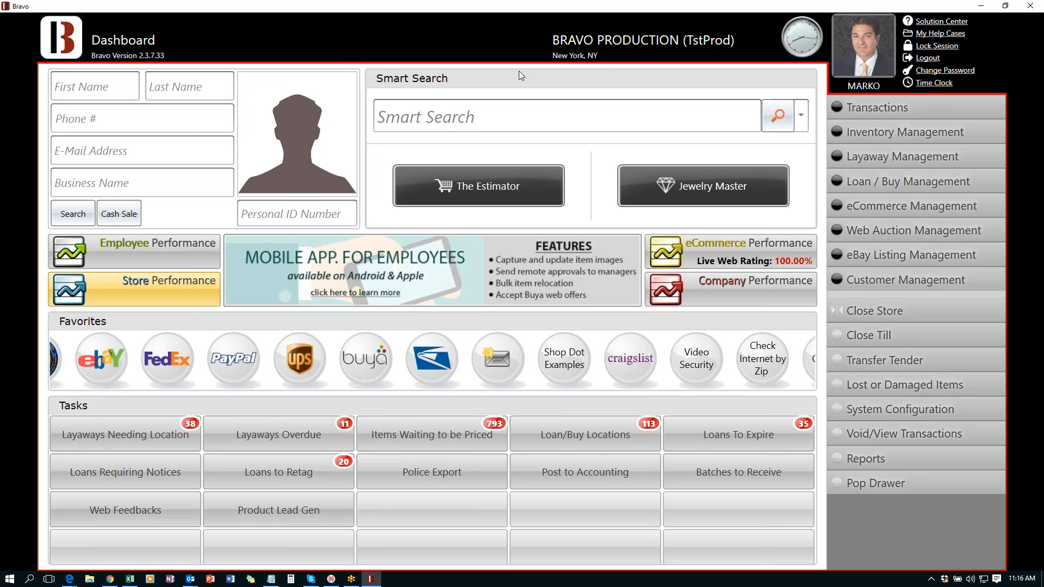
# - Open the Employee Performance report and highlight the employee's name in its header
pyautogui.click(799, 111)
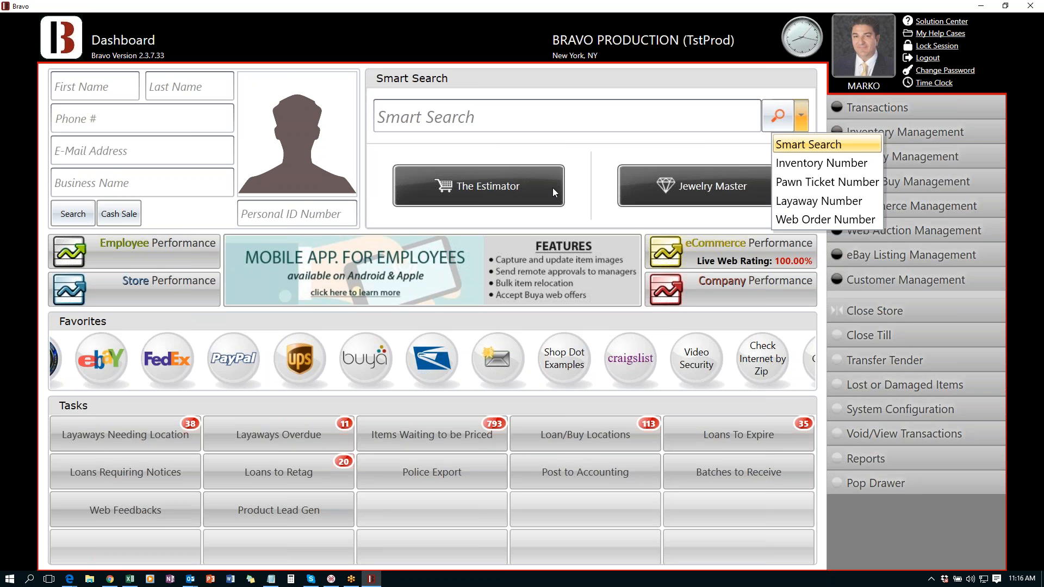
pyautogui.click(607, 110)
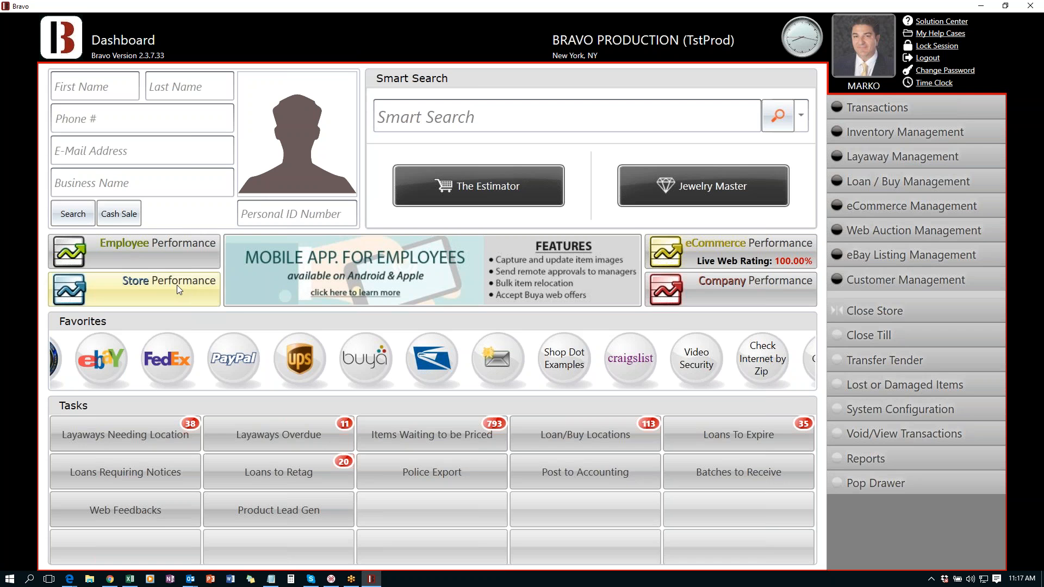
pyautogui.click(134, 253)
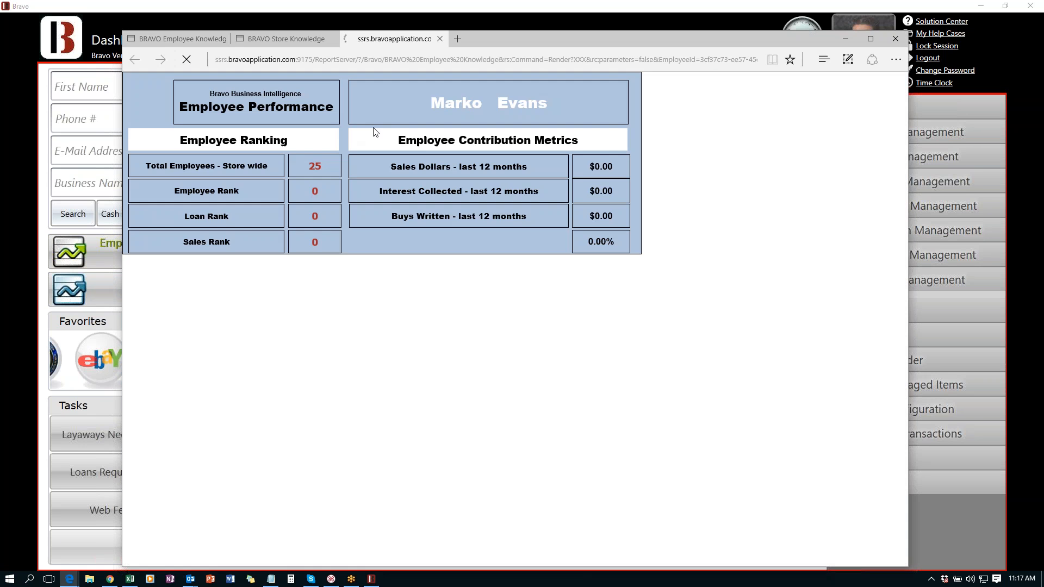
pyautogui.moveTo(430, 105); pyautogui.dragTo(538, 104)
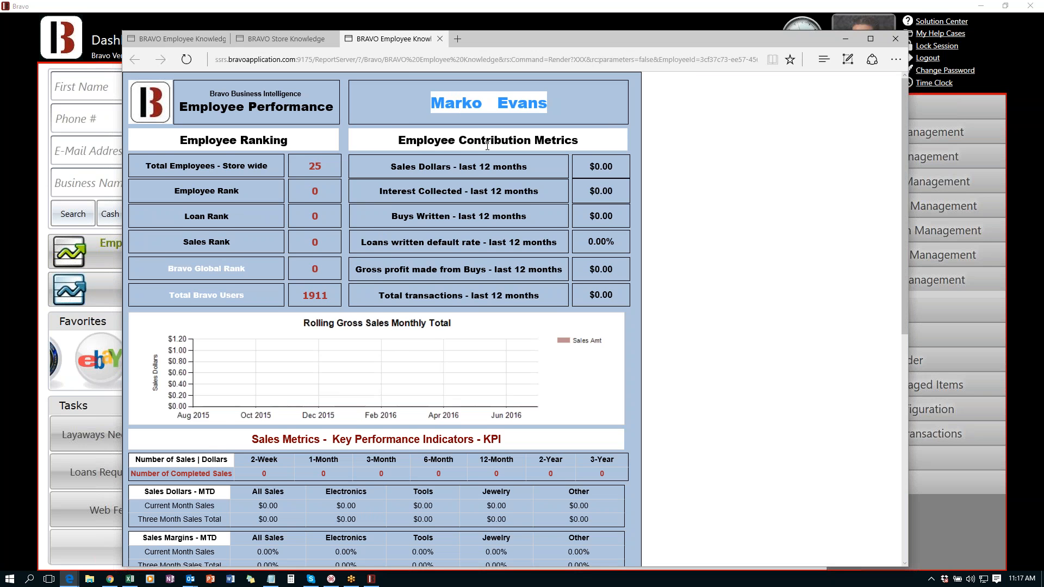
pyautogui.scroll(-2, 487, 145)
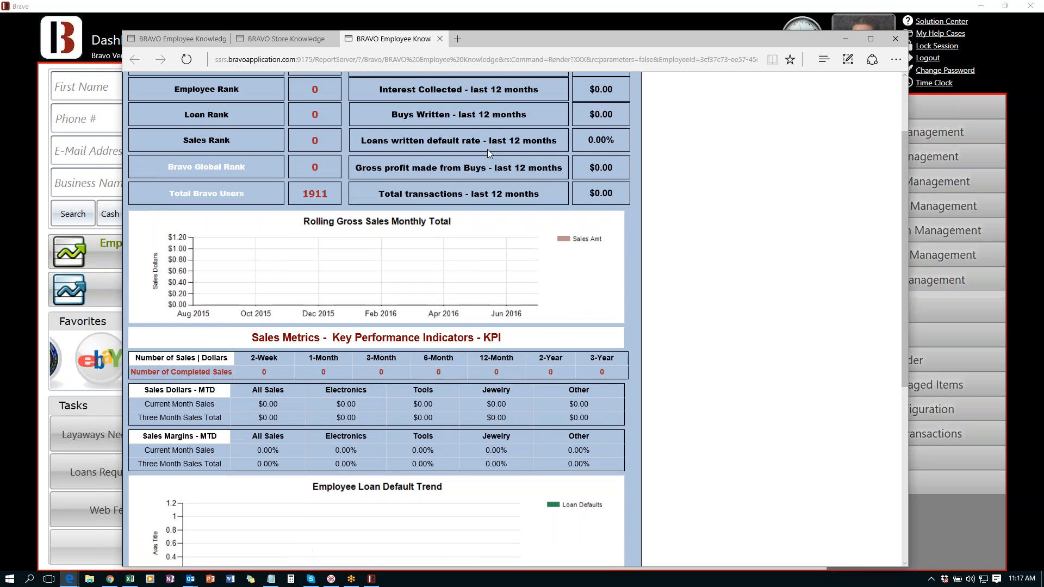
pyautogui.scroll(2, 487, 149)
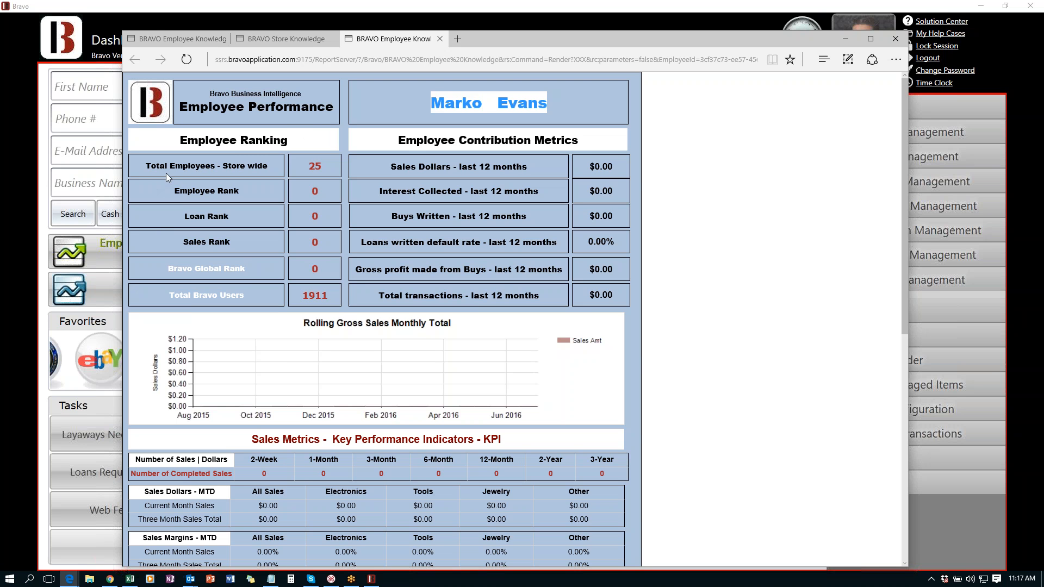
# - Point out the 25 store employees, 1911 total users and the Electronics, Tools and Jewelry sales metrics
pyautogui.doubleClick(315, 165)
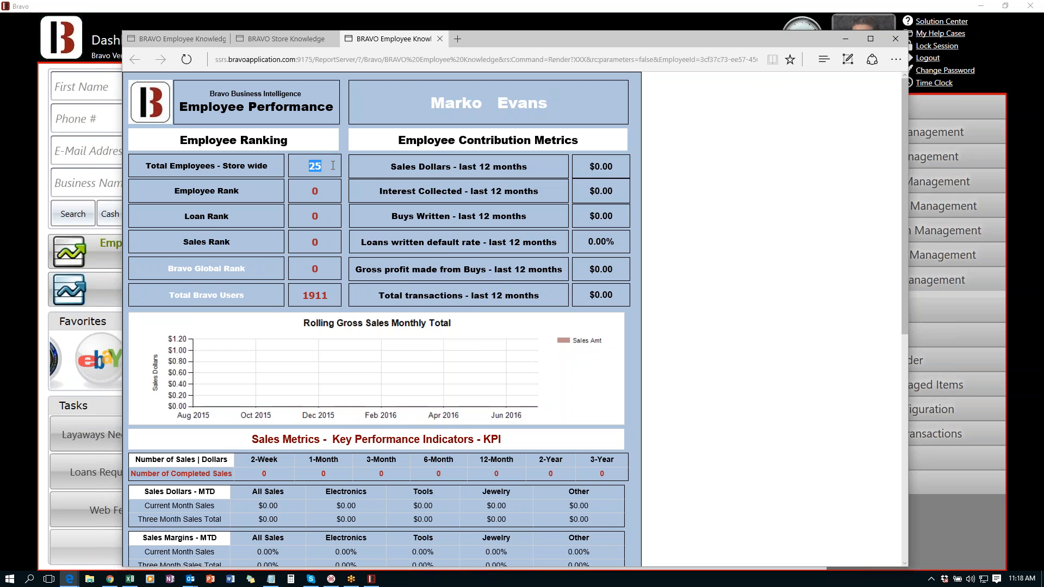
pyautogui.moveTo(293, 295); pyautogui.dragTo(331, 293)
pyautogui.scroll(-4, 440, 195)
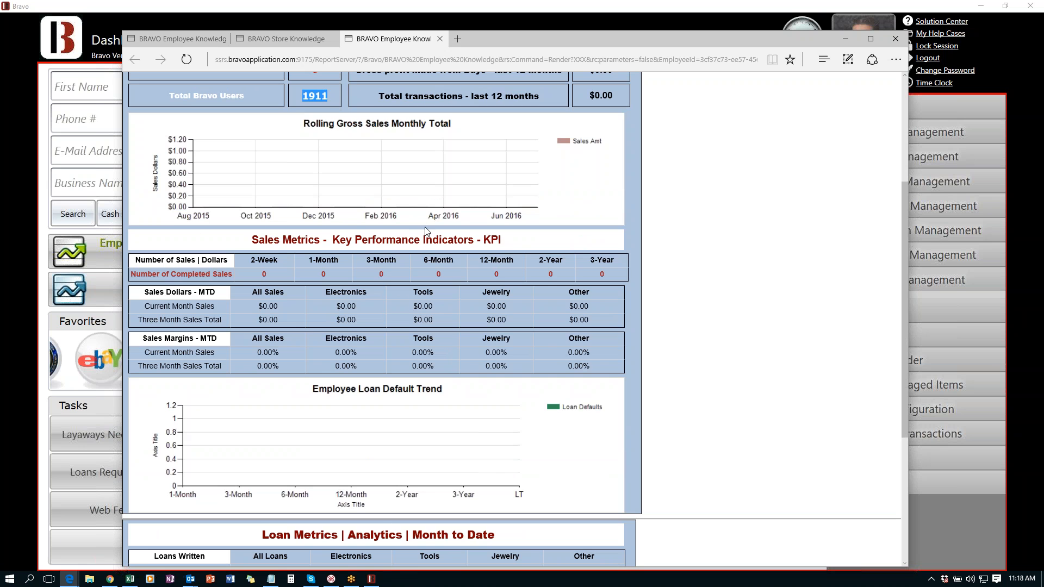
pyautogui.moveTo(253, 240); pyautogui.dragTo(497, 240)
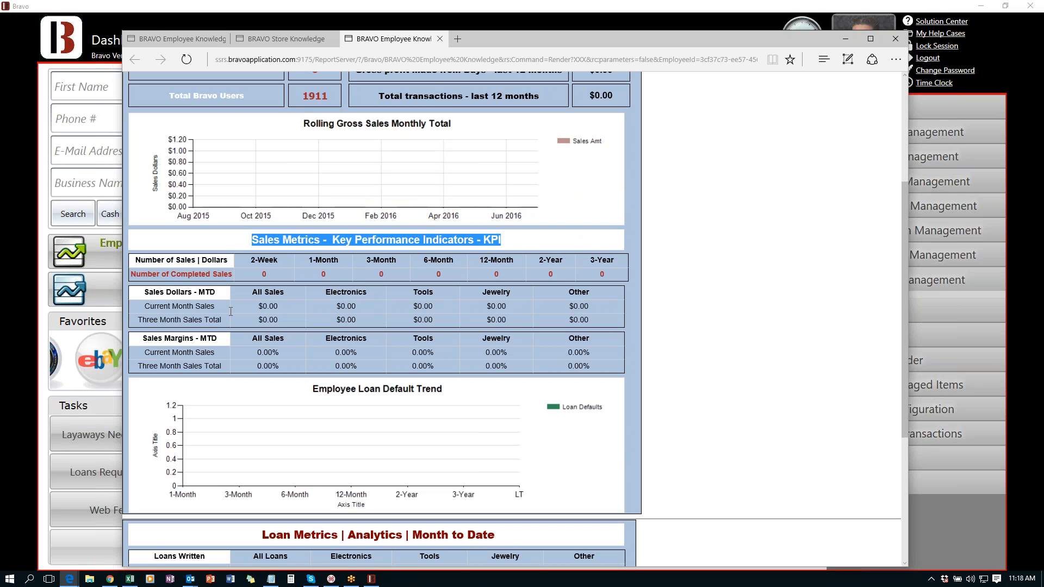
pyautogui.moveTo(342, 294); pyautogui.dragTo(508, 295)
pyautogui.click(482, 293)
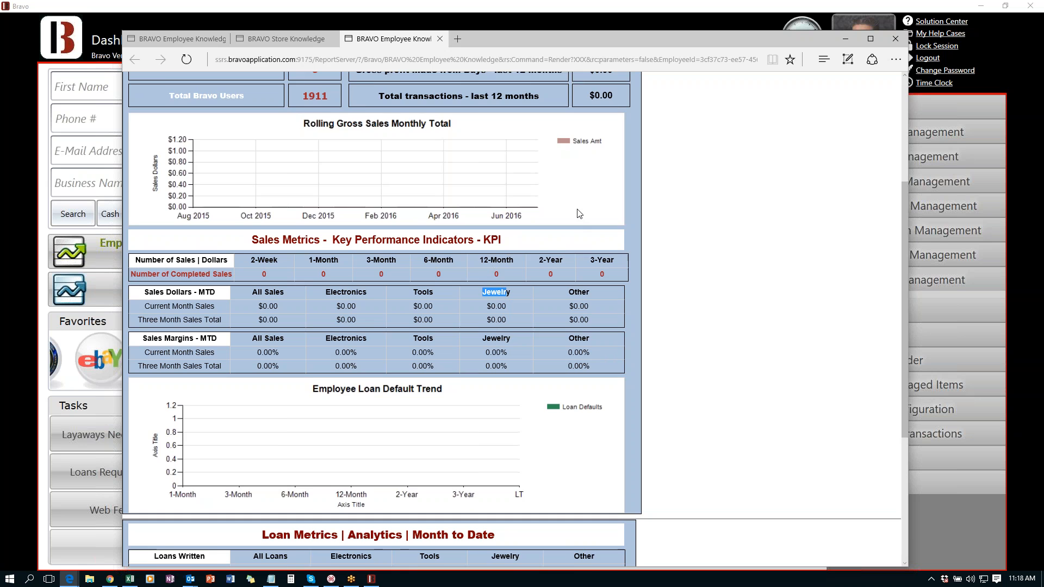
# - Review the Loans Written totals, then return to the Bravo dashboard
pyautogui.scroll(-4, 576, 209)
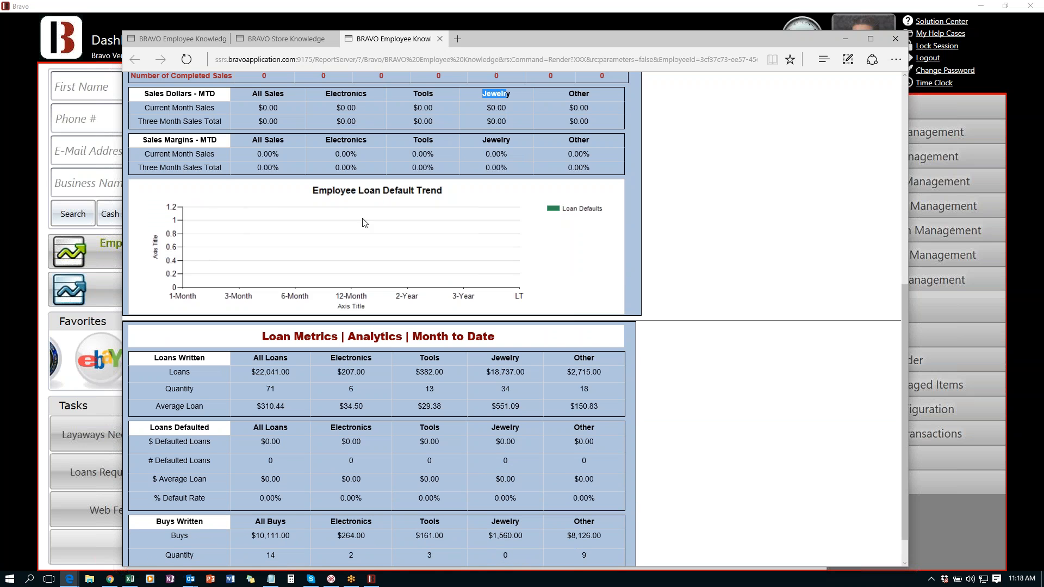
pyautogui.moveTo(313, 196); pyautogui.dragTo(361, 198)
pyautogui.scroll(-1, 411, 266)
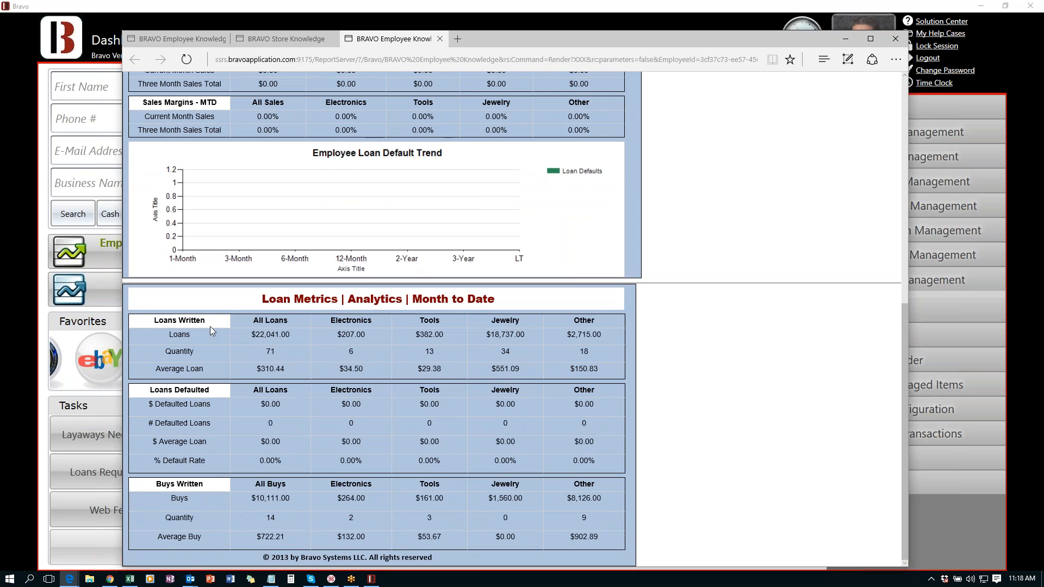
pyautogui.moveTo(173, 319); pyautogui.dragTo(200, 337)
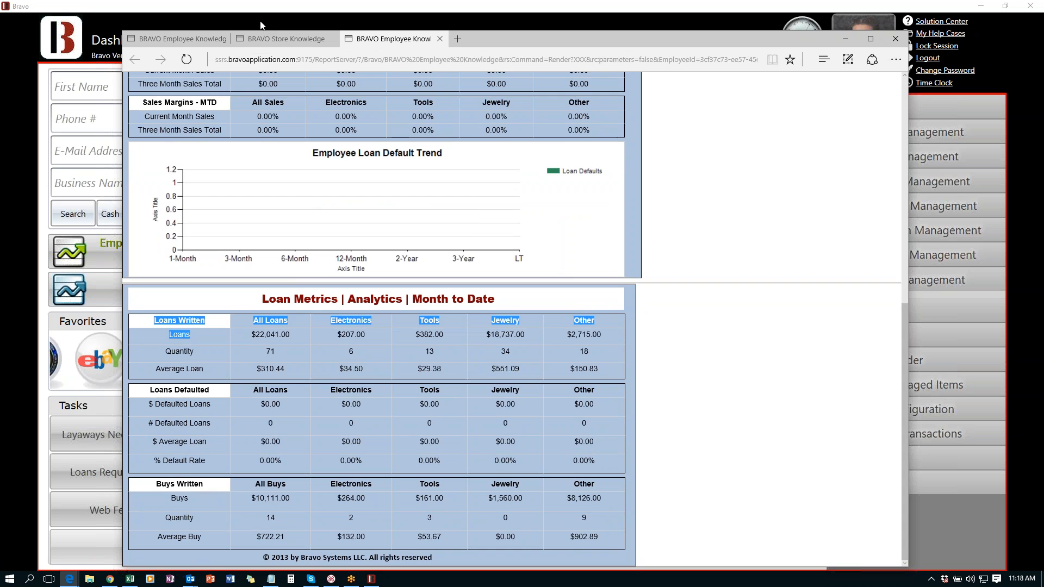
pyautogui.click(95, 302)
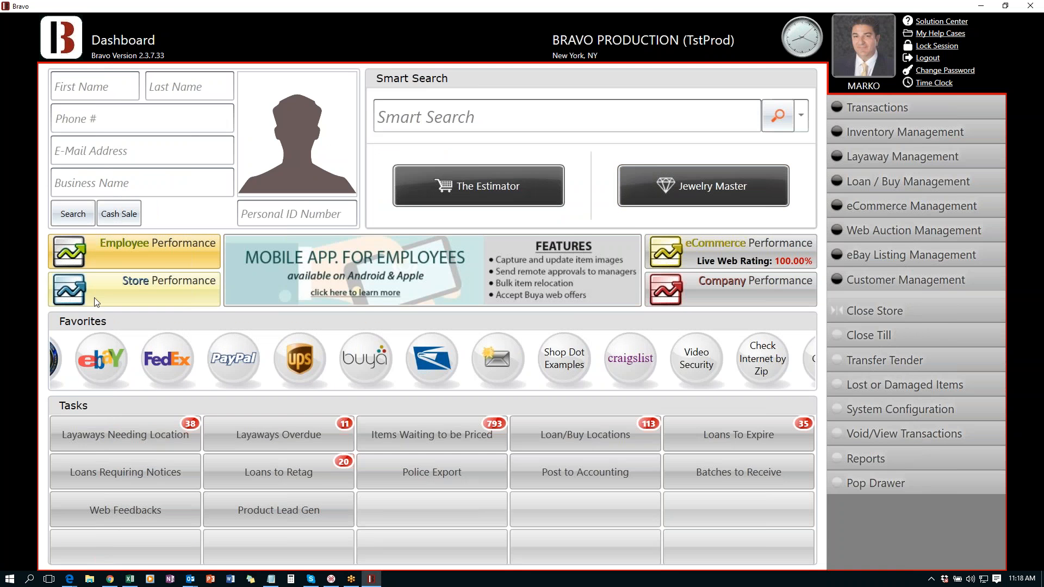
# - Review Store Performance rows: New Loans, ending loan balance, pawn service charges and Annual Default Trend Rate
pyautogui.click(149, 285)
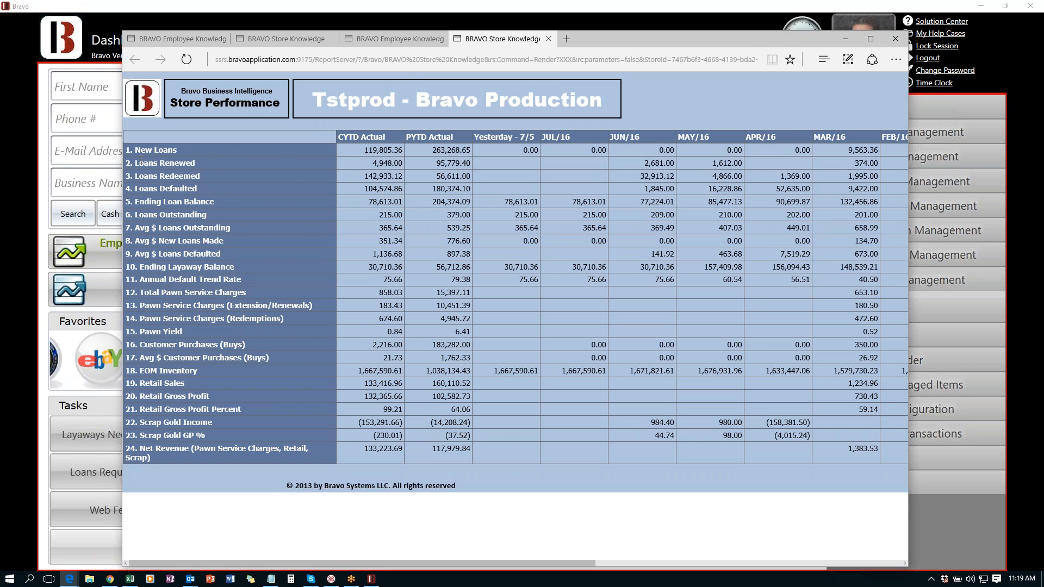
pyautogui.moveTo(135, 150); pyautogui.dragTo(167, 150)
pyautogui.moveTo(370, 202); pyautogui.dragTo(465, 205)
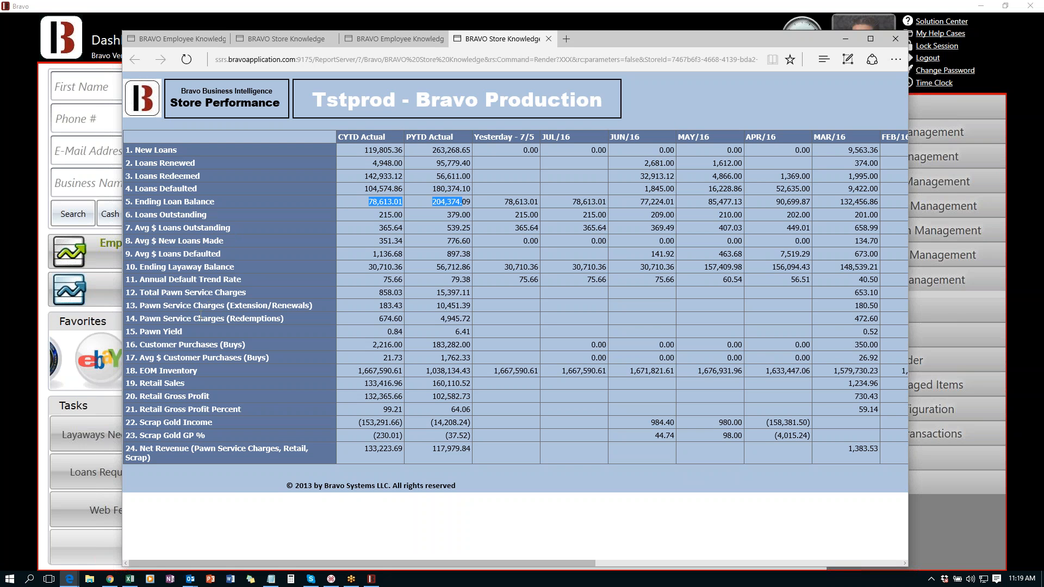
pyautogui.moveTo(193, 318); pyautogui.dragTo(234, 306)
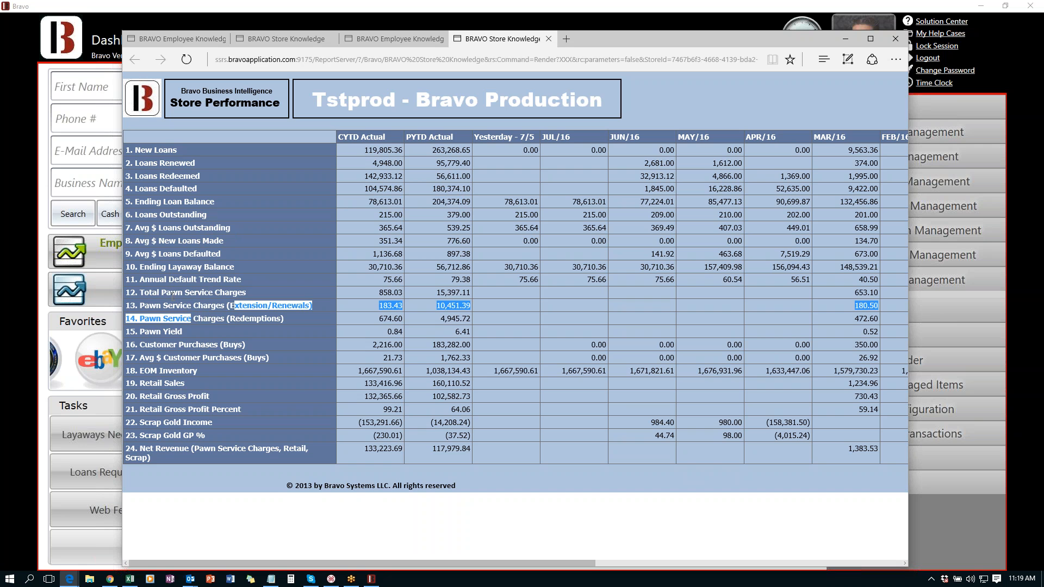
pyautogui.moveTo(140, 279); pyautogui.dragTo(233, 285)
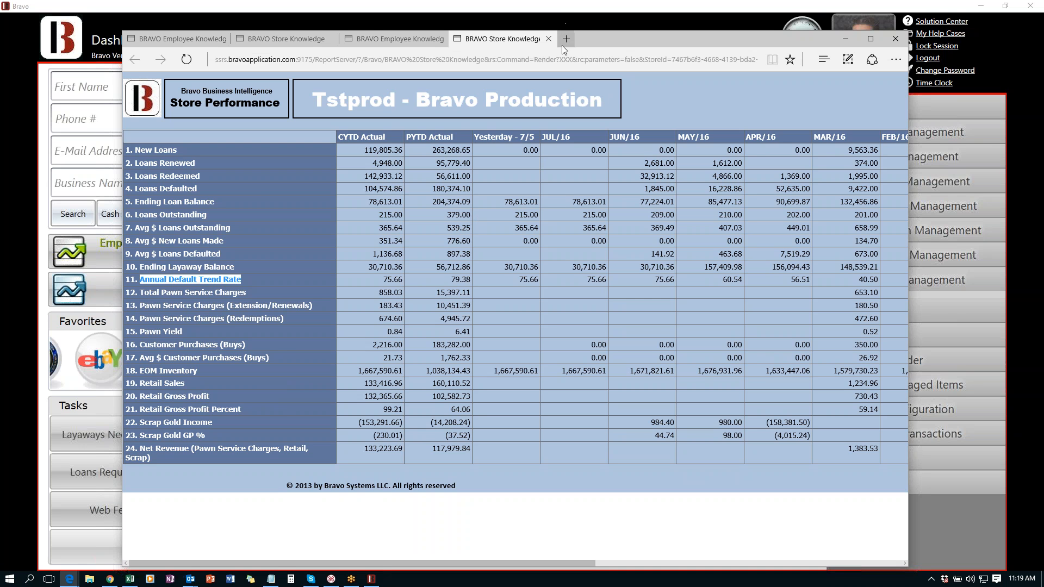
pyautogui.click(560, 8)
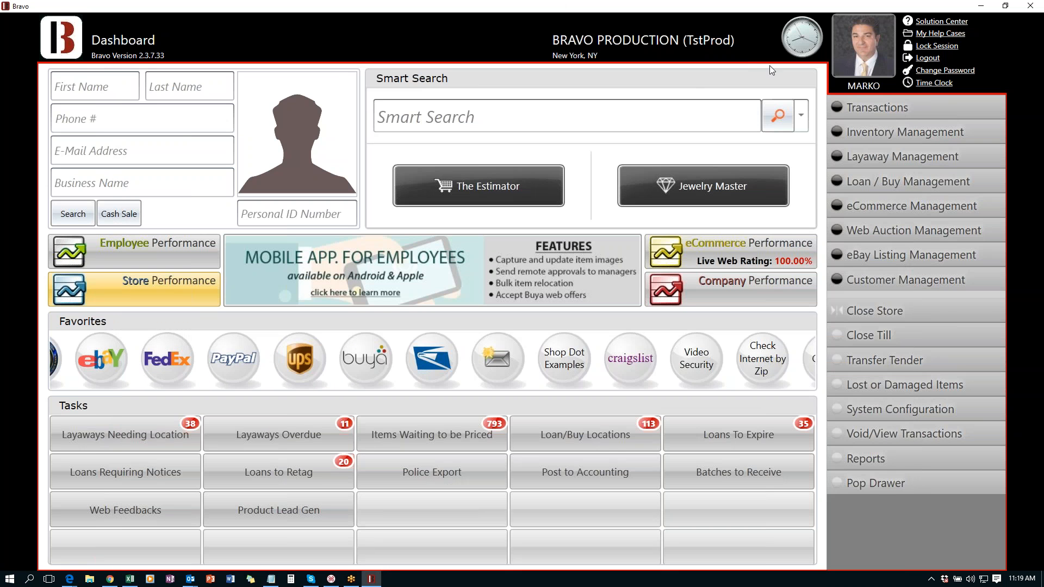
# - Run the Company Performance comparison for 7/1/2016 to 7/6/2016, scroll through it, and return to Bravo
pyautogui.click(709, 296)
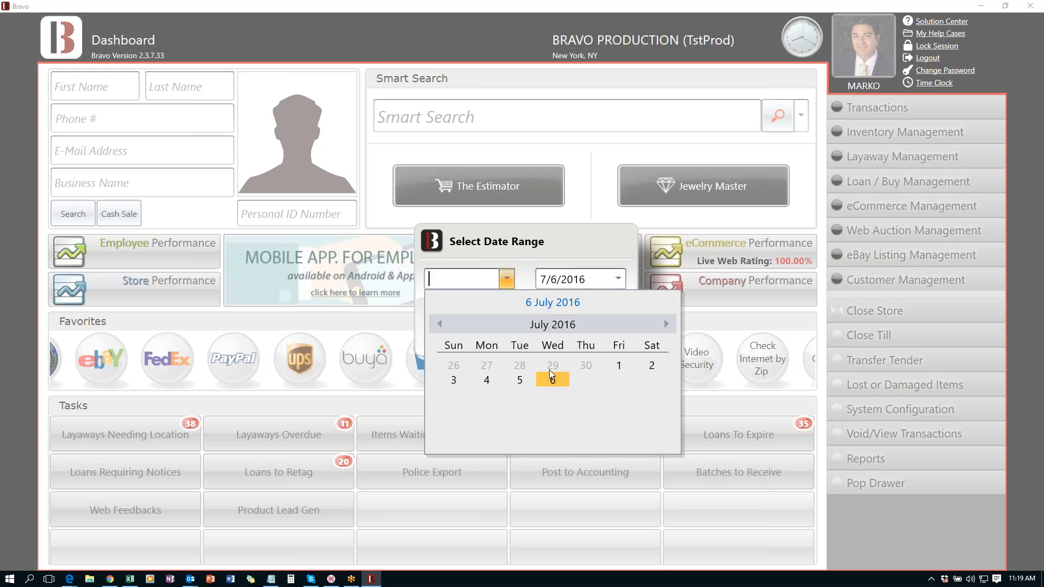
pyautogui.click(618, 364)
pyautogui.click(518, 331)
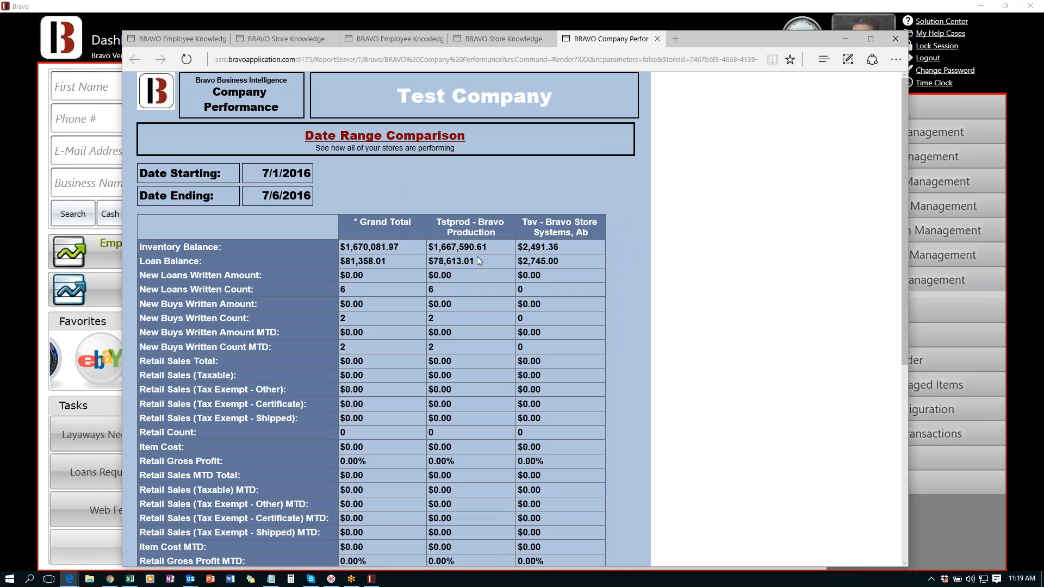
pyautogui.moveTo(543, 182); pyautogui.dragTo(600, 235)
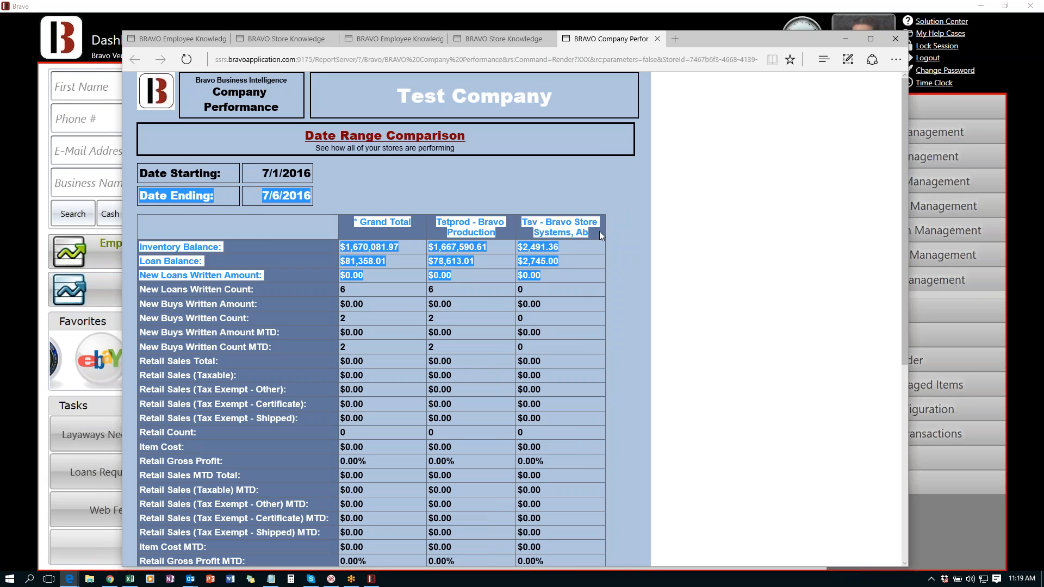
pyautogui.click(592, 184)
pyautogui.scroll(-1, 590, 184)
pyautogui.scroll(-5, 581, 182)
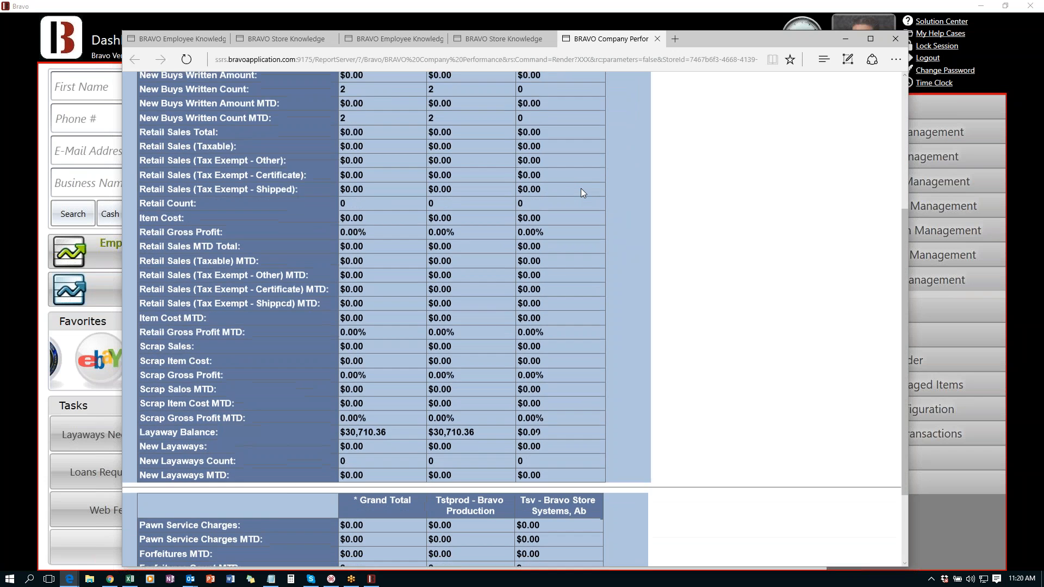
pyautogui.scroll(-3, 581, 188)
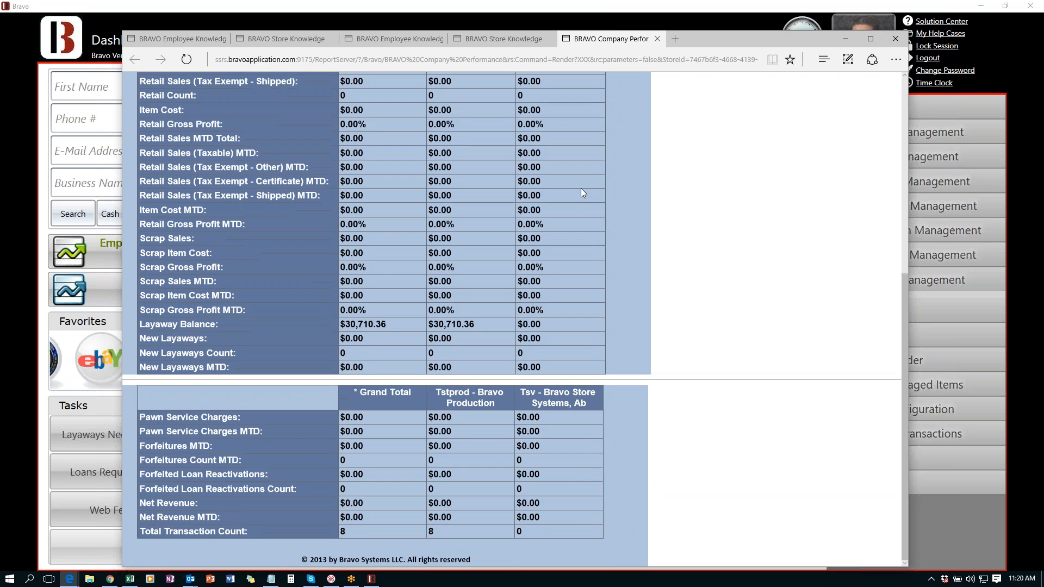
pyautogui.click(610, 5)
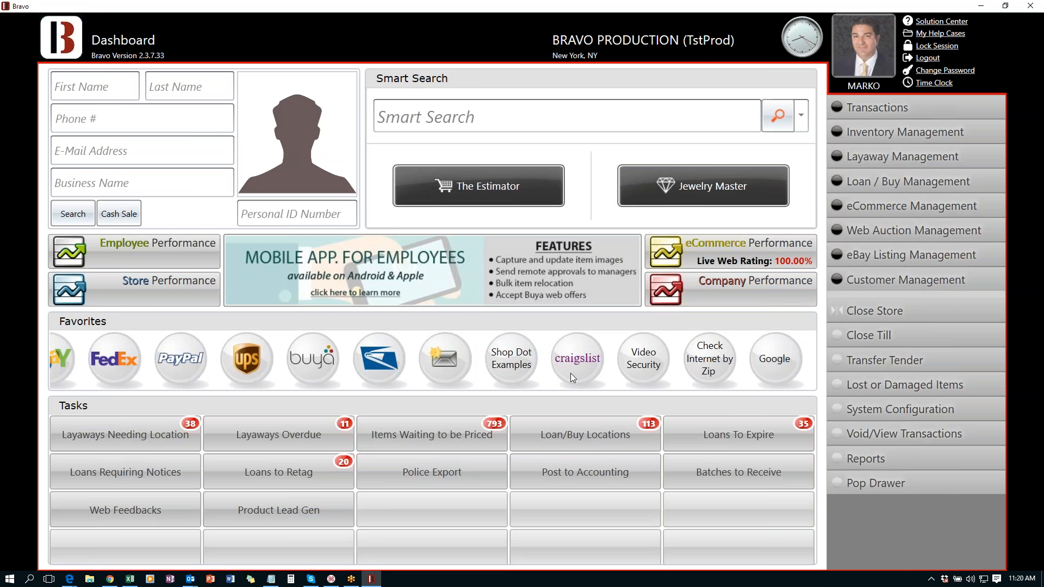
pyautogui.scroll(1, 678, 348)
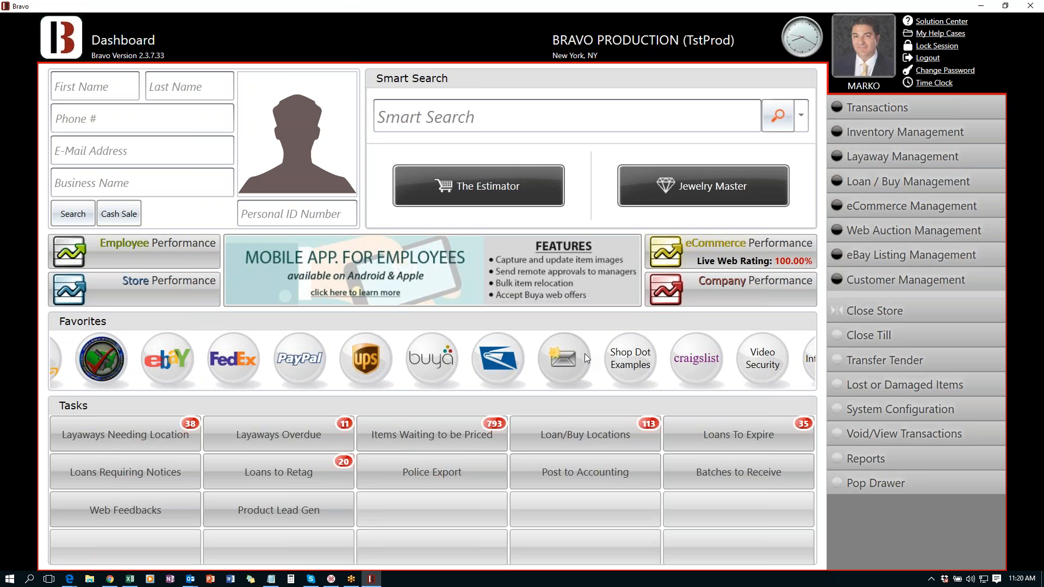
# - Open PayPal from the dashboard Favorites, then load the eBay site from Favorites
pyautogui.click(295, 358)
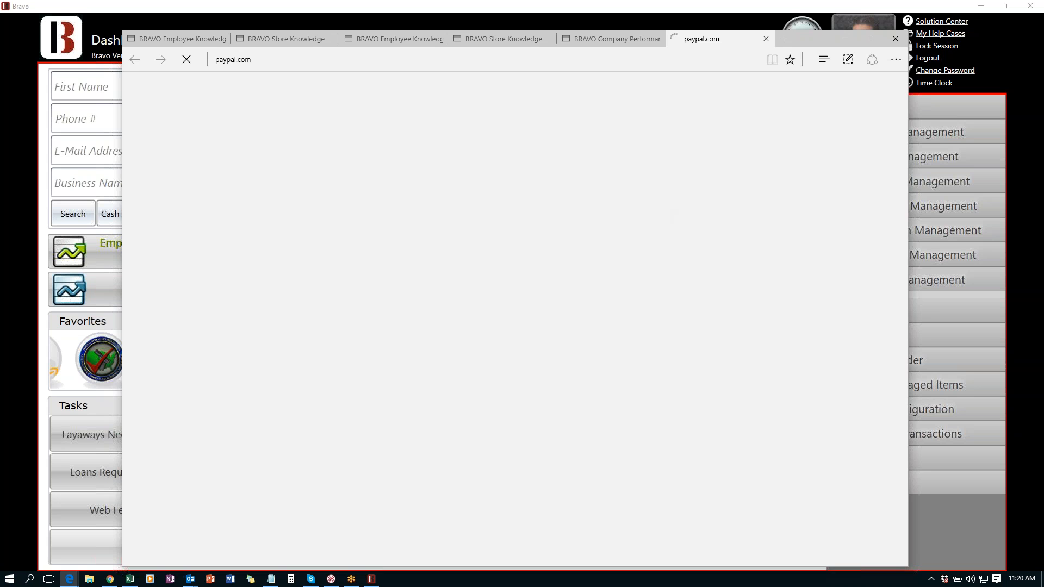
pyautogui.click(655, 18)
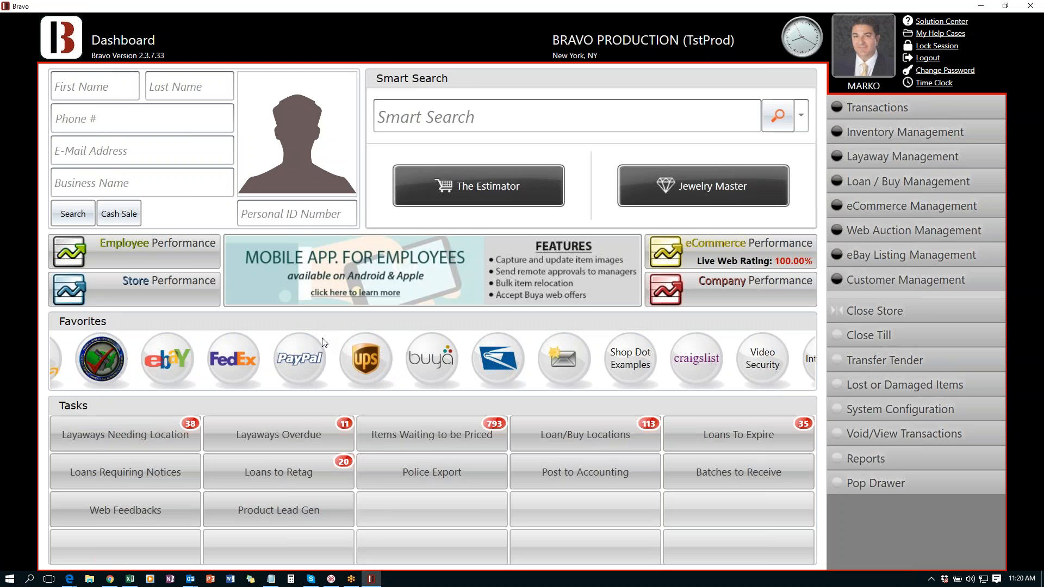
pyautogui.click(300, 358)
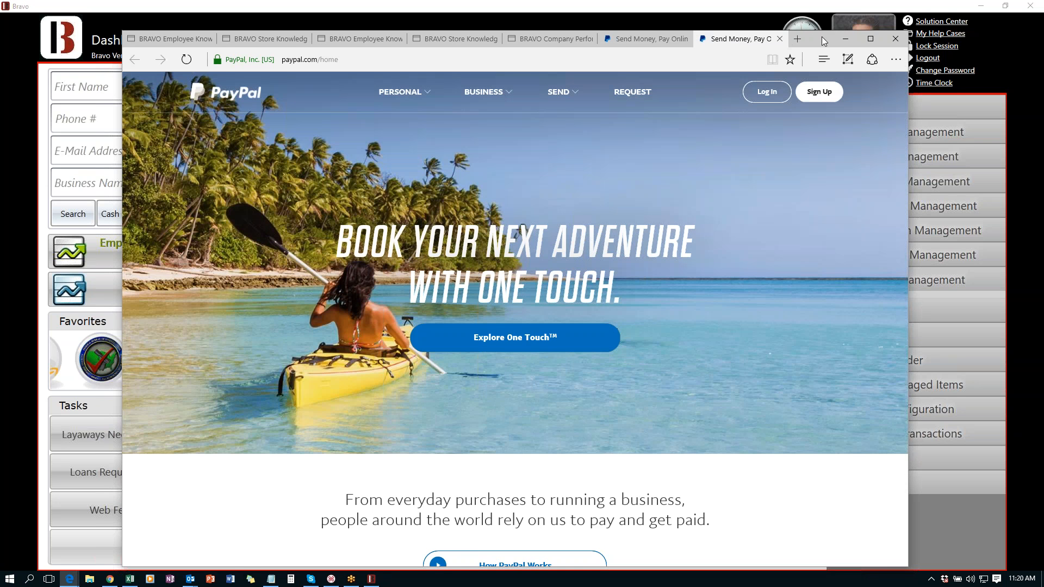
pyautogui.moveTo(821, 37); pyautogui.dragTo(1043, 39)
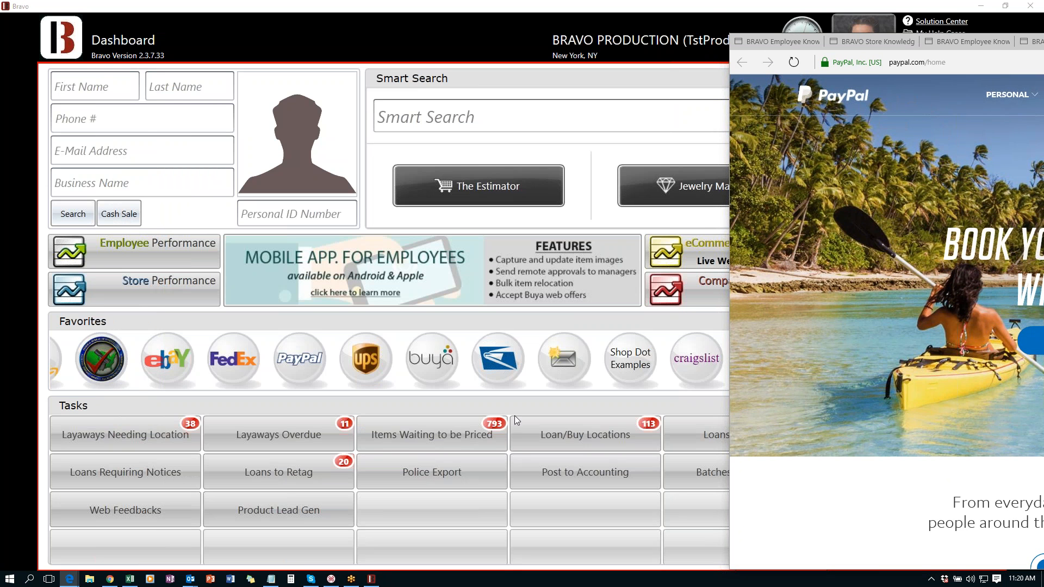
pyautogui.click(165, 357)
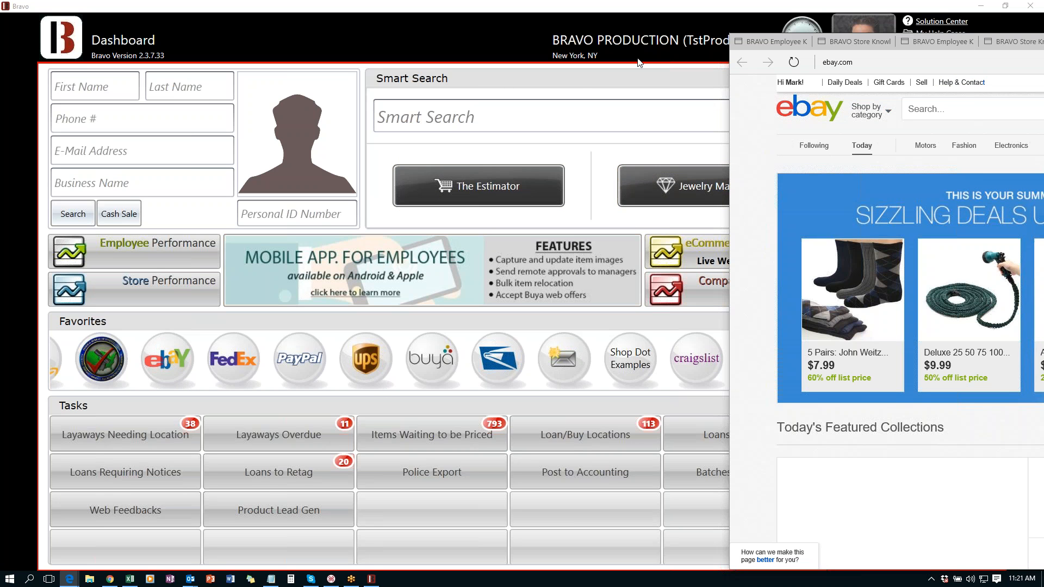
# - Slide the eBay Edge window to the left and bring the Bravo dashboard forward
pyautogui.moveTo(1038, 42); pyautogui.dragTo(819, 65)
pyautogui.moveTo(1043, 67); pyautogui.dragTo(800, 67)
pyautogui.click(718, 2)
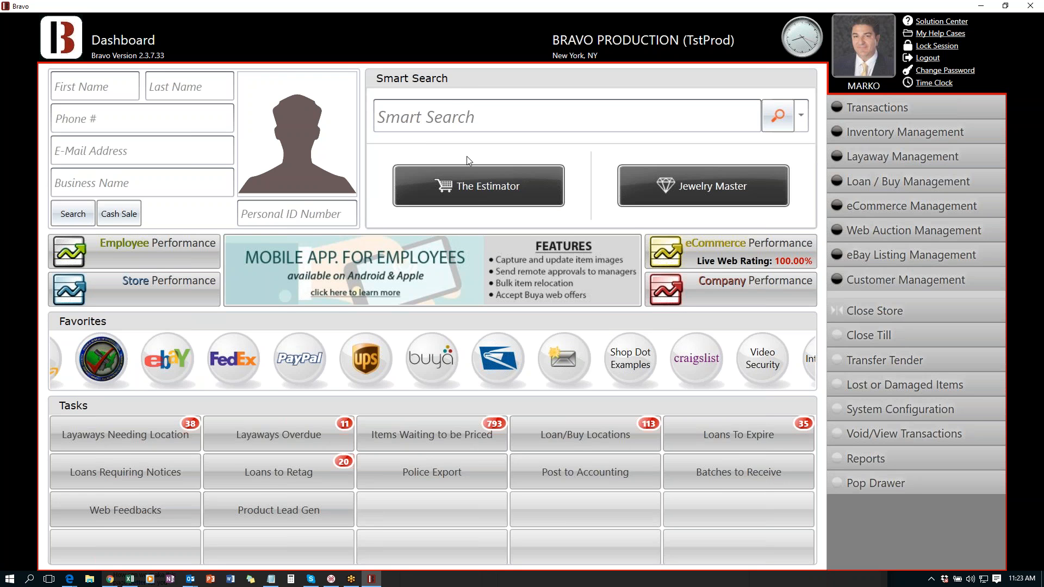
# - Smart-search 'DEWALT DC' and select the DEWALT DC825 impact driver
pyautogui.click(419, 121)
pyautogui.write('DEWALT')
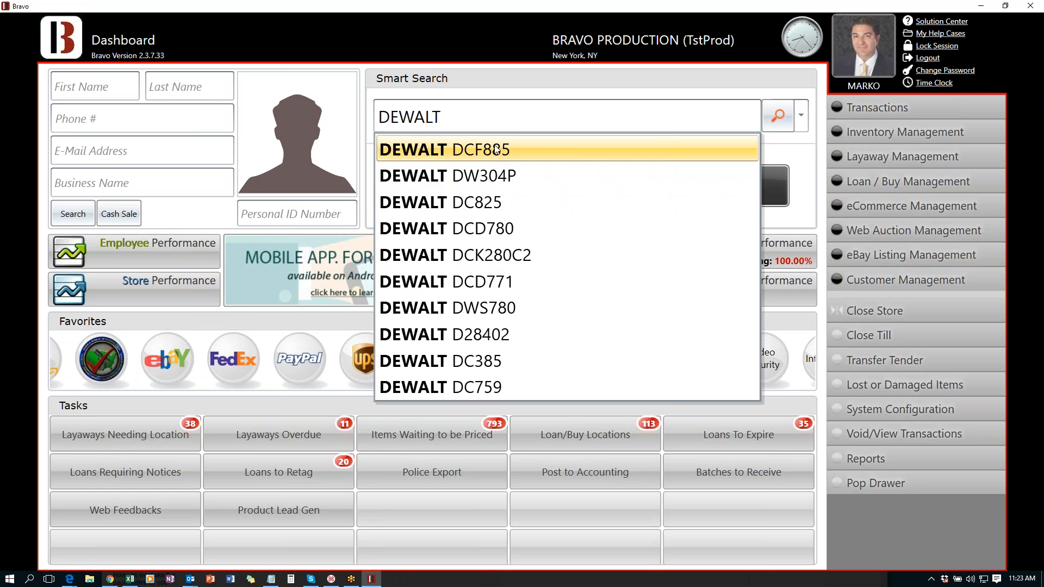
pyautogui.write('DC')
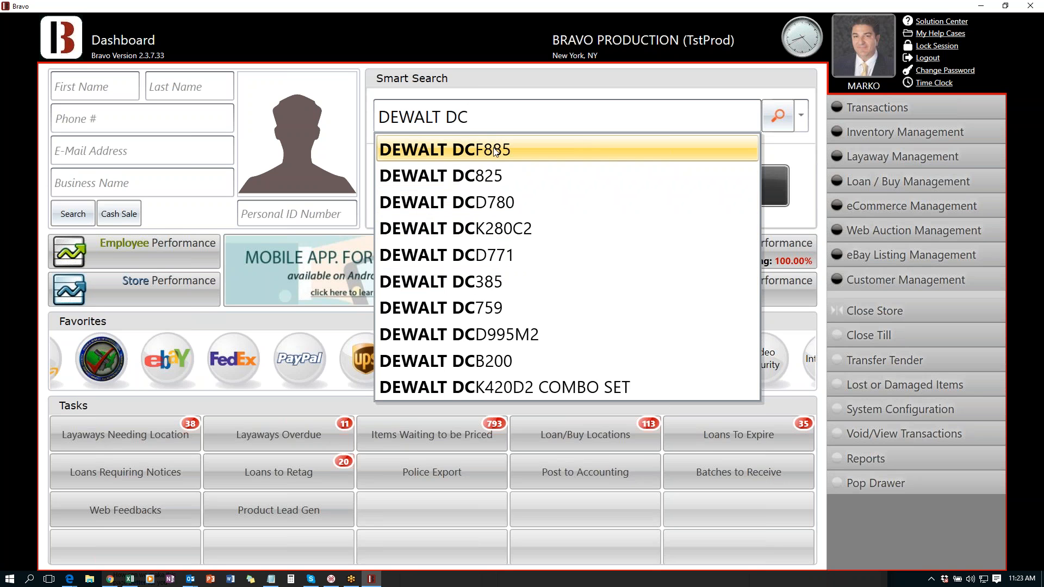
pyautogui.click(477, 179)
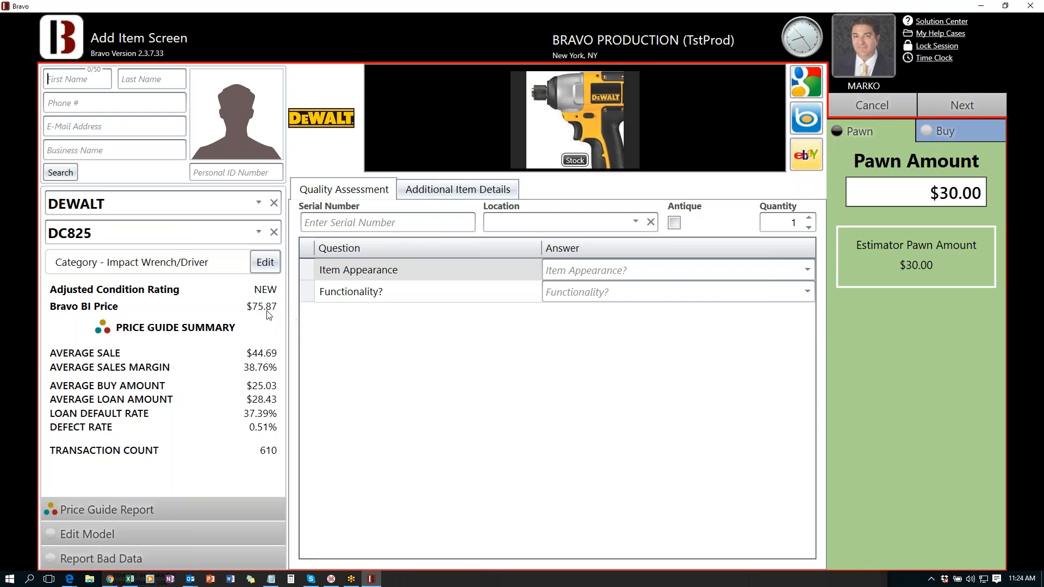
# - Open the full Price Guide Report for the DEWALT DC825
pyautogui.moveTo(251, 312)
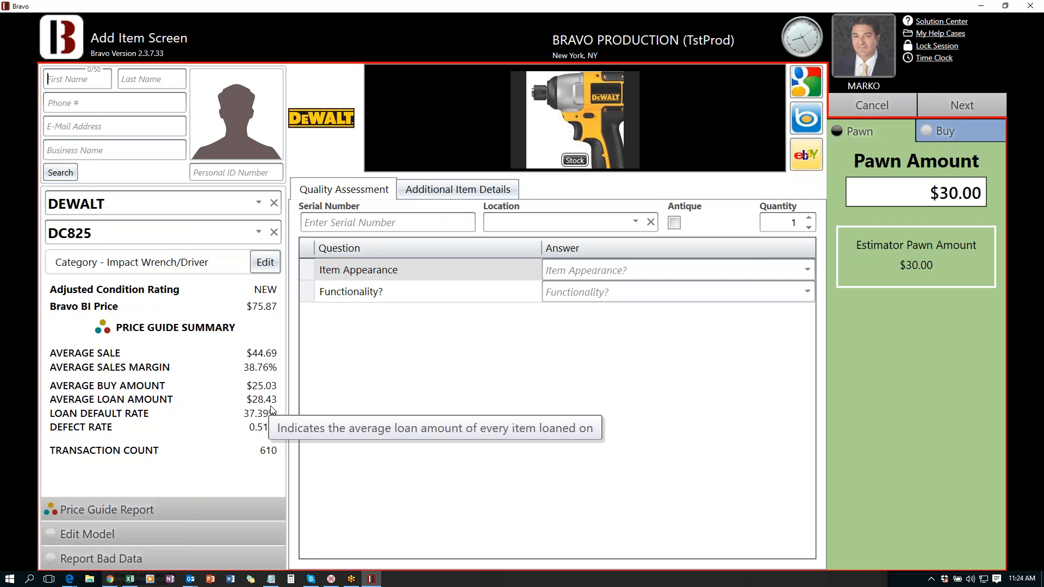
pyautogui.click(160, 511)
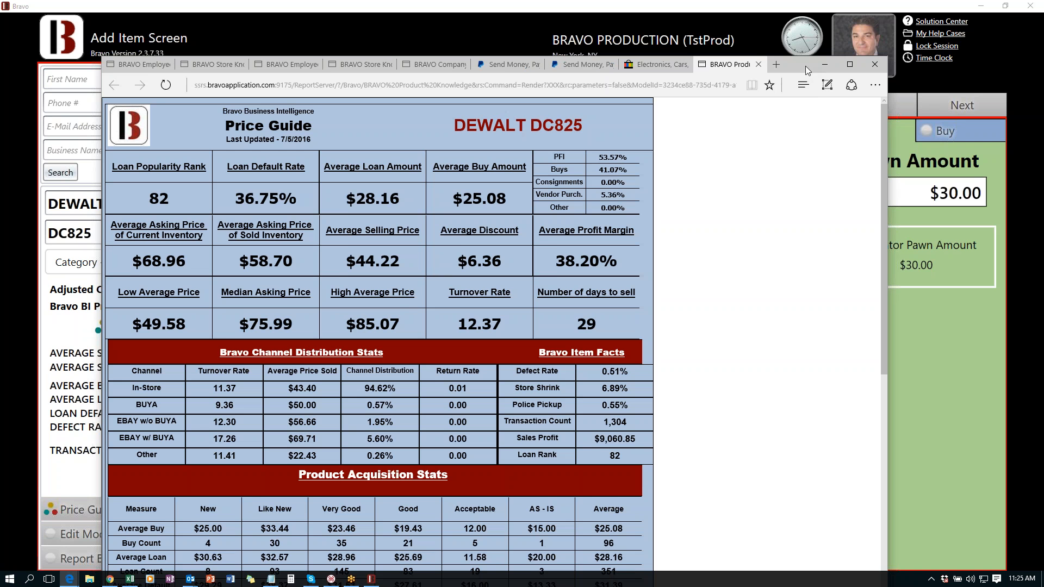
# - Review the DC825's 12.37 turnover, 29 days to sell, 6.89% shrink and 0.51% defect rate
pyautogui.moveTo(803, 63); pyautogui.dragTo(802, 15)
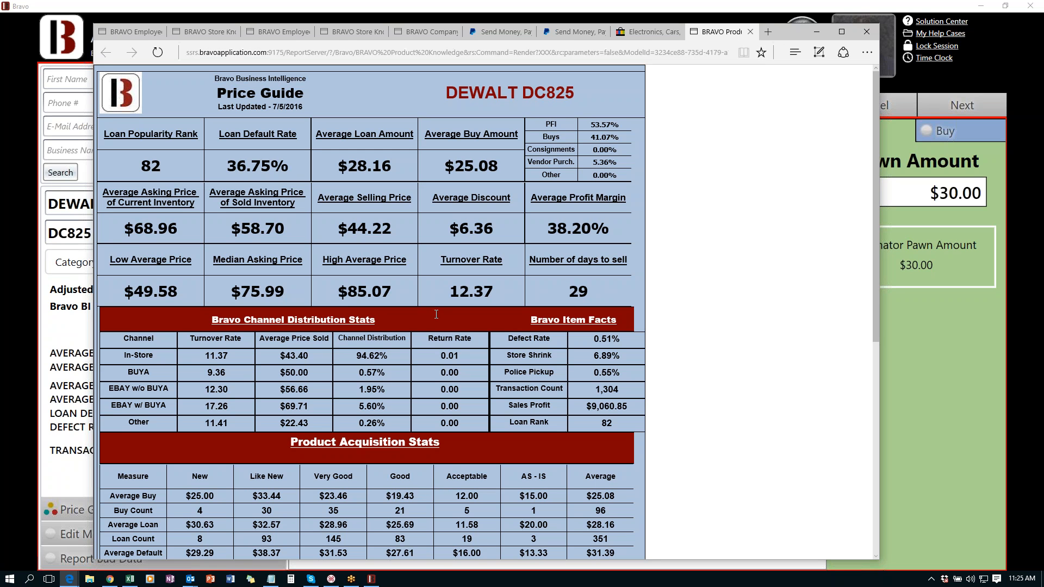
pyautogui.moveTo(454, 292); pyautogui.dragTo(499, 292)
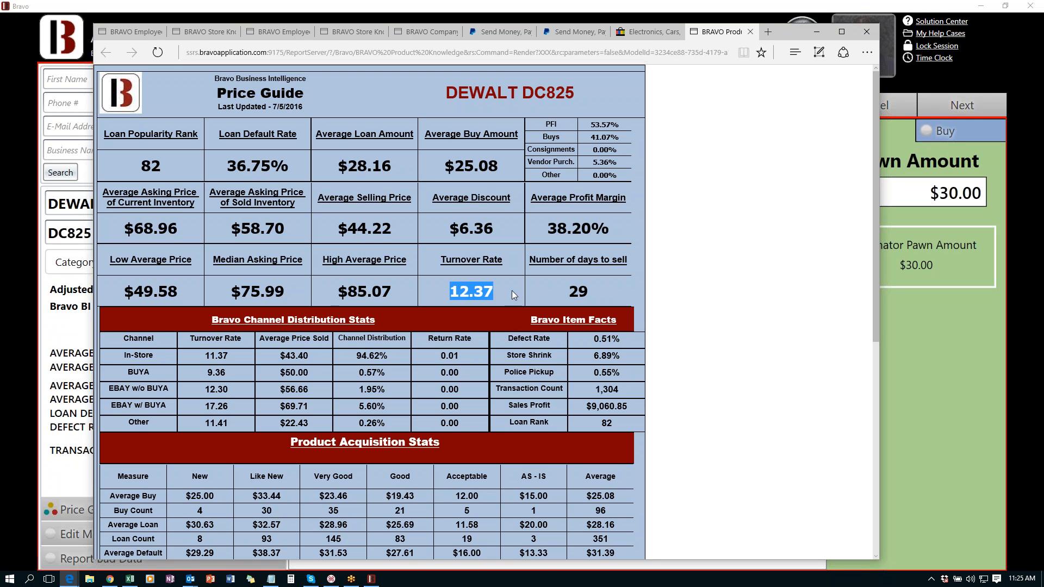
pyautogui.moveTo(565, 292); pyautogui.dragTo(590, 291)
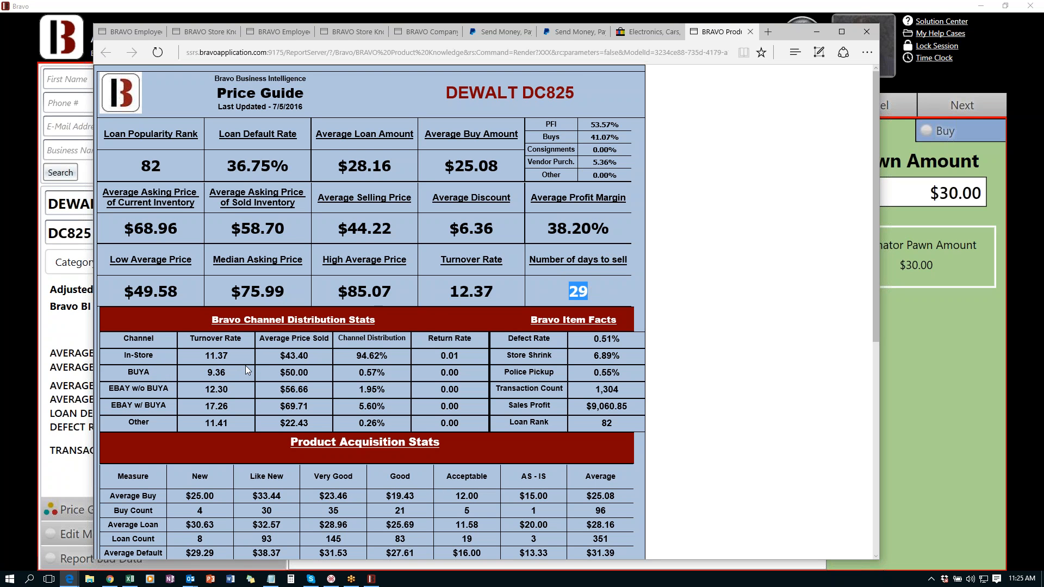
pyautogui.scroll(-2, 243, 365)
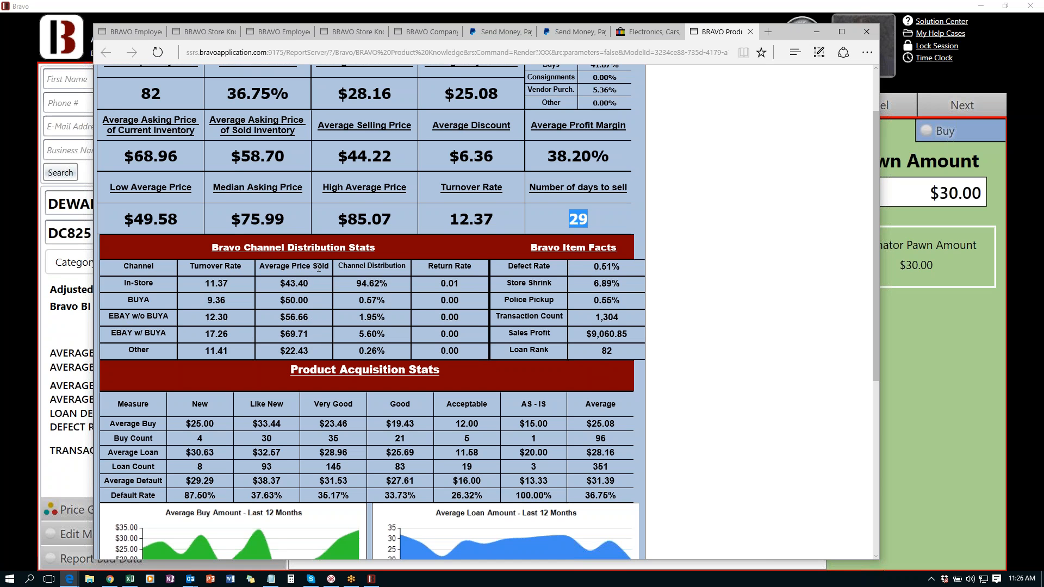
pyautogui.click(598, 285)
pyautogui.moveTo(598, 285); pyautogui.dragTo(620, 285)
pyautogui.moveTo(598, 267); pyautogui.dragTo(620, 267)
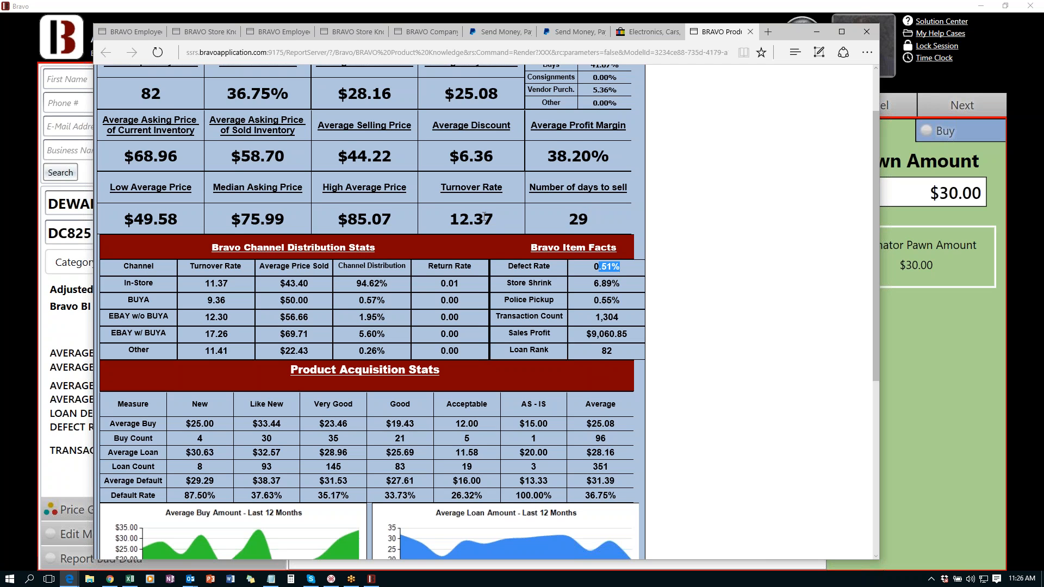
pyautogui.scroll(-6, 484, 216)
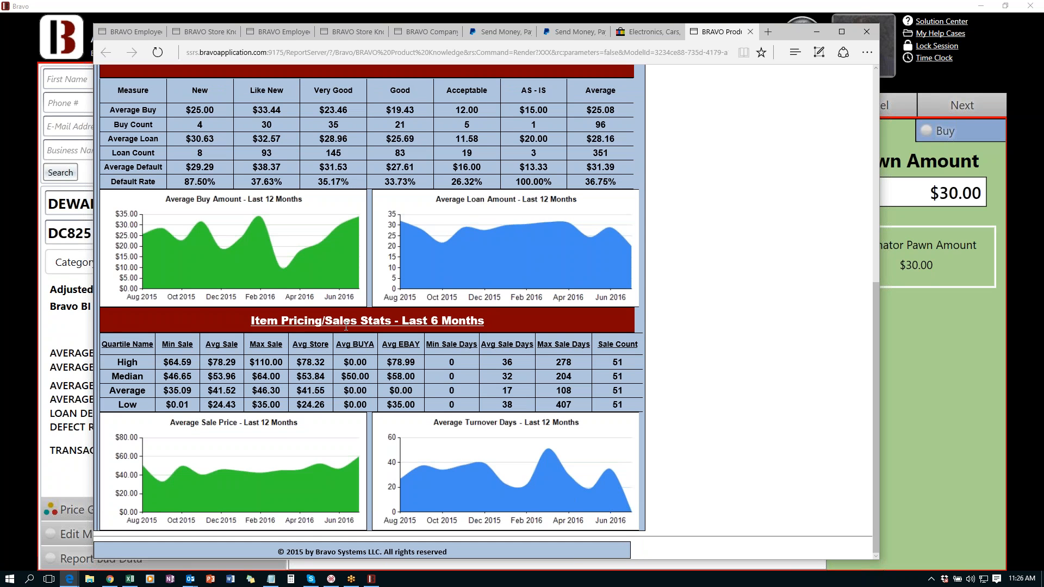
pyautogui.scroll(5, 347, 342)
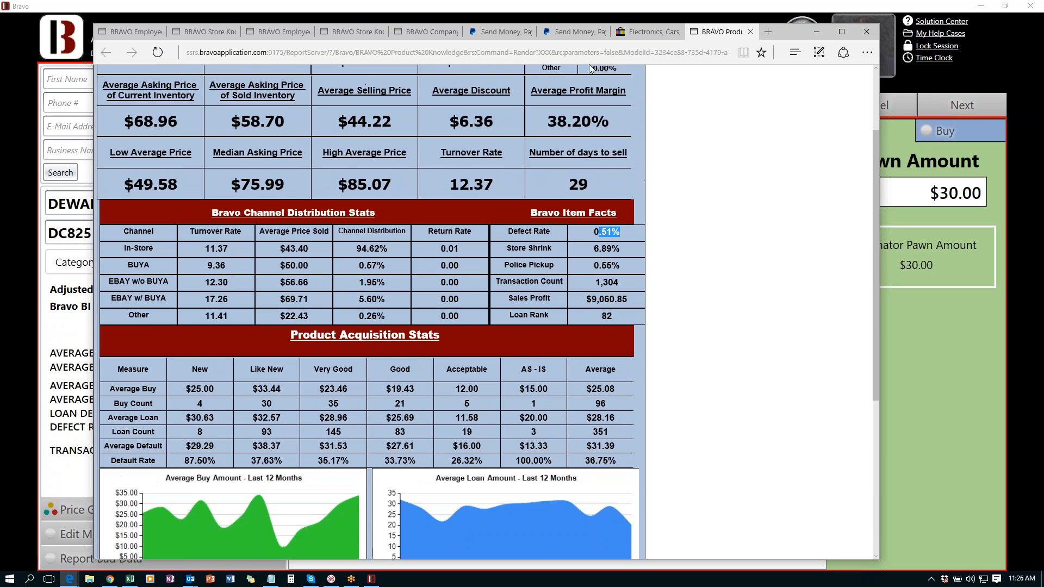
pyautogui.click(584, 7)
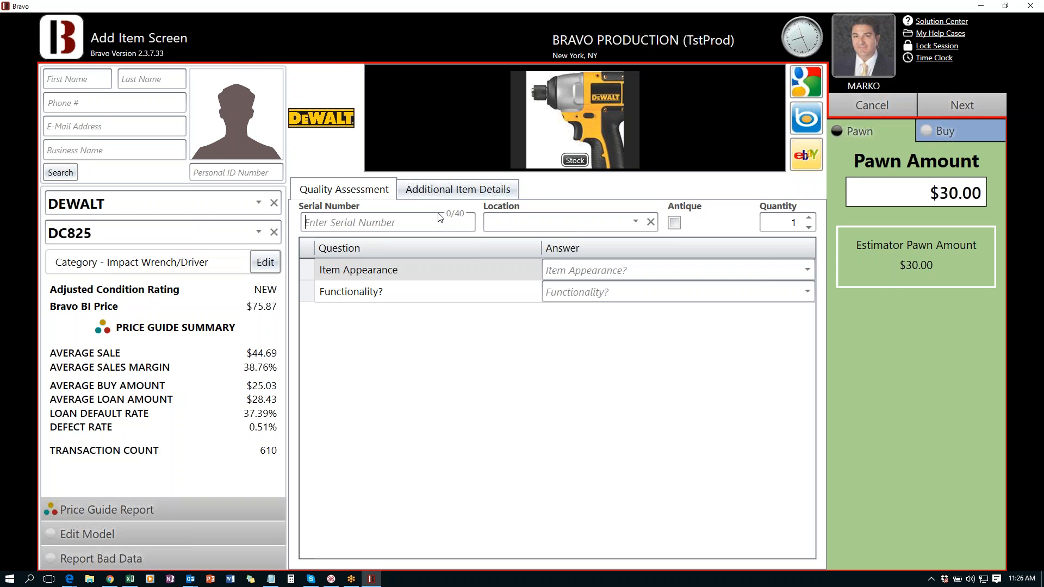
# - Enter serial number 12345678 for the DC825 and dismiss the duplicate-serial warning
pyautogui.click(441, 217)
pyautogui.write('12345')
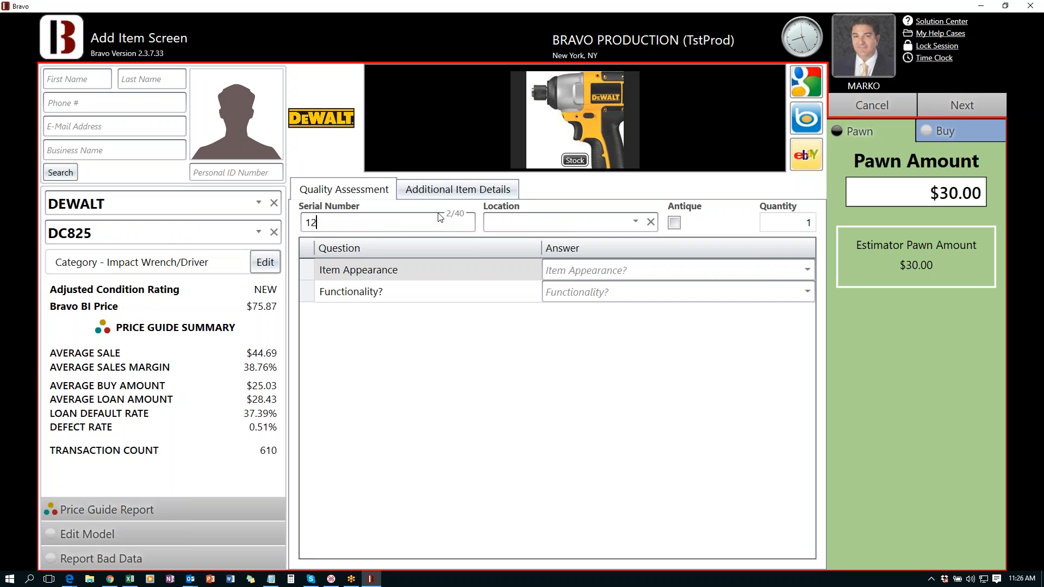
pyautogui.write('6789')
pyautogui.press('BackSpace')
pyautogui.click(434, 366)
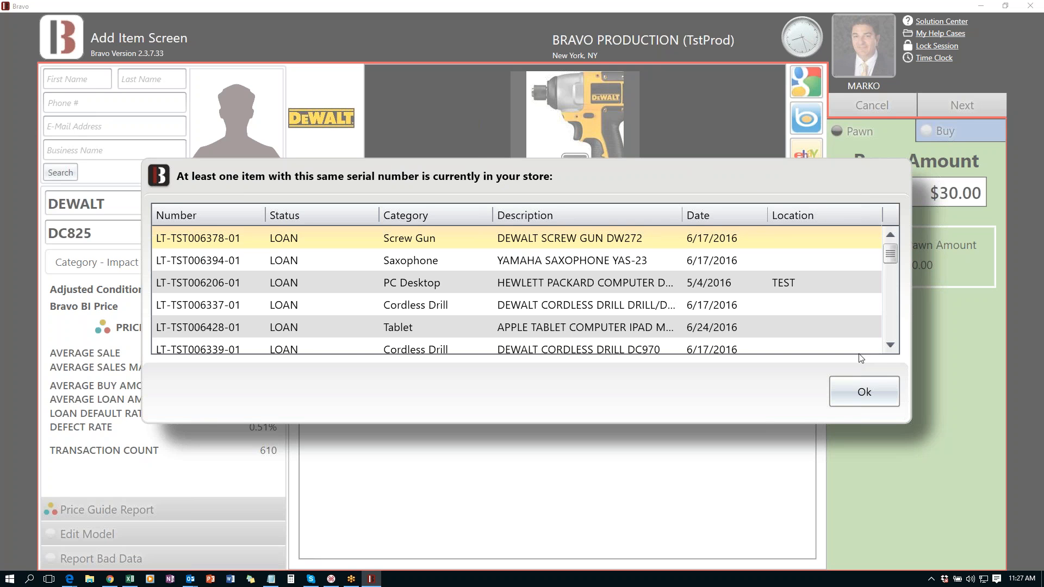
pyautogui.click(857, 390)
pyautogui.click(527, 227)
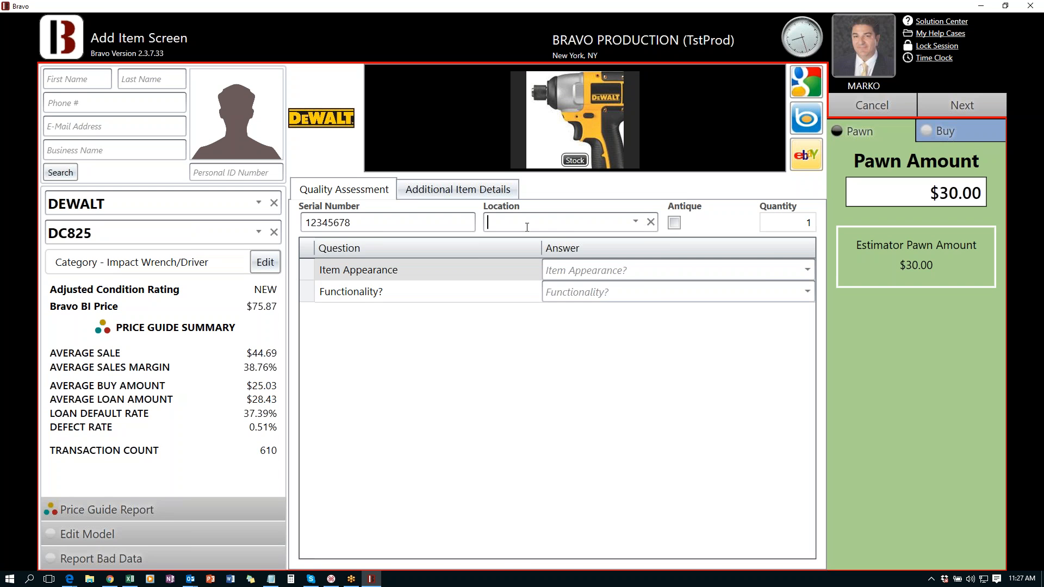
# - Store at A5 TOOLS, rate noticeable scuffs and not fully tested, yielding a $19.00 pawn amount
pyautogui.click(635, 221)
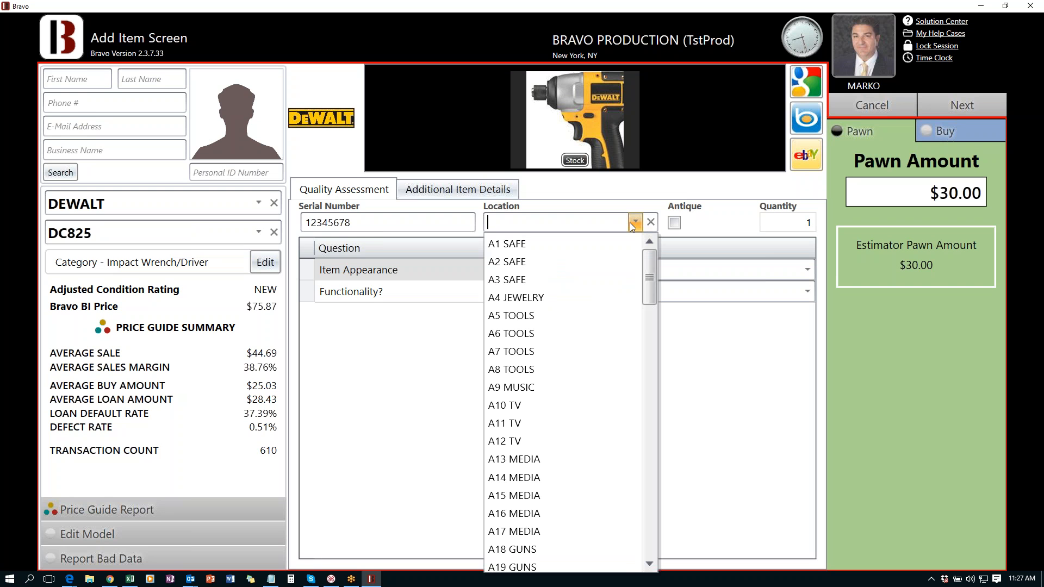
pyautogui.click(536, 315)
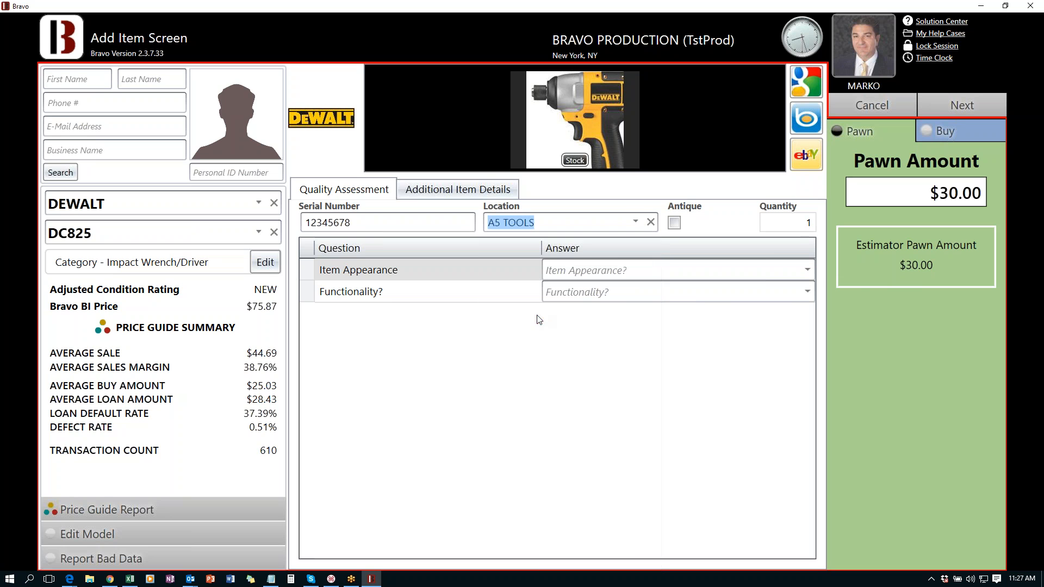
pyautogui.click(658, 270)
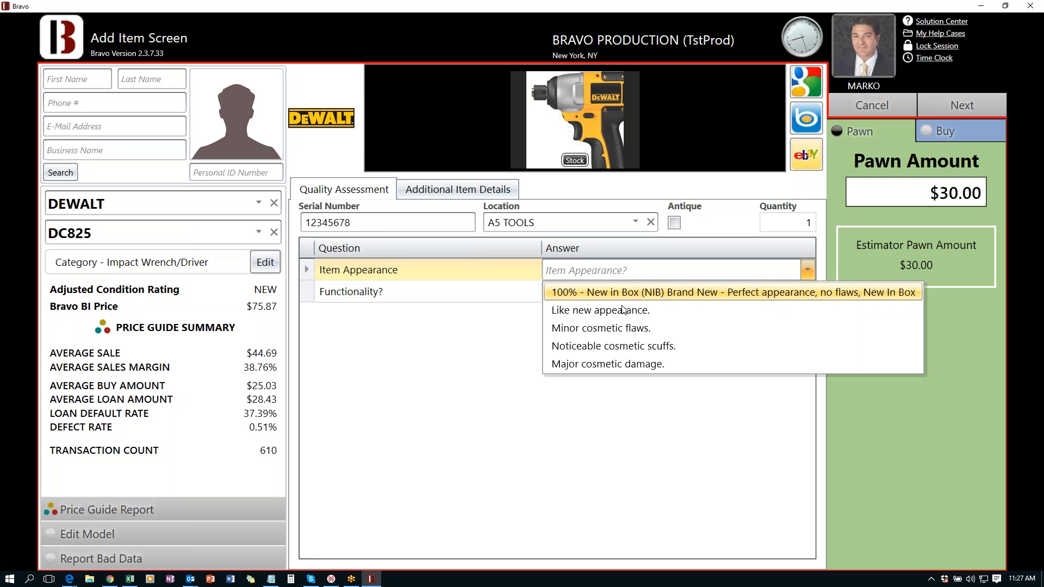
pyautogui.click(613, 348)
pyautogui.click(777, 299)
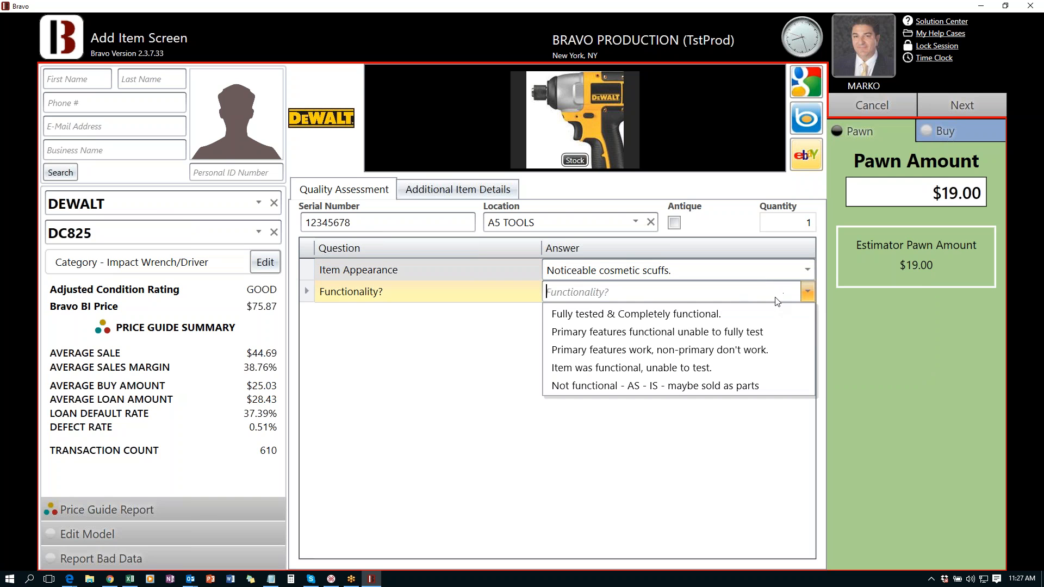
pyautogui.click(649, 333)
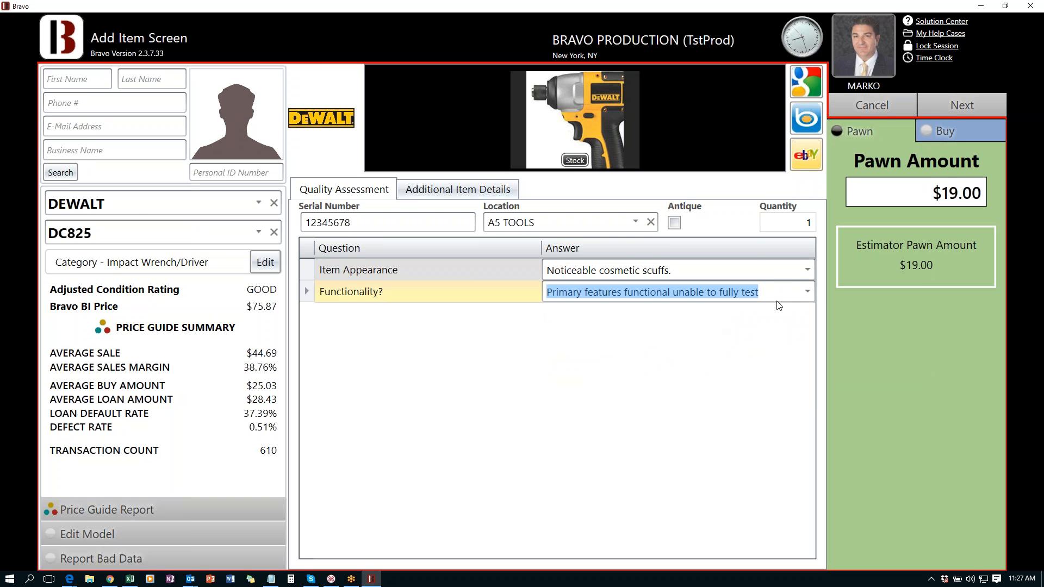
pyautogui.moveTo(912, 195); pyautogui.dragTo(983, 193)
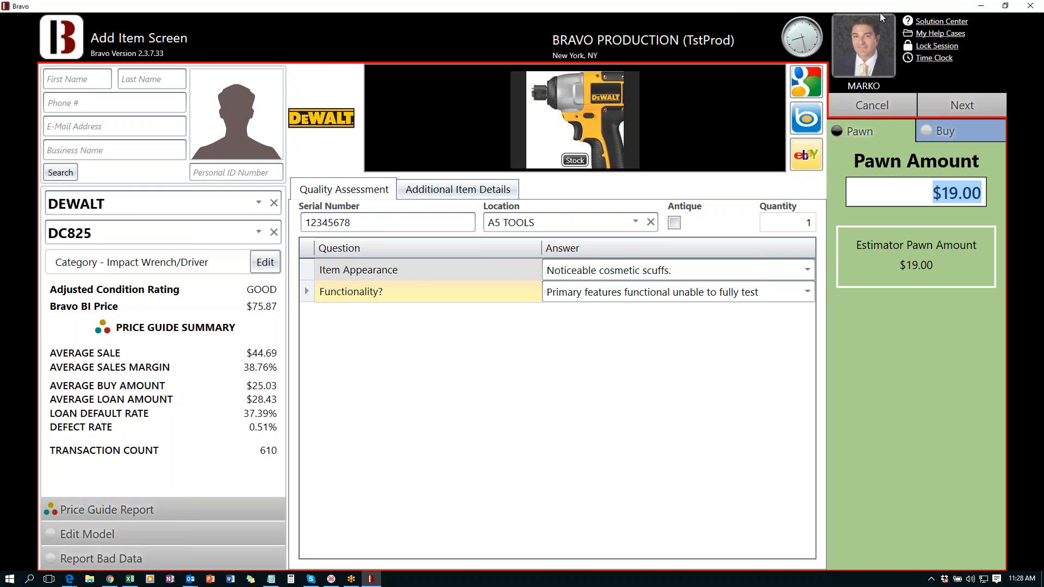
pyautogui.moveTo(873, 15)
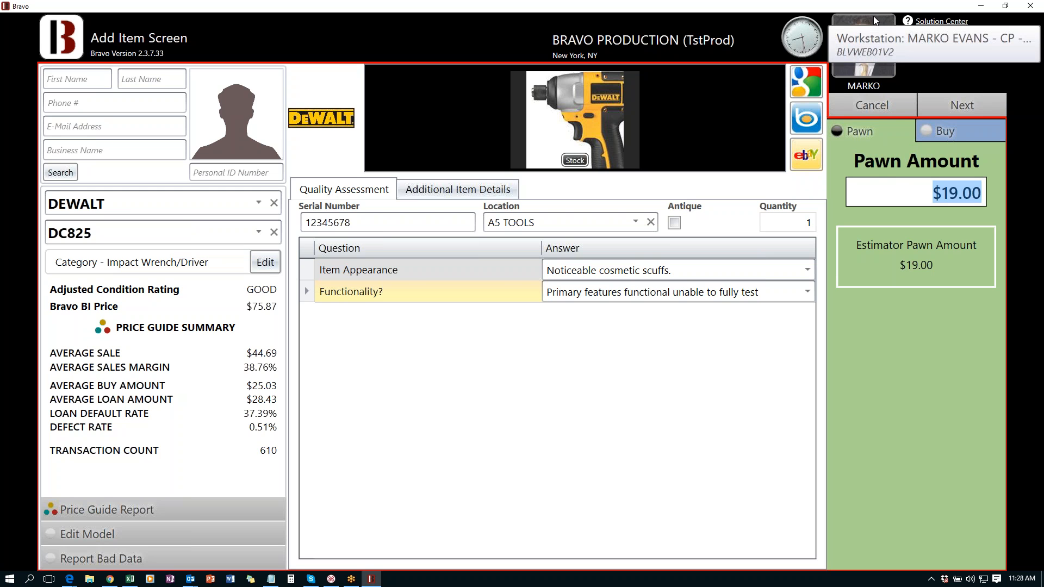
pyautogui.click(930, 133)
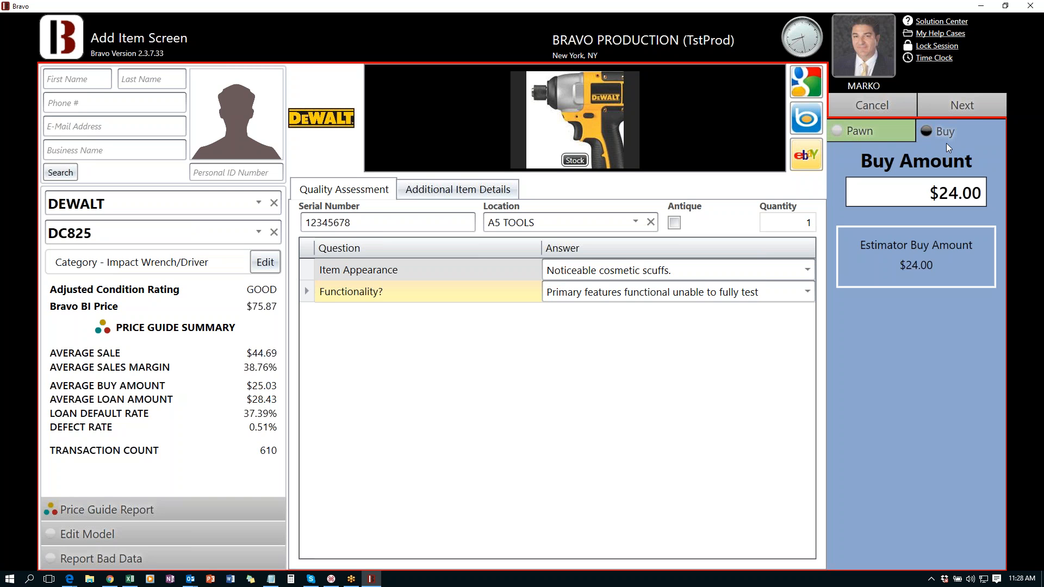
pyautogui.click(867, 135)
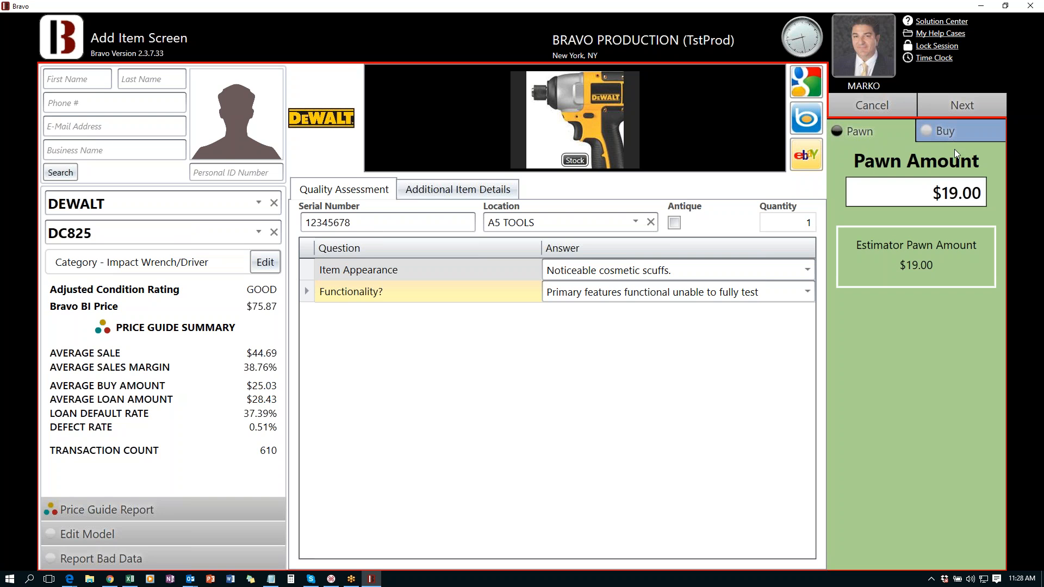
pyautogui.click(954, 129)
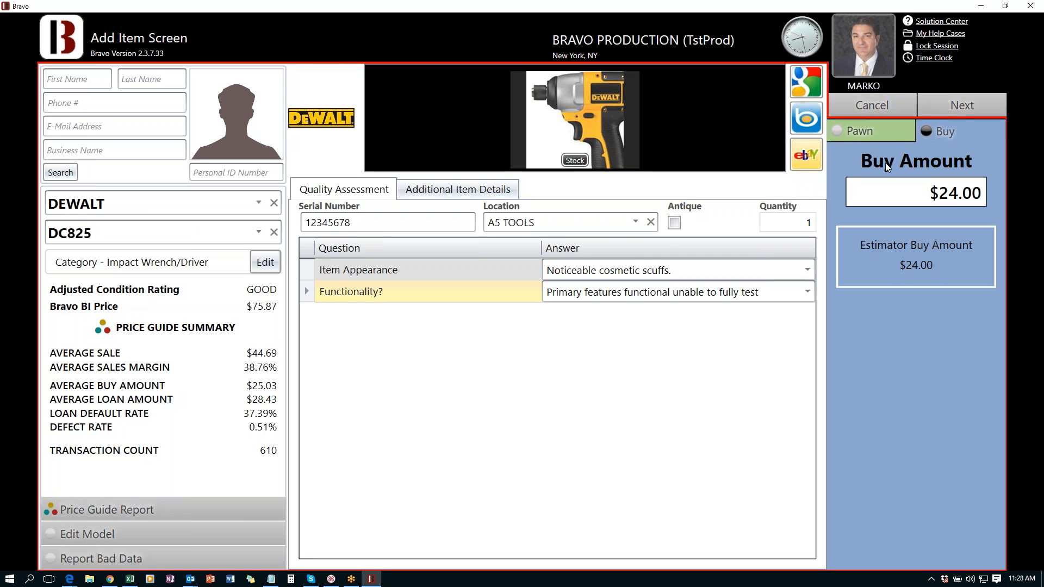
pyautogui.click(870, 129)
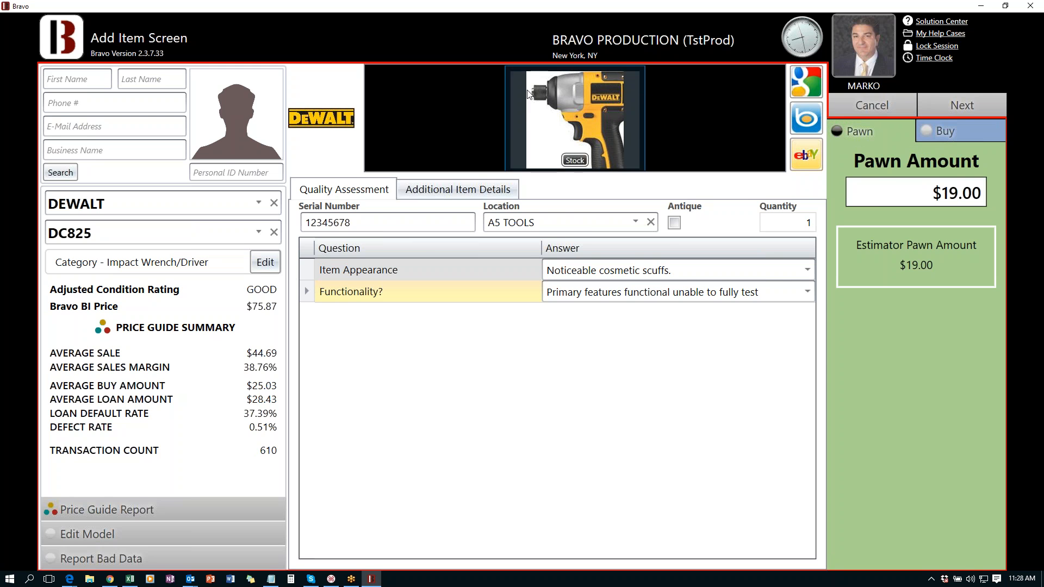
pyautogui.click(805, 154)
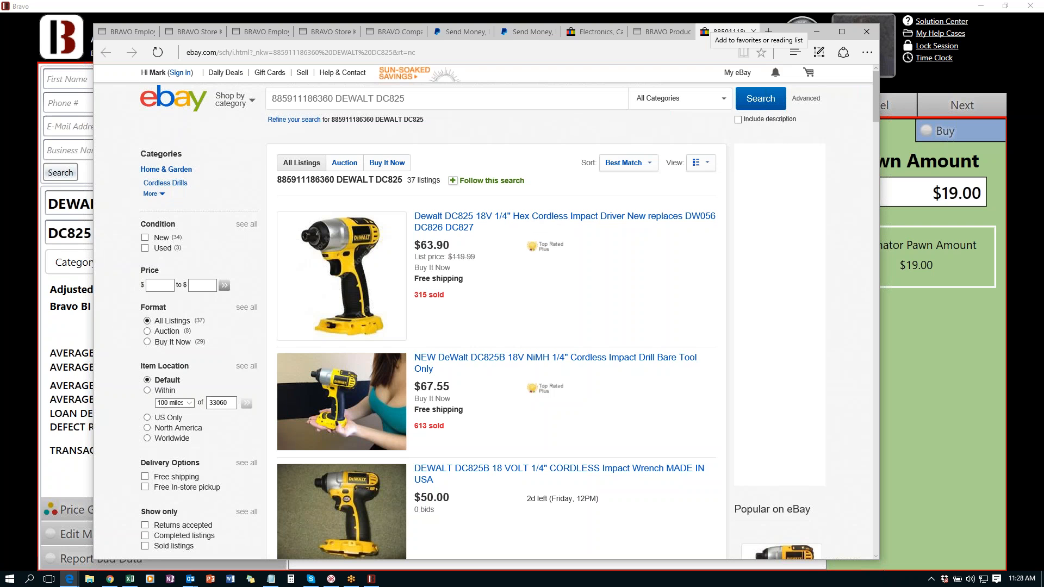
# - Scroll through the eBay DeWalt DC825 listings to compare prices, then close Edge
pyautogui.scroll(-1, 531, 222)
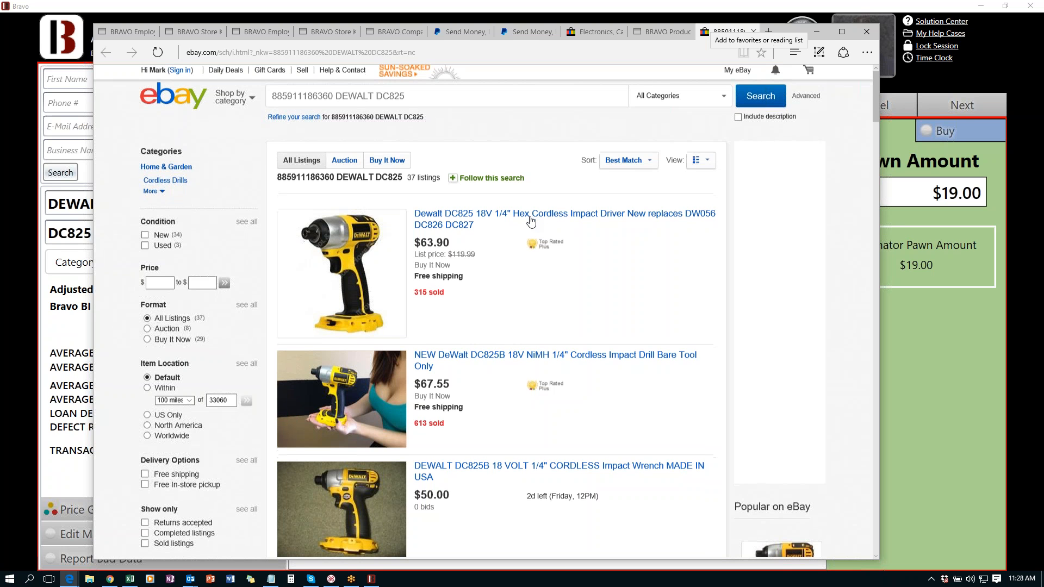
pyautogui.scroll(-4, 531, 222)
pyautogui.scroll(-3, 520, 231)
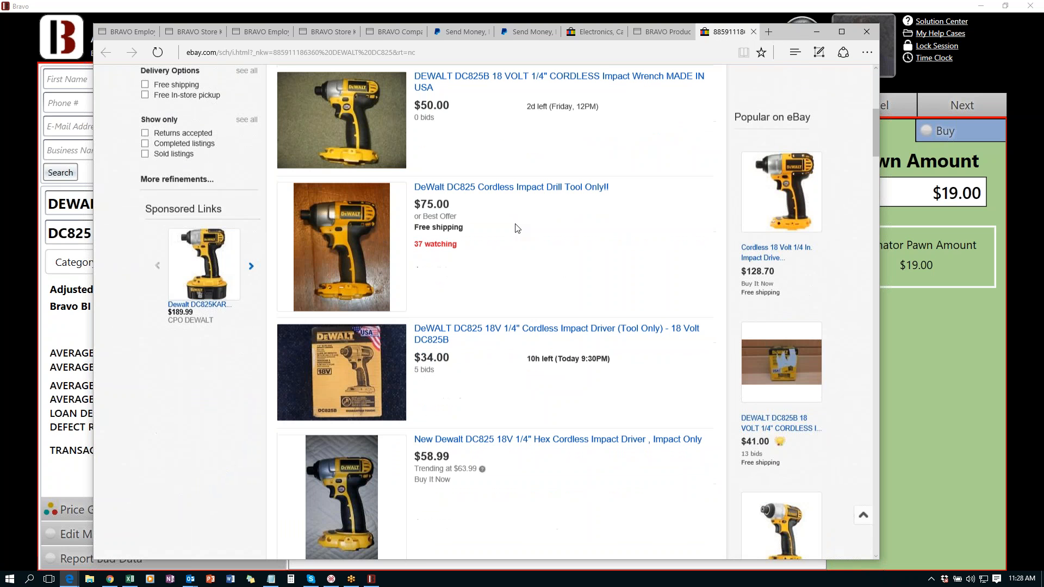
pyautogui.scroll(-6, 517, 229)
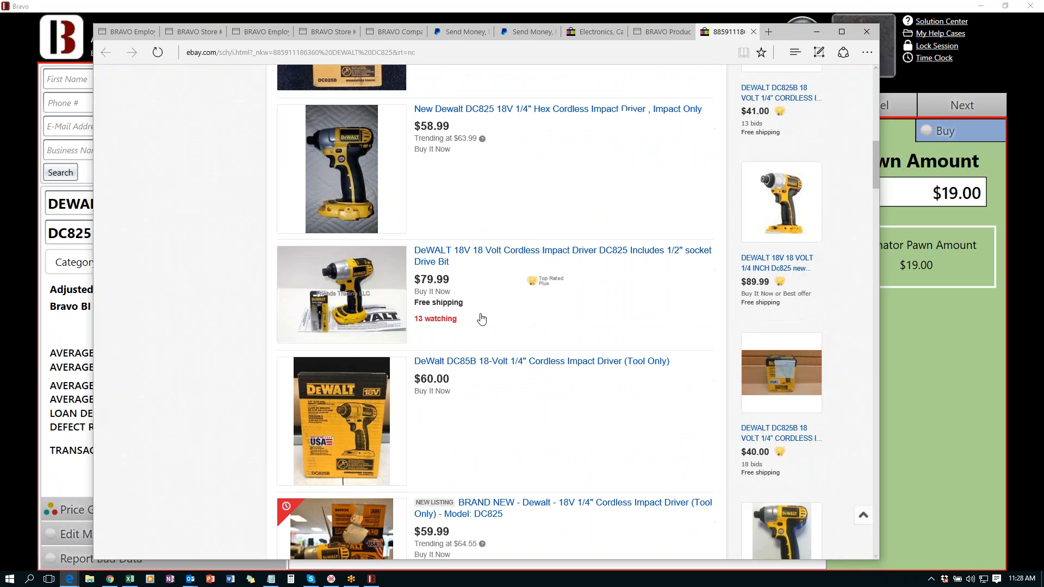
pyautogui.scroll(10, 577, 298)
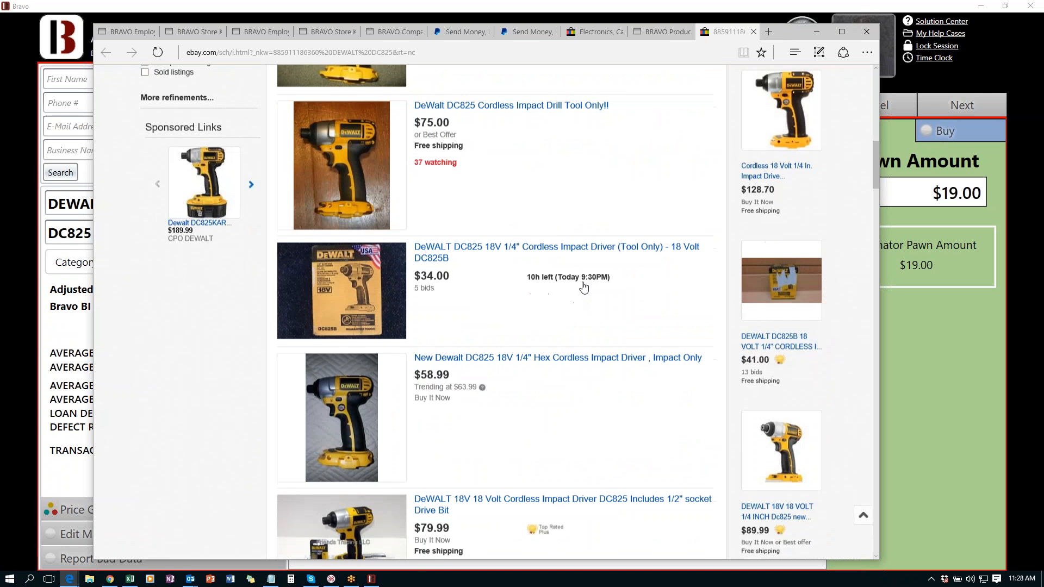
pyautogui.scroll(-1, 581, 262)
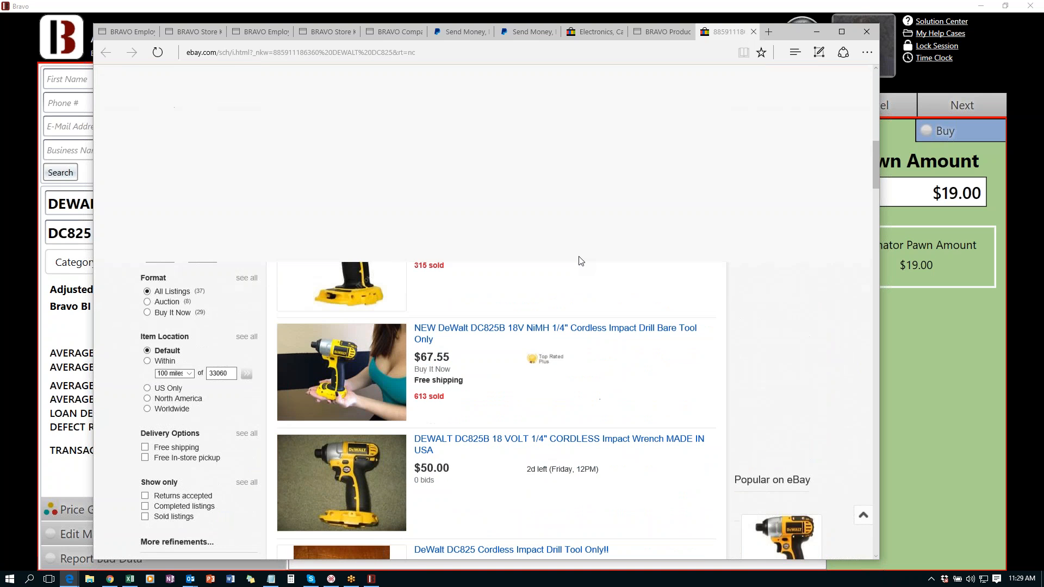
pyautogui.scroll(-10, 581, 262)
pyautogui.click(866, 31)
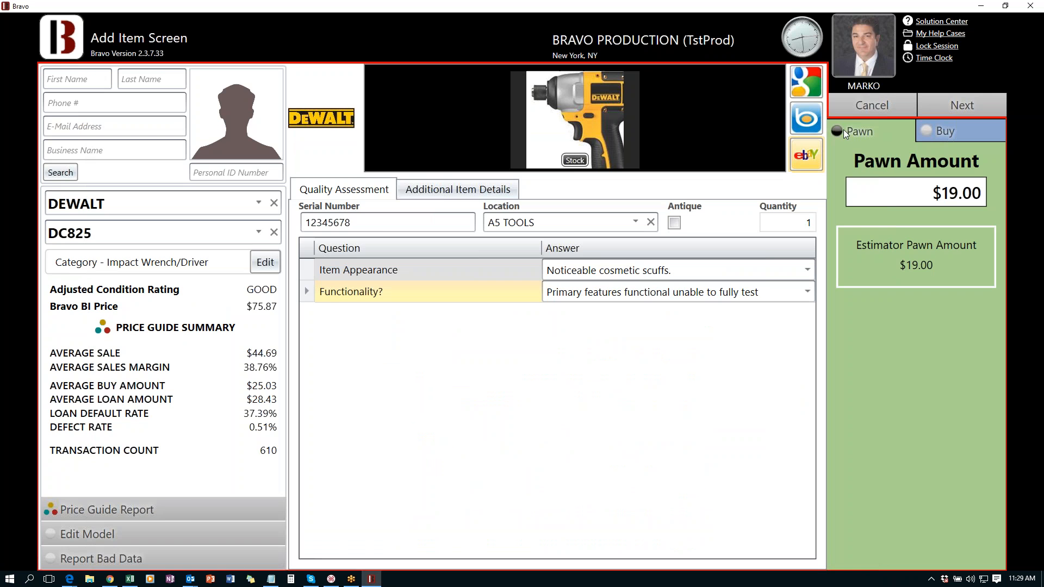
# - Cancel the DeWalt item and search the dashboard for customers by the customer's last name
pyautogui.click(849, 105)
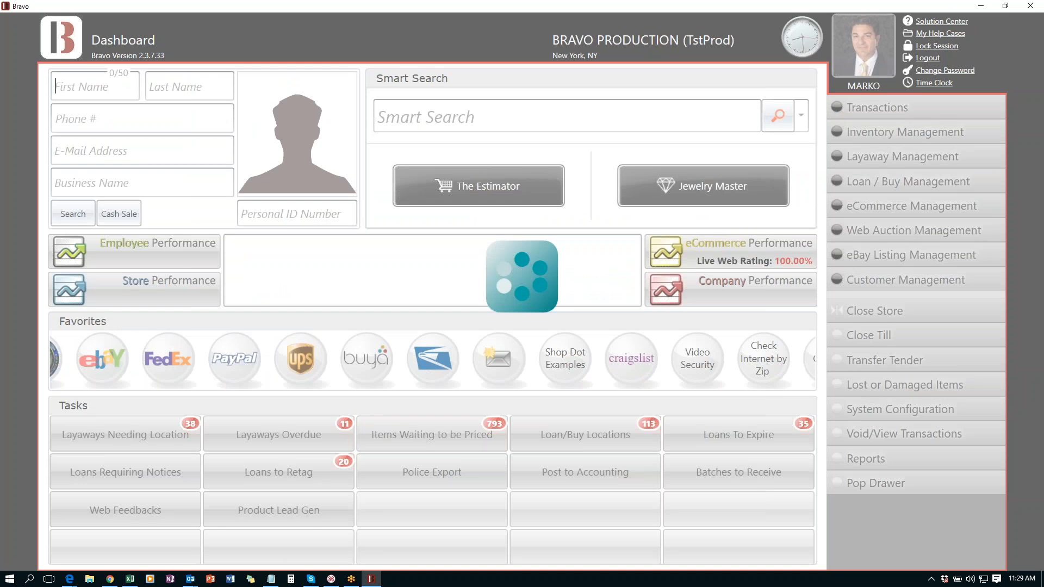
pyautogui.click(205, 83)
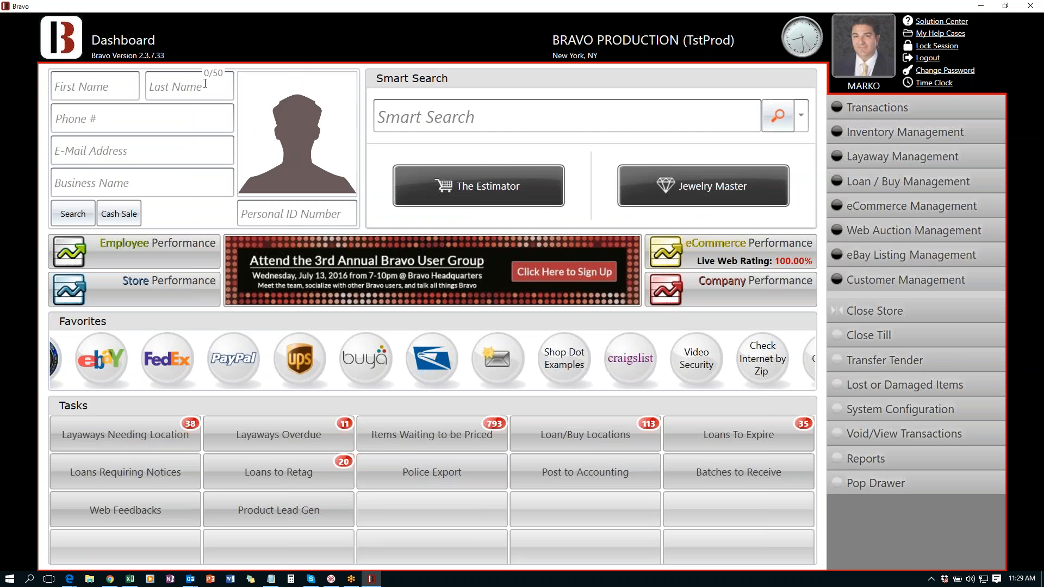
pyautogui.write('JOLIE')
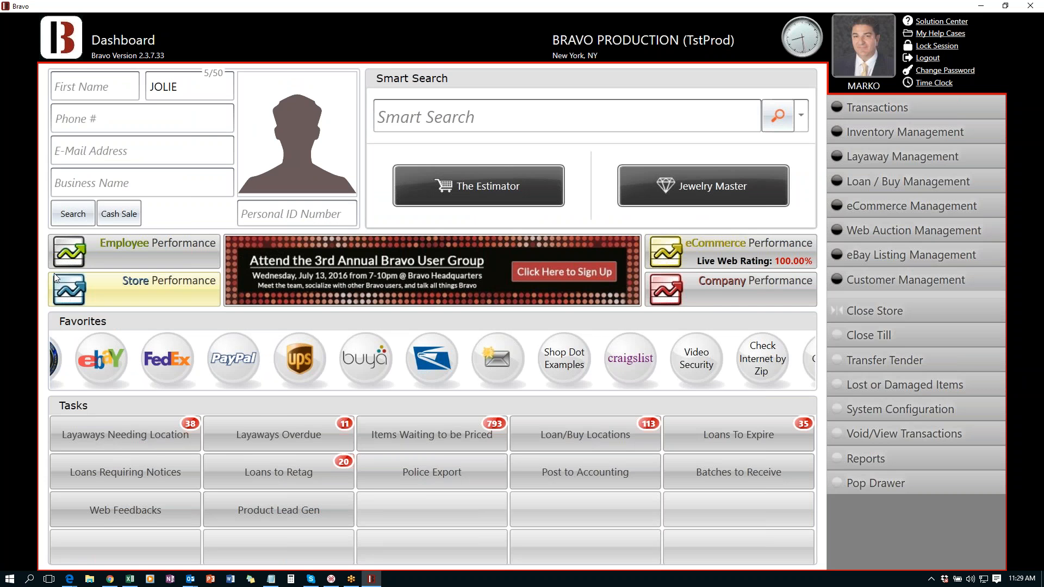
pyautogui.click(72, 206)
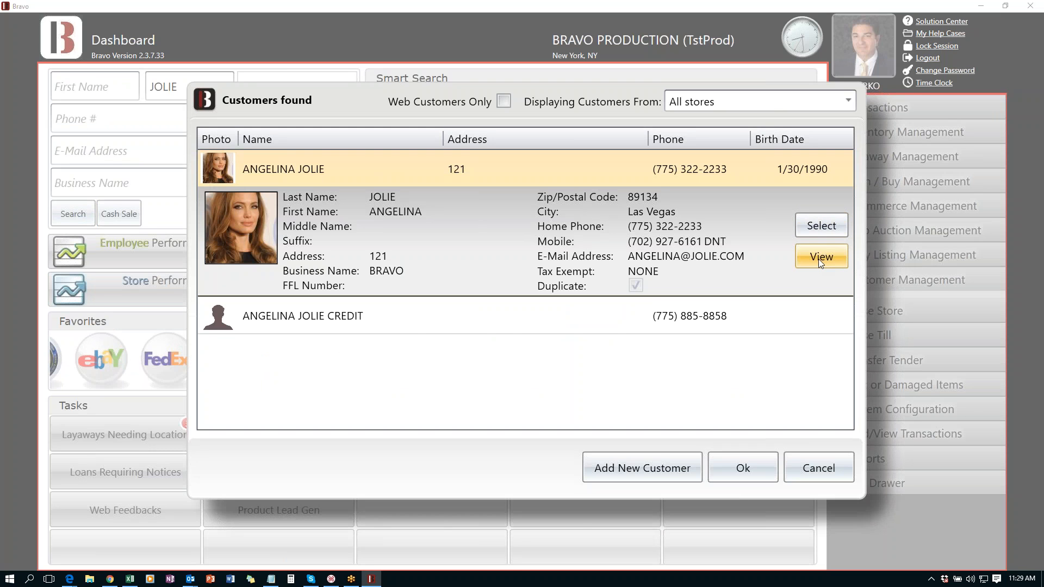
# - View the matching customer's record, checking its Alert and Notes tabs, then close it
pyautogui.click(818, 259)
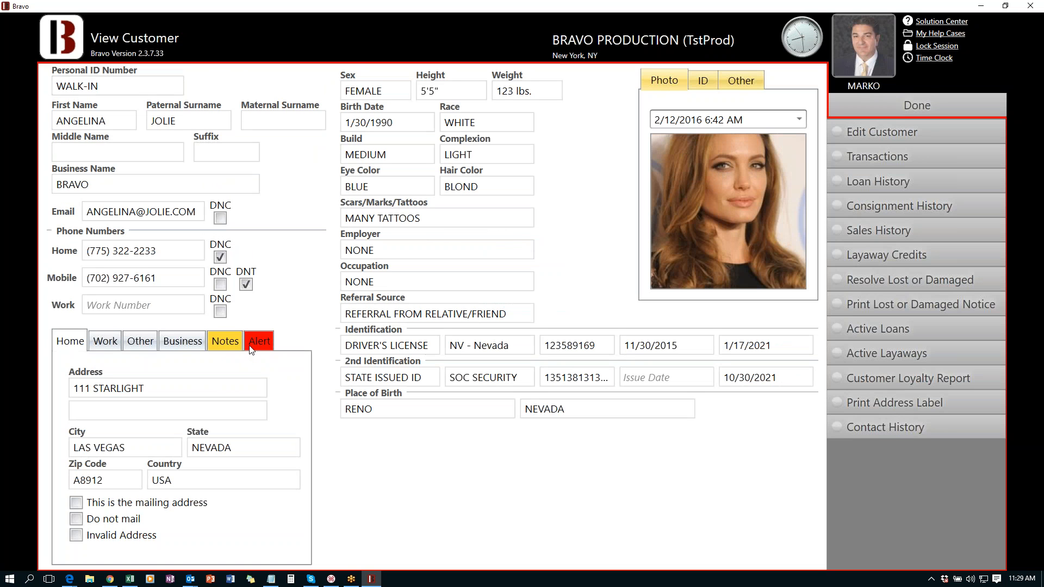
pyautogui.click(264, 342)
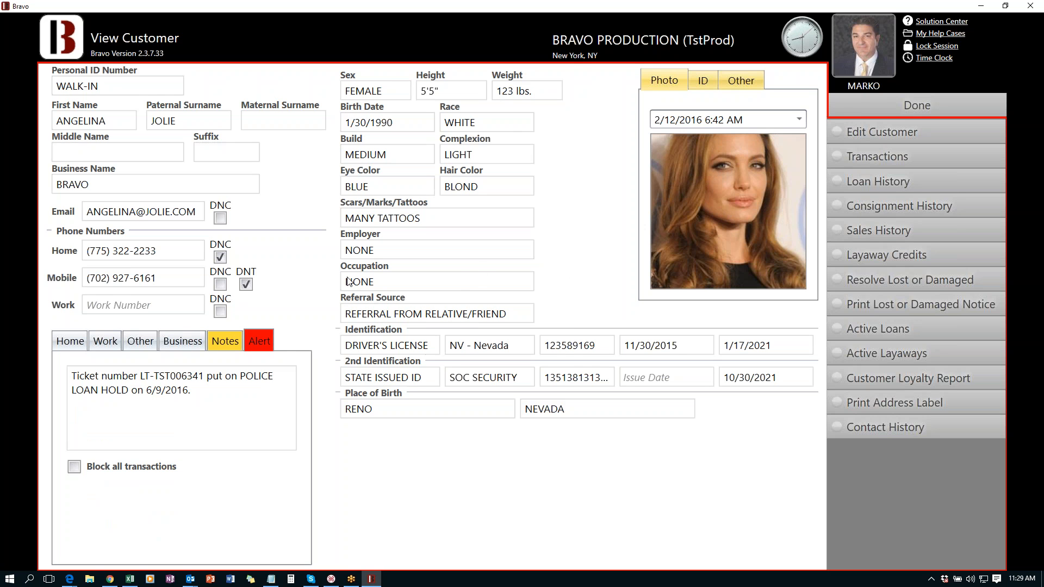
pyautogui.click(221, 342)
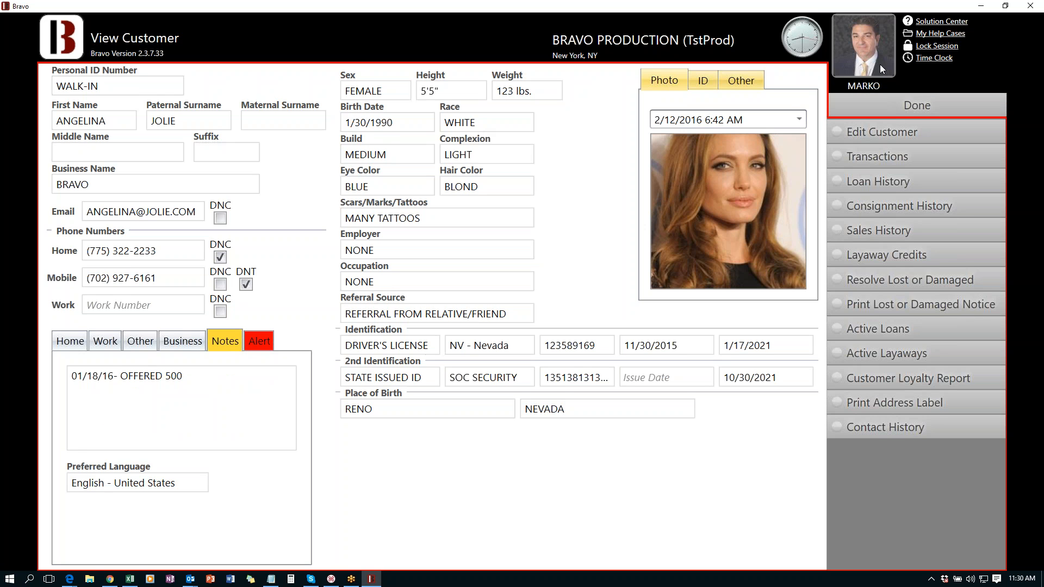
pyautogui.click(908, 92)
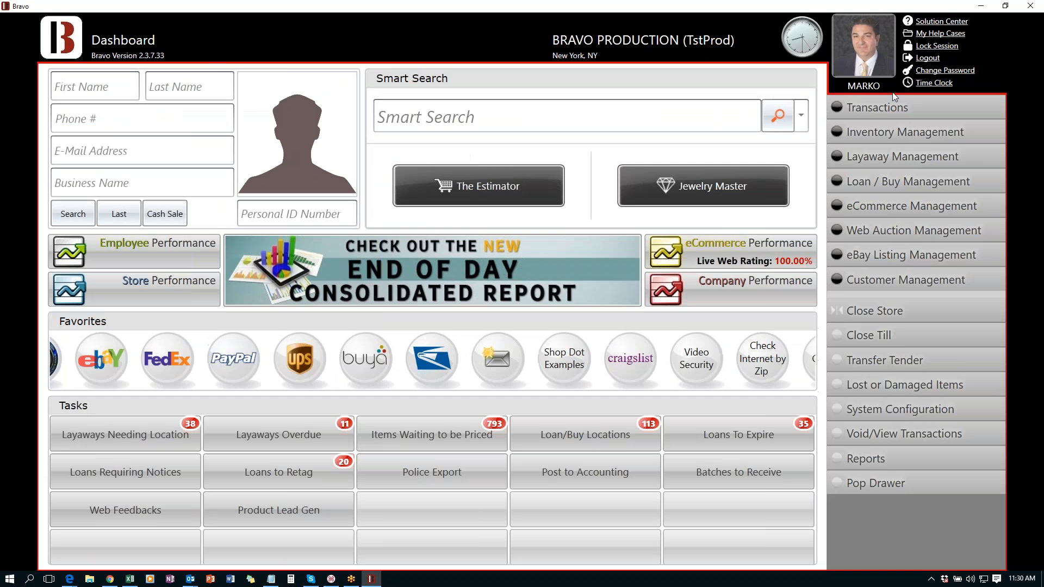
# - Find the customer by last name, select them for the transaction, and open their Customer Loyalty Report
pyautogui.click(206, 84)
pyautogui.write('JOLIE')
pyautogui.press('Return')
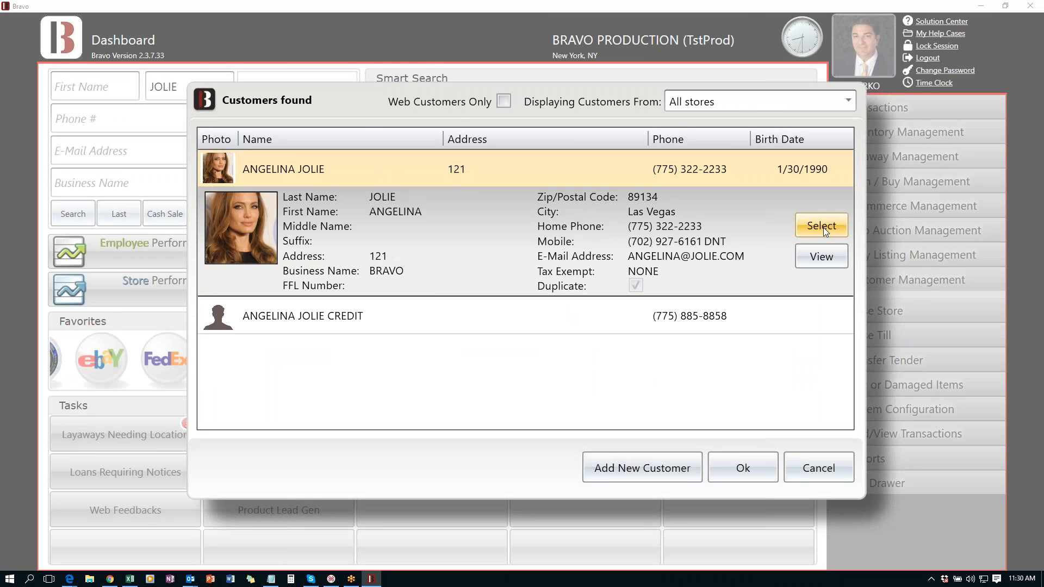
pyautogui.click(823, 228)
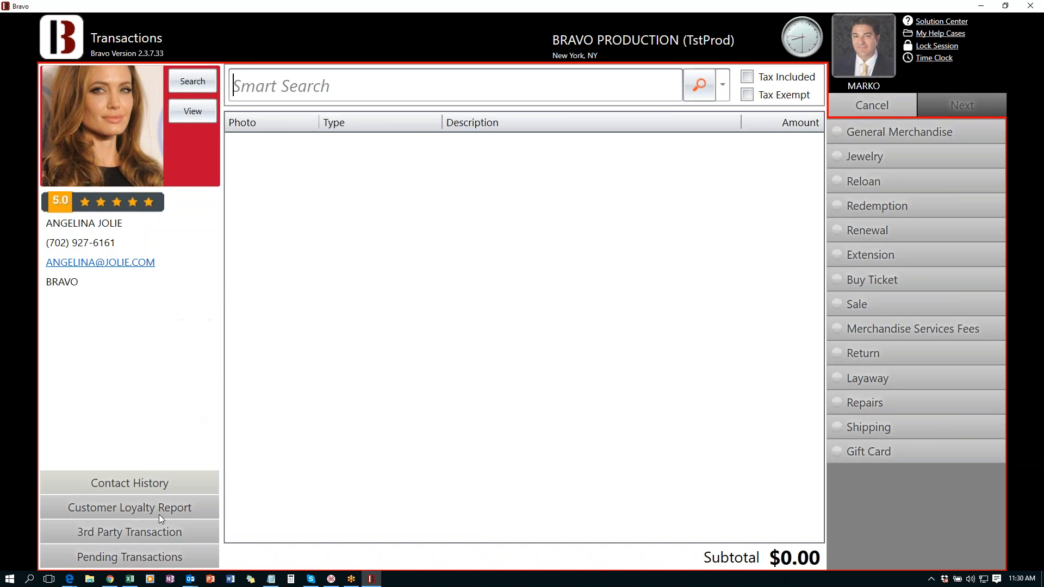
pyautogui.click(137, 512)
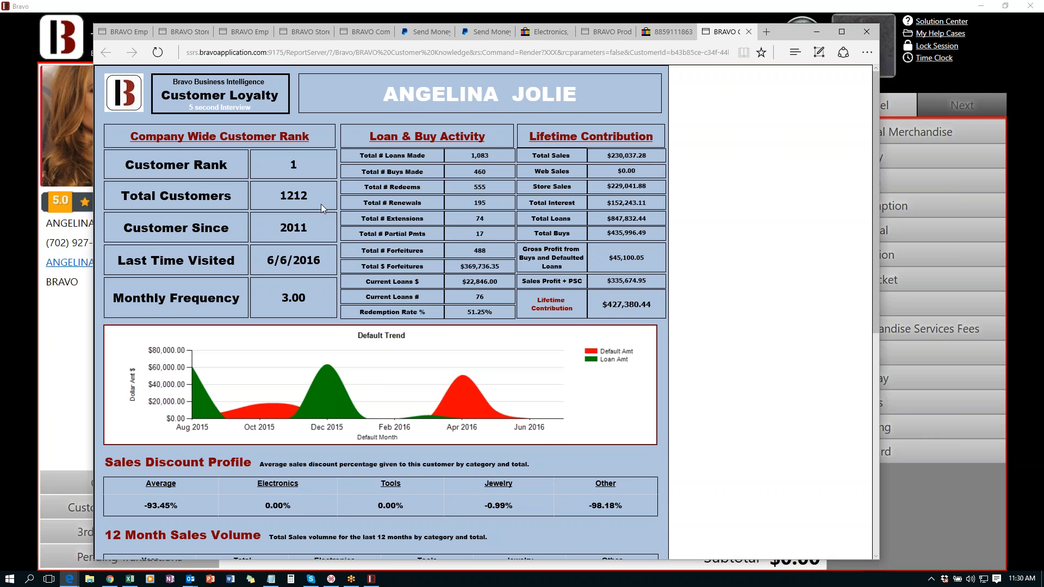
# - Check the loyalty report's $427,380.44 Lifetime Contribution, then bring Bravo's Transactions screen back to front
pyautogui.scroll(-1, 329, 193)
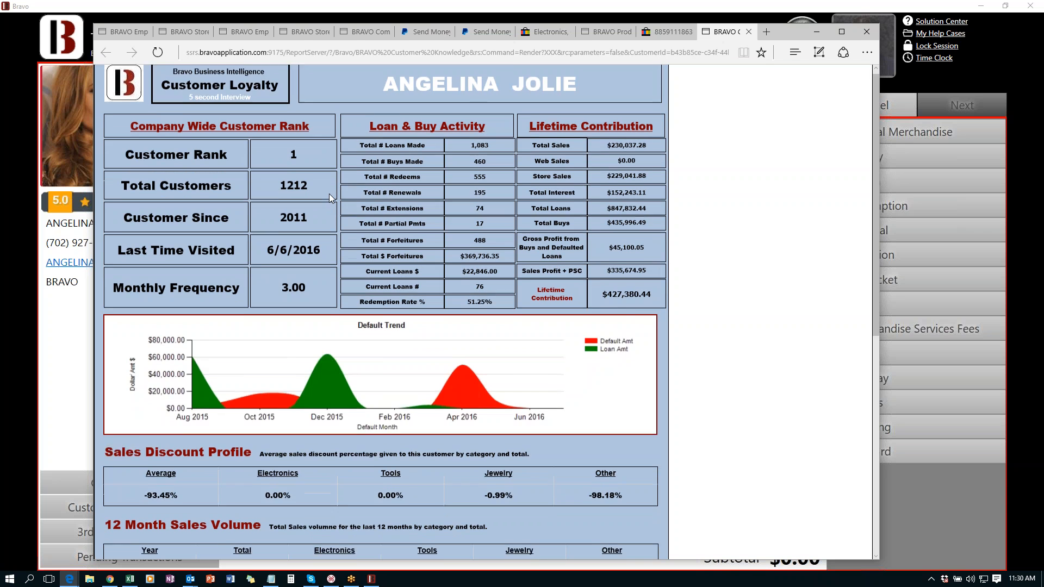
pyautogui.moveTo(536, 247); pyautogui.dragTo(612, 257)
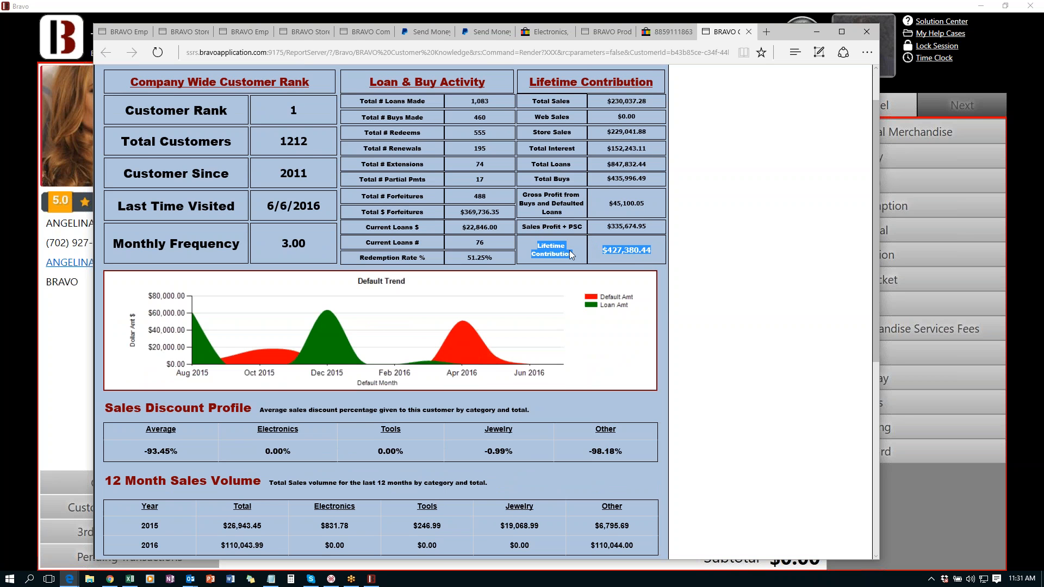
pyautogui.scroll(1, 567, 250)
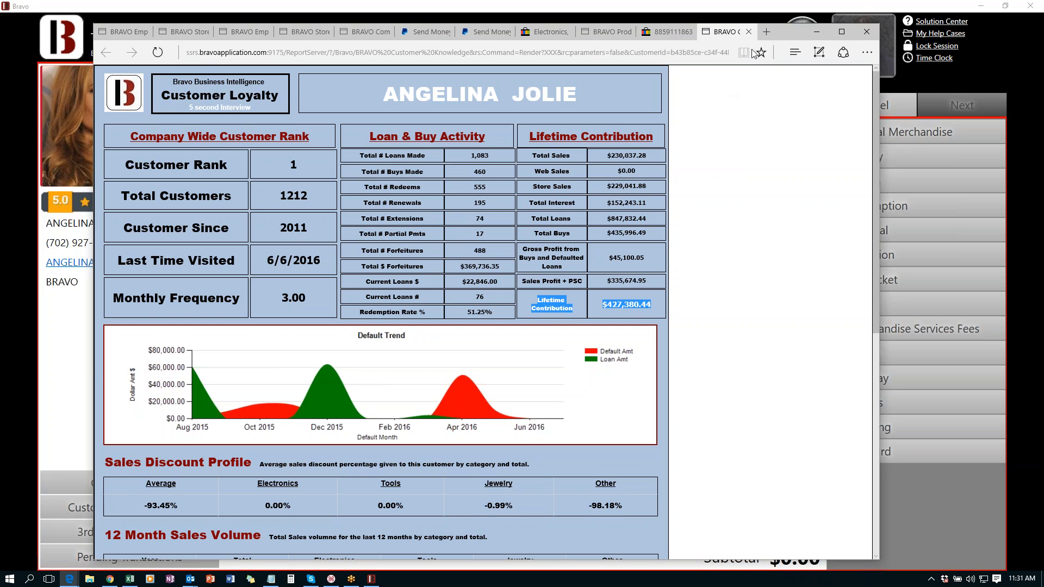
pyautogui.click(694, 9)
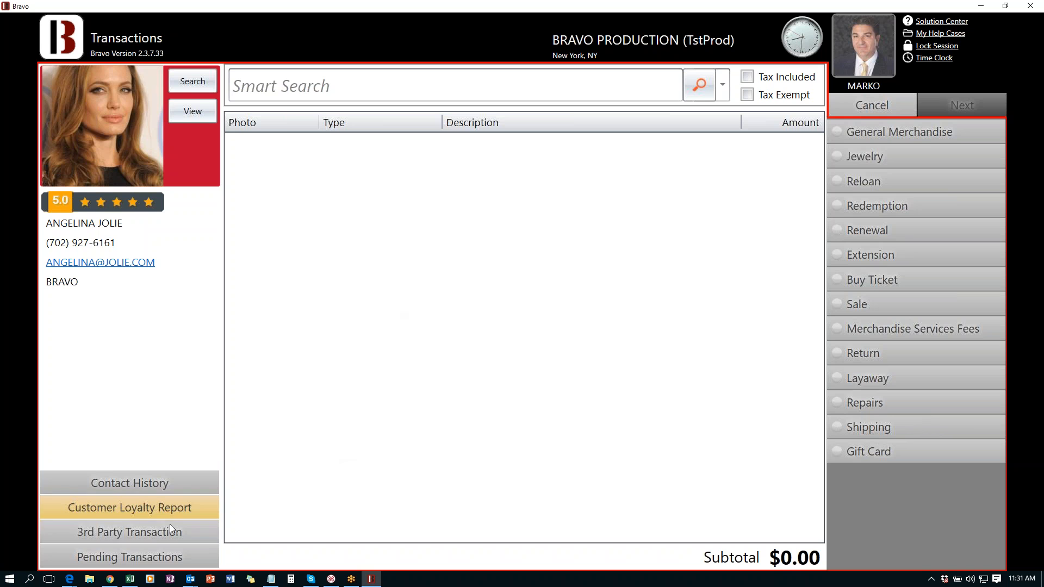
pyautogui.click(147, 486)
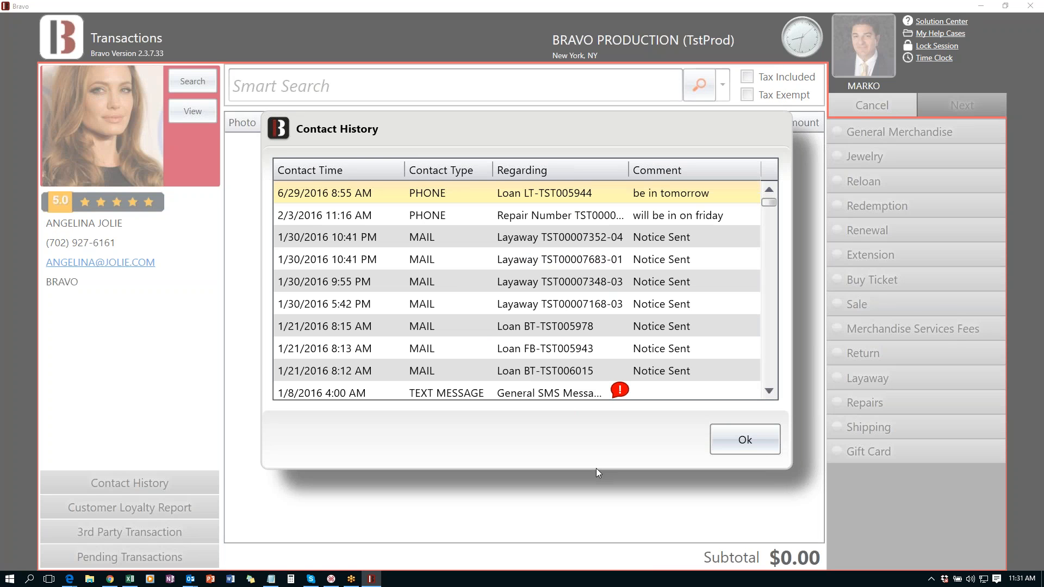
pyautogui.moveTo(451, 129); pyautogui.dragTo(352, 87)
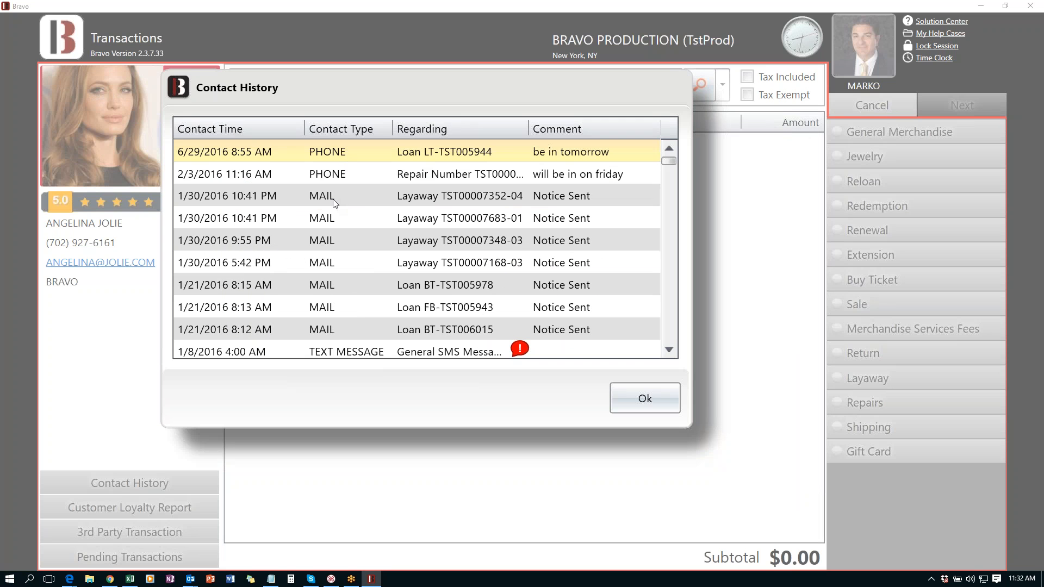
pyautogui.click(669, 350)
pyautogui.click(669, 351)
pyautogui.click(668, 351)
pyautogui.click(669, 351)
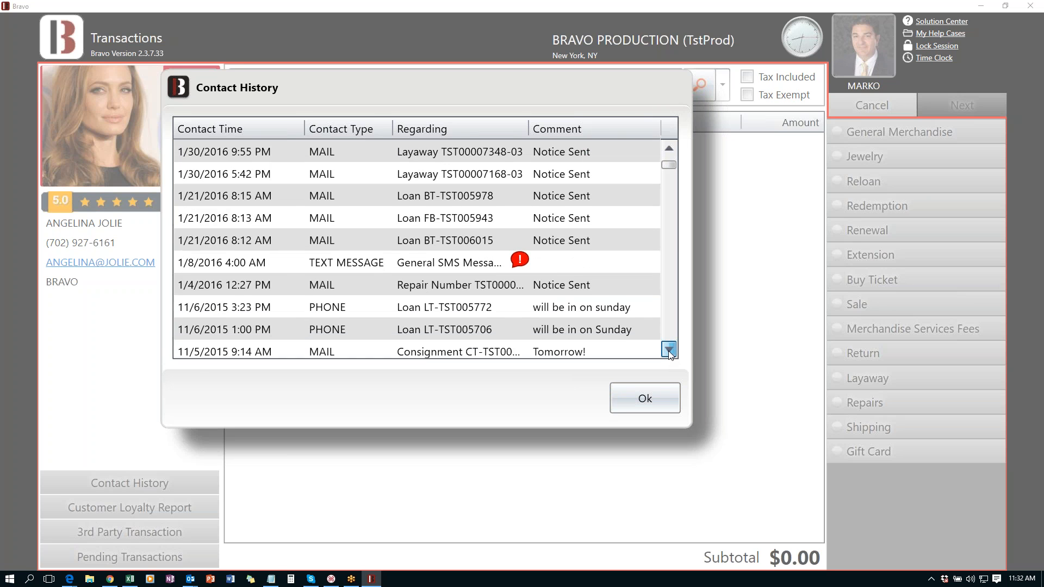
pyautogui.click(668, 350)
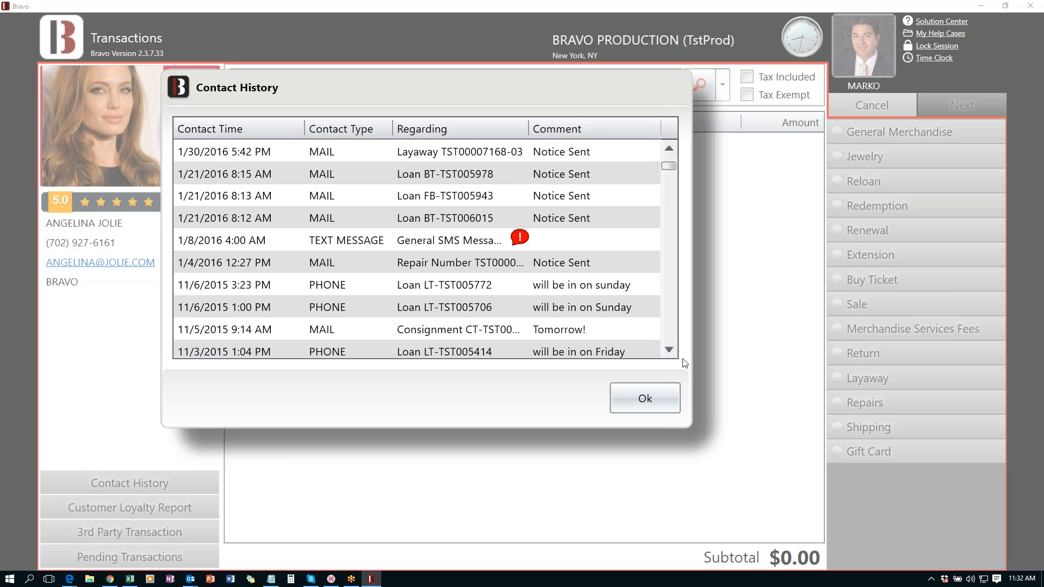
pyautogui.click(669, 350)
pyautogui.click(669, 351)
pyautogui.click(669, 351)
pyautogui.click(668, 351)
pyautogui.click(669, 350)
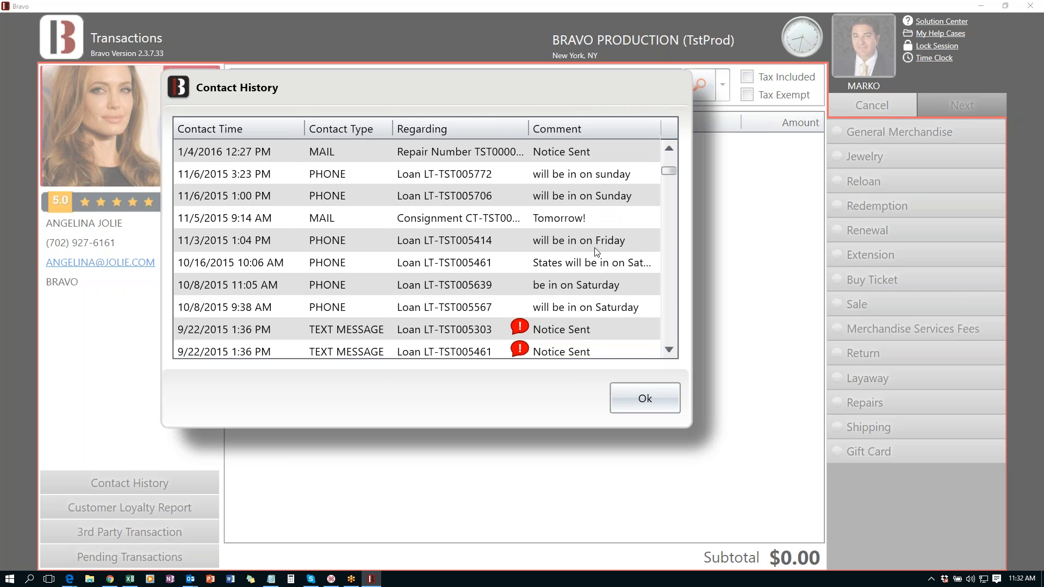
pyautogui.scroll(-5, 566, 251)
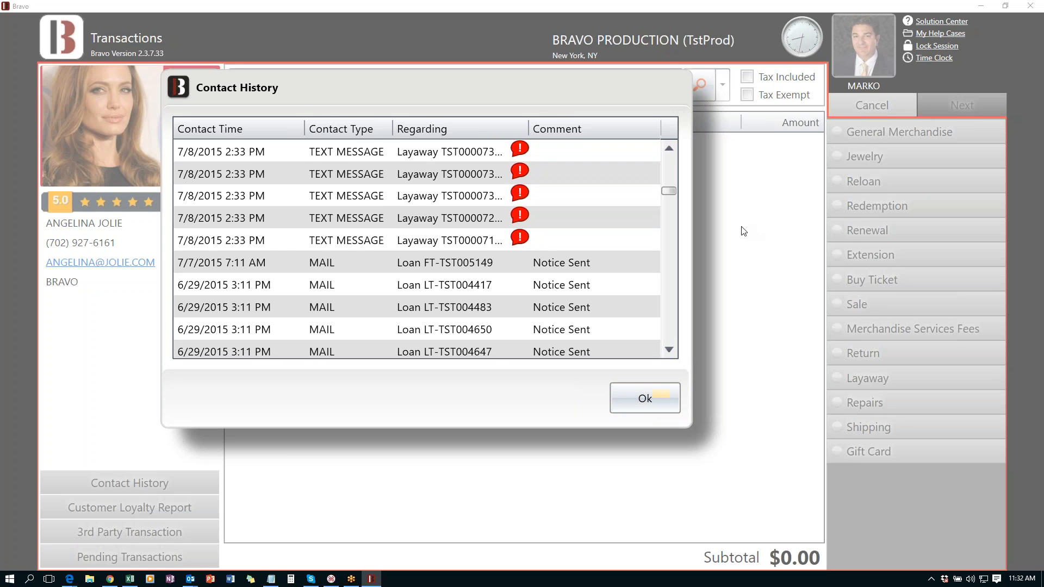
pyautogui.click(643, 400)
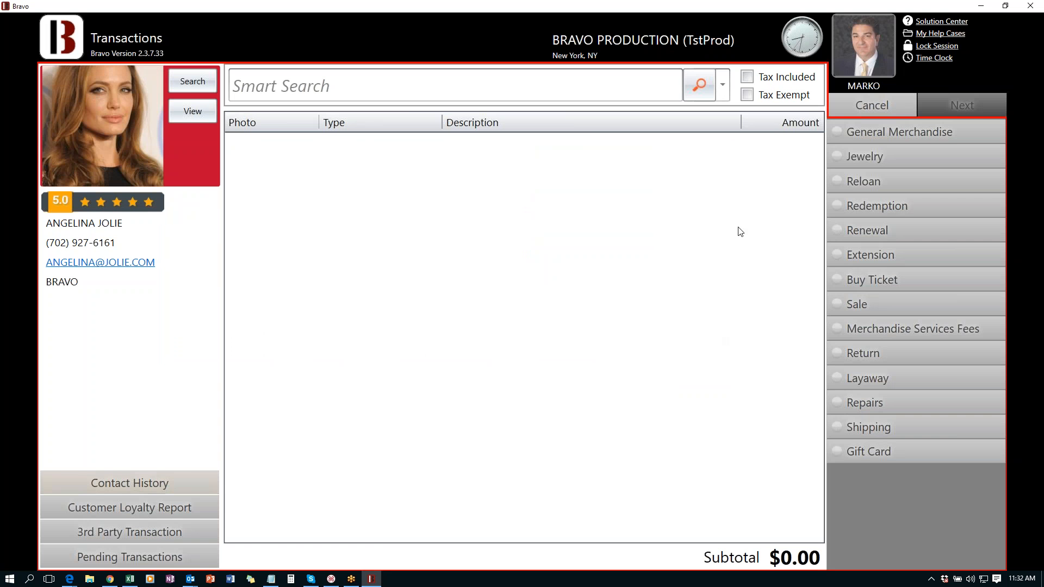
pyautogui.click(355, 85)
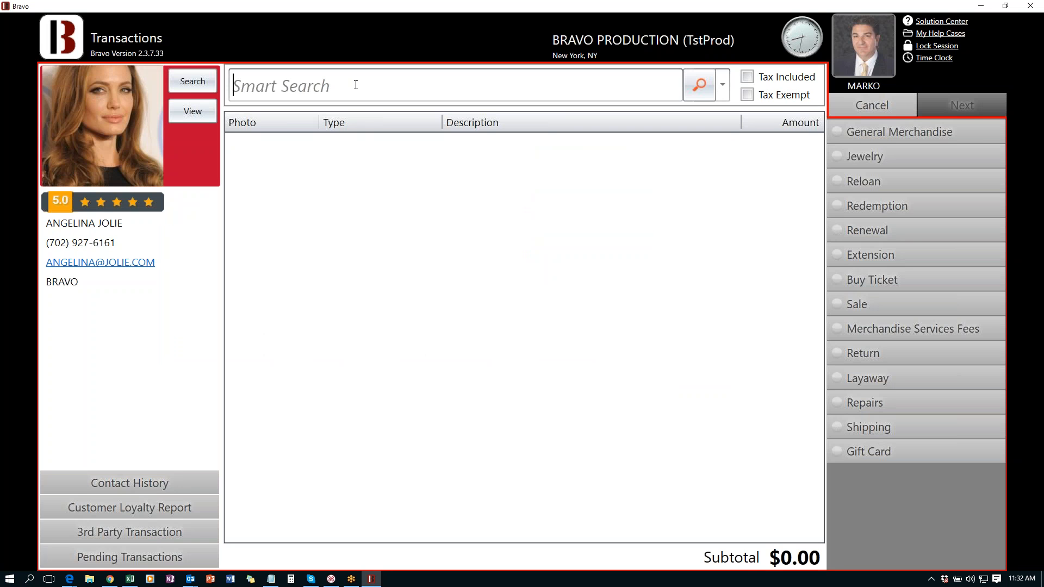
pyautogui.click(837, 158)
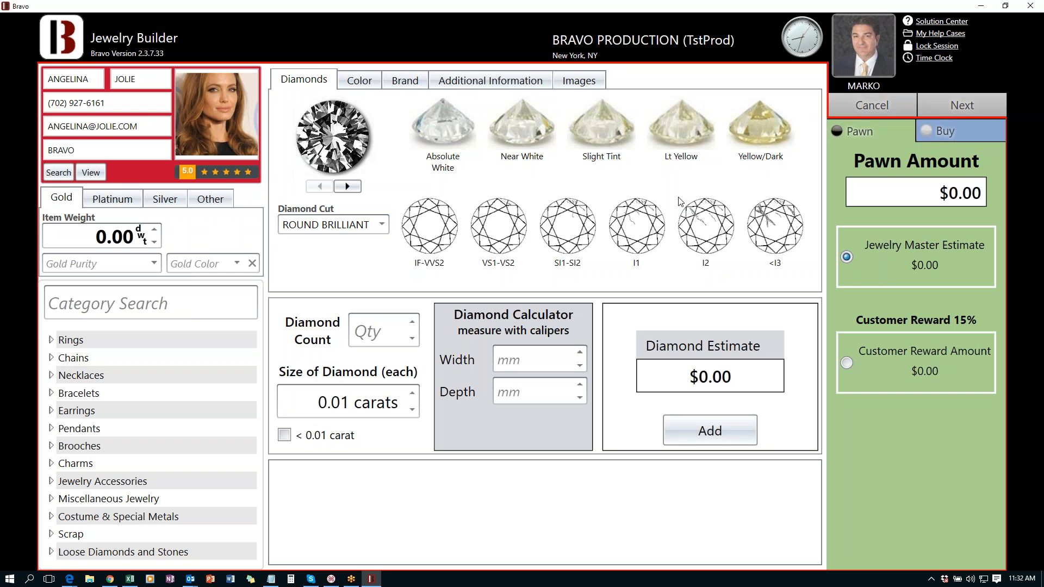
pyautogui.moveTo(143, 234)
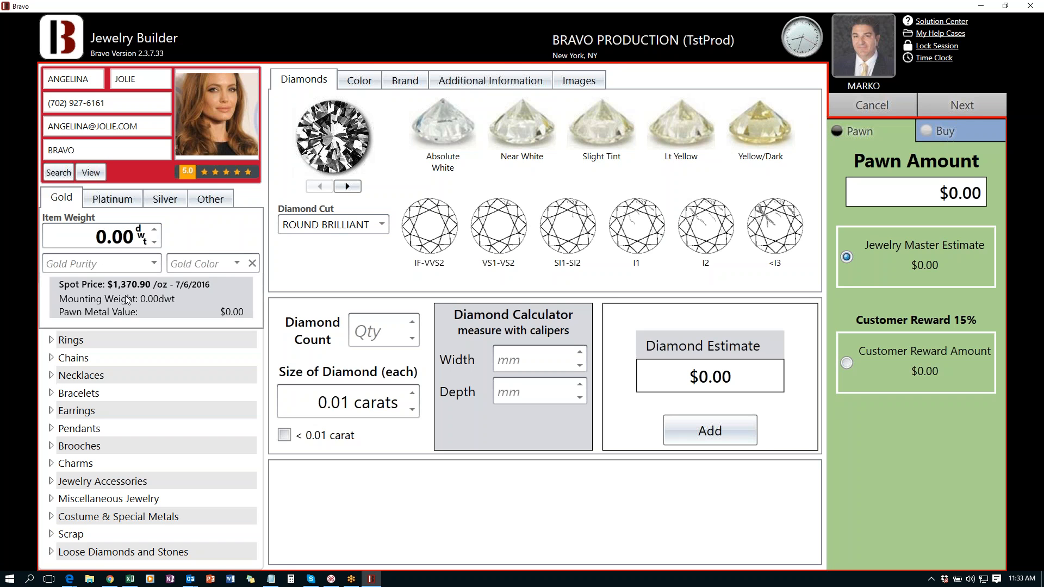
pyautogui.moveTo(135, 290)
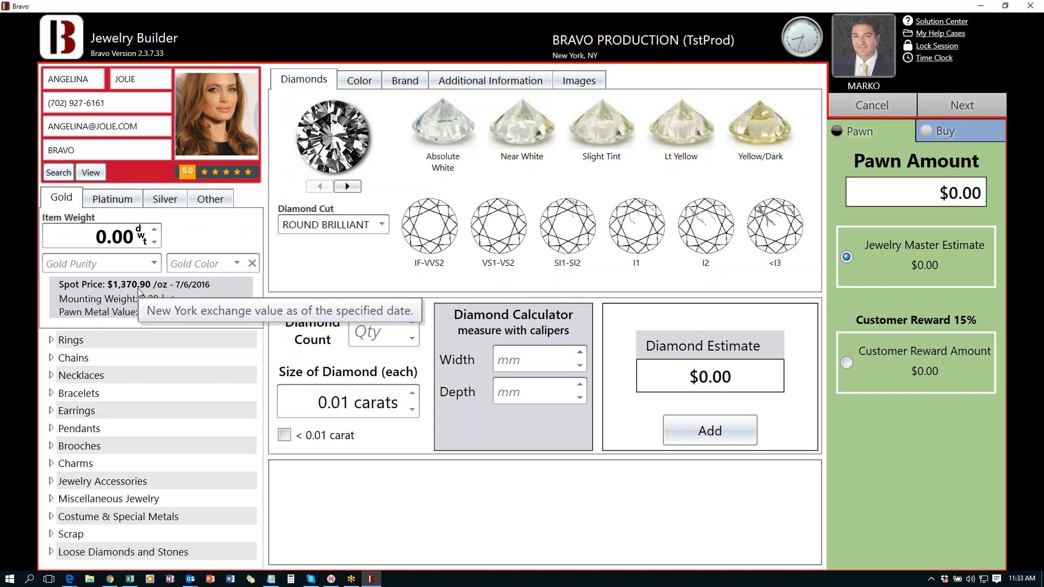
# - Enter 7.2 dwt of 18K (.750) white gold for the item, pricing it at $179.00
pyautogui.click(103, 235)
pyautogui.write('7.2')
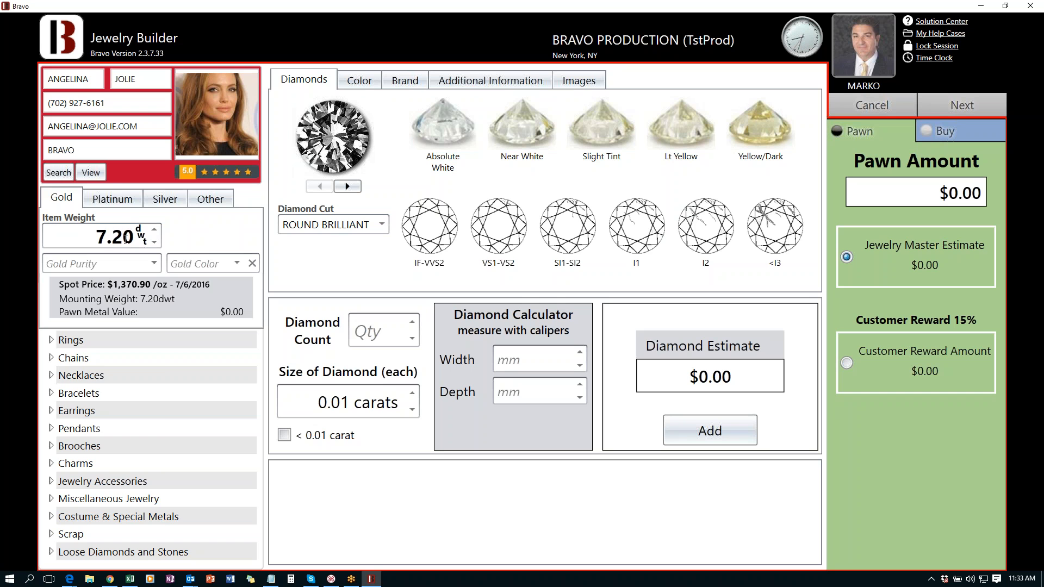
pyautogui.click(158, 262)
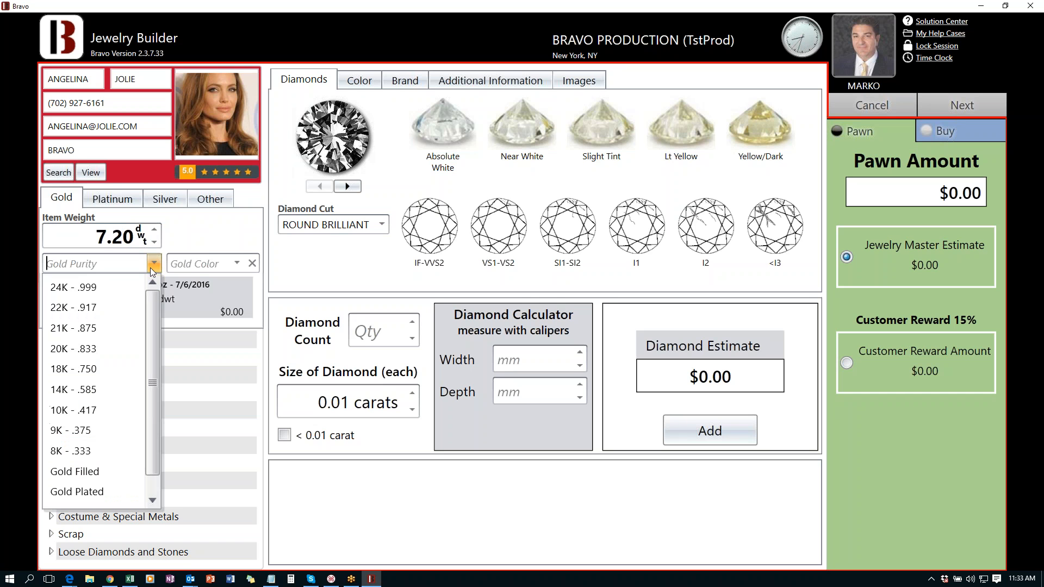
pyautogui.click(90, 371)
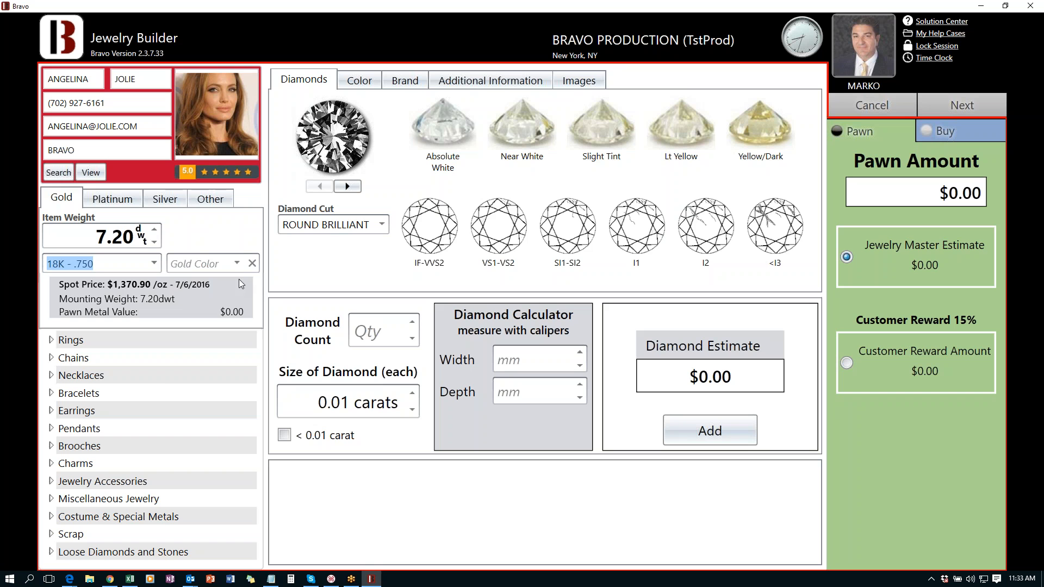
pyautogui.click(236, 263)
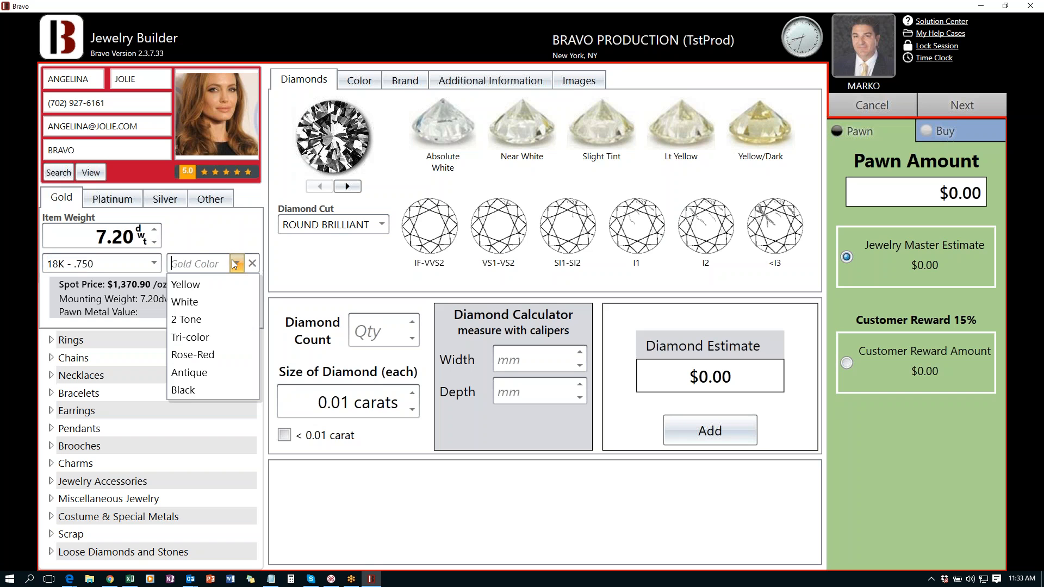
pyautogui.click(192, 302)
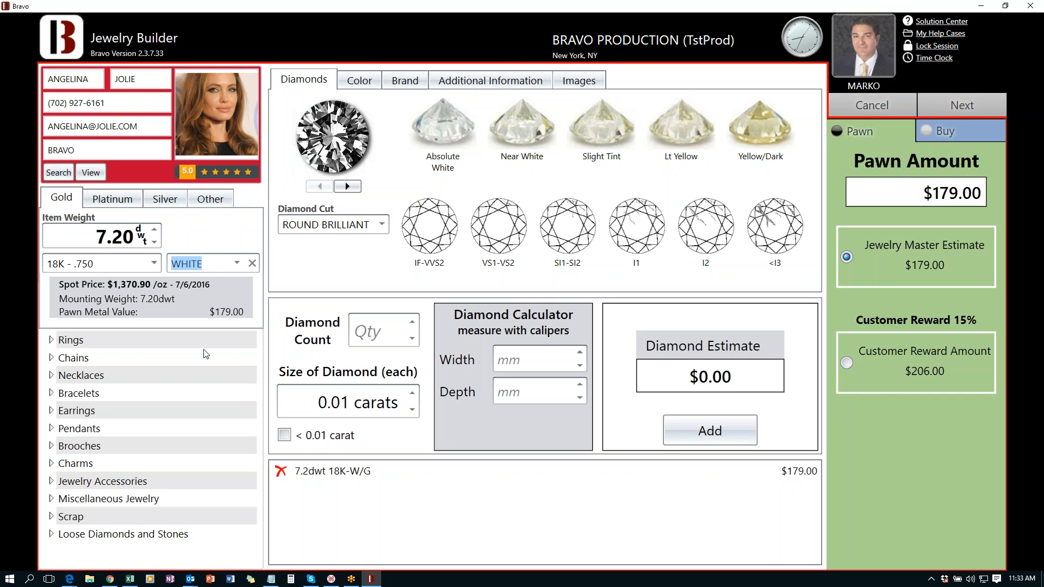
# - File the item under Rings > Gold-Diamond Rings as a Lady's Diamond Solitaire Ring
pyautogui.click(57, 340)
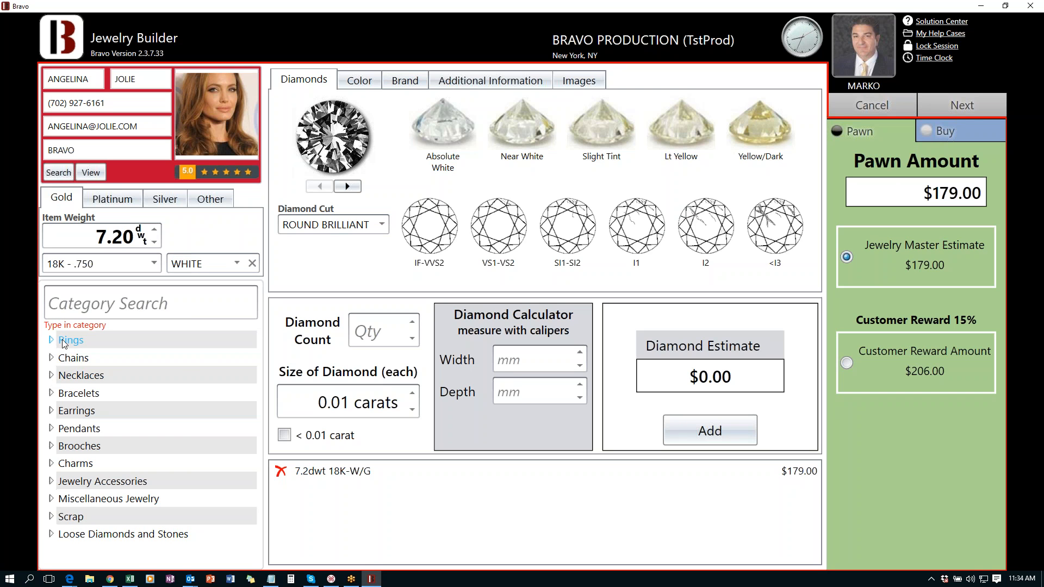
pyautogui.click(66, 343)
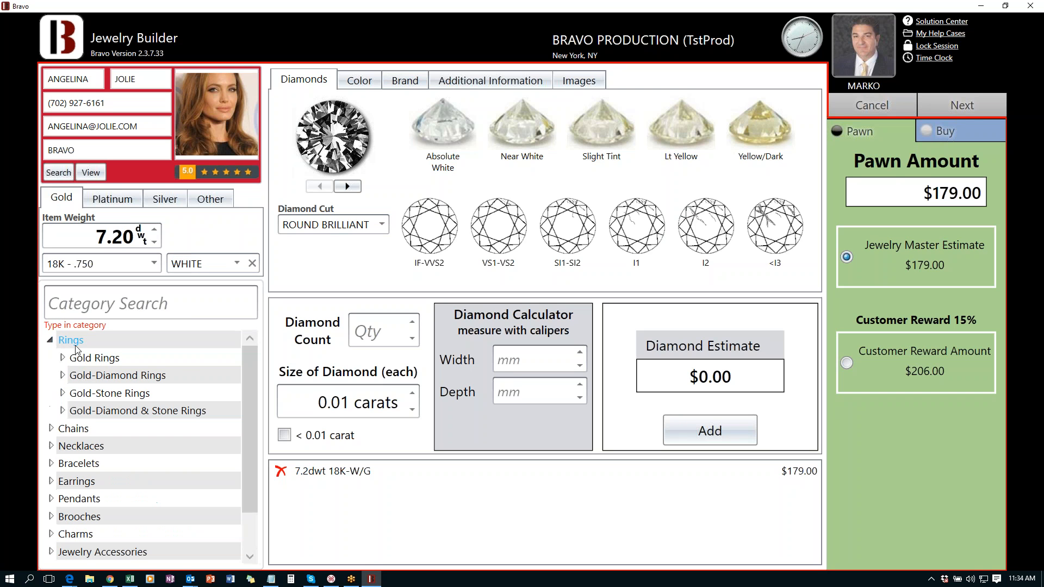
pyautogui.click(102, 376)
pyautogui.click(119, 393)
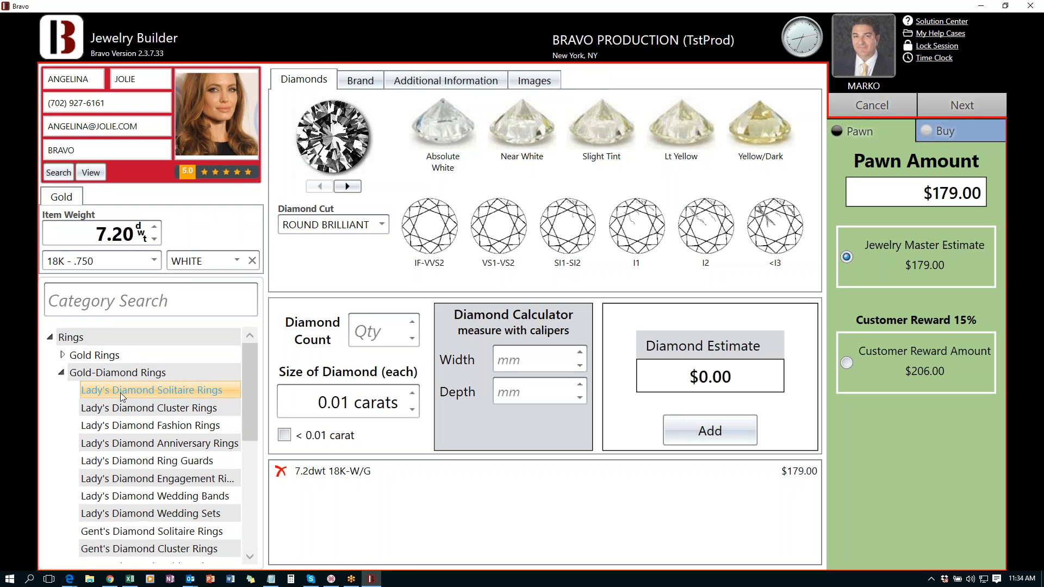
# - Add one 1.75-carat Slight Tint, I1 diamond and switch its cut to Marquise
pyautogui.click(412, 322)
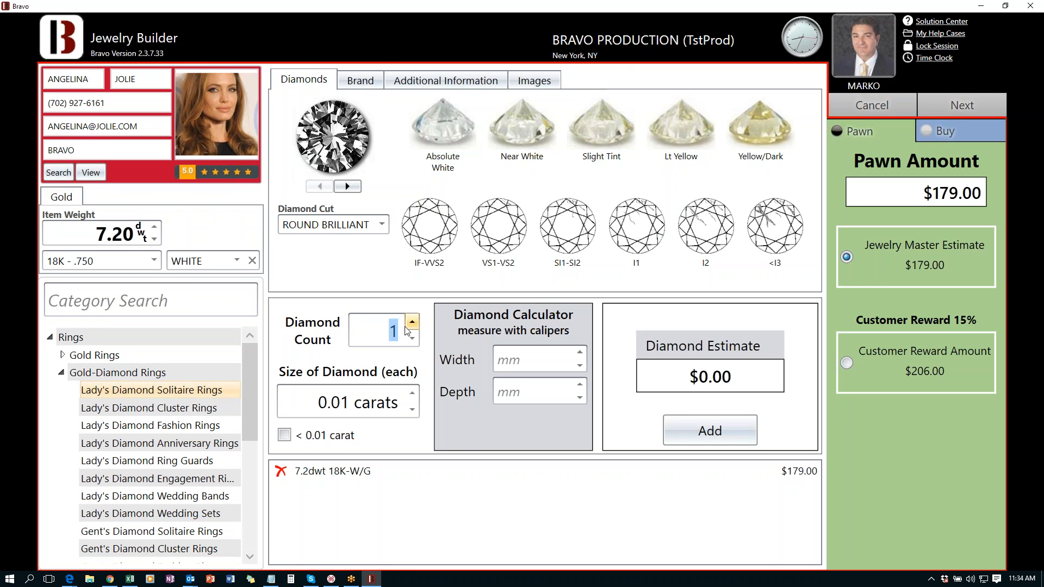
pyautogui.click(348, 406)
pyautogui.moveTo(306, 408); pyautogui.dragTo(346, 390)
pyautogui.write('1.75')
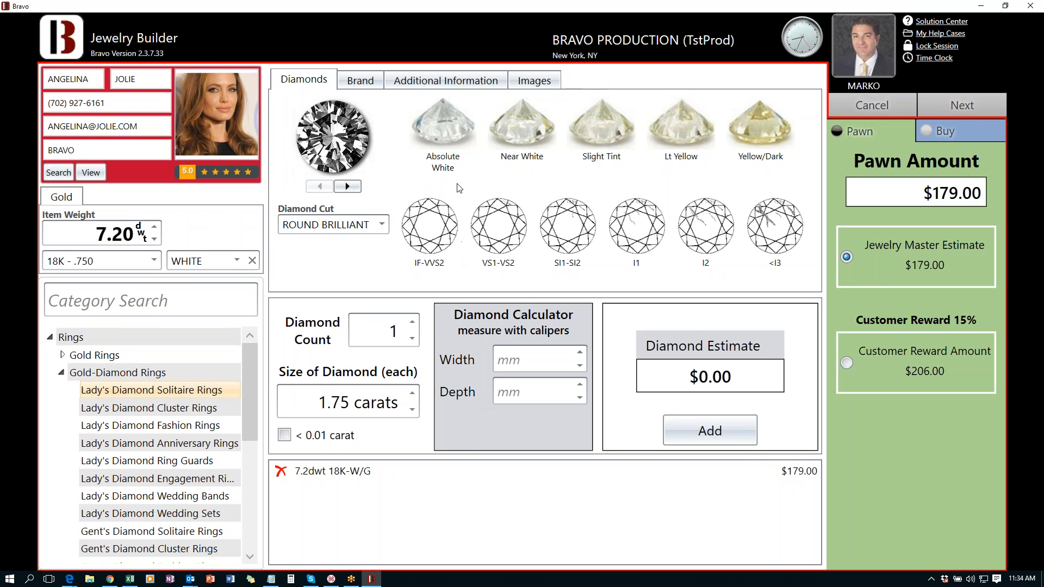
pyautogui.click(601, 127)
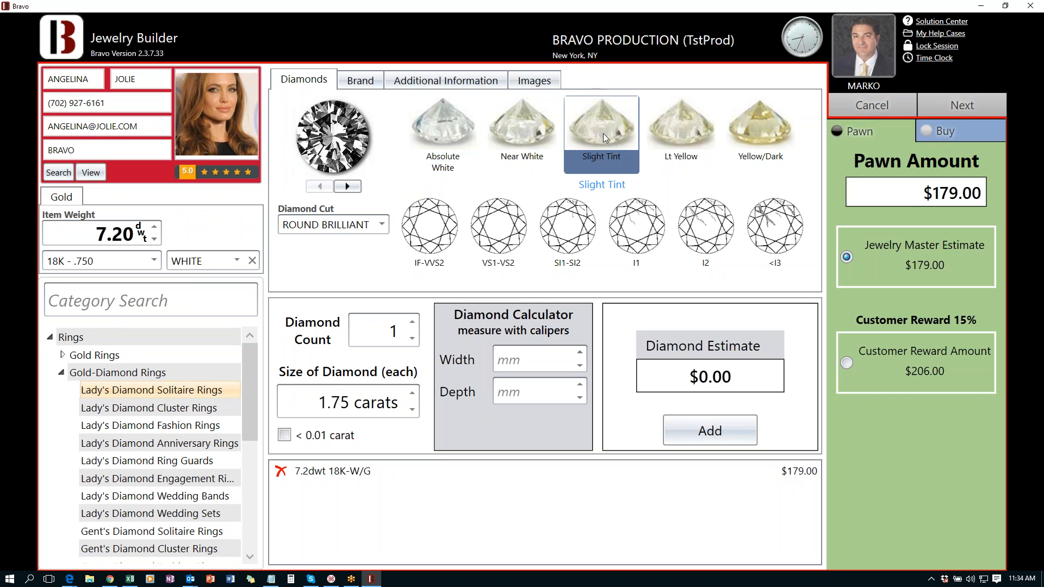
pyautogui.click(644, 243)
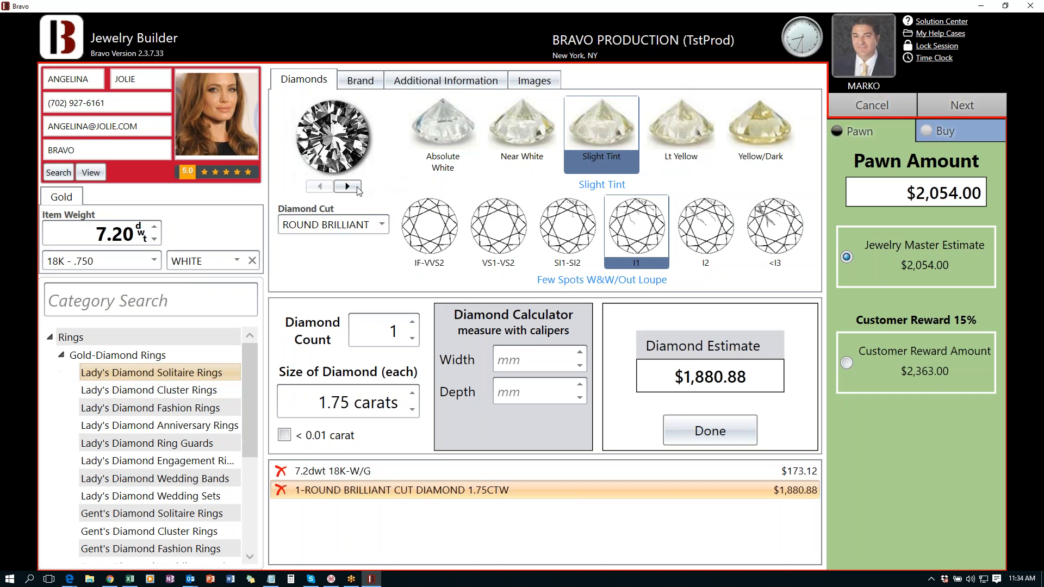
pyautogui.click(350, 186)
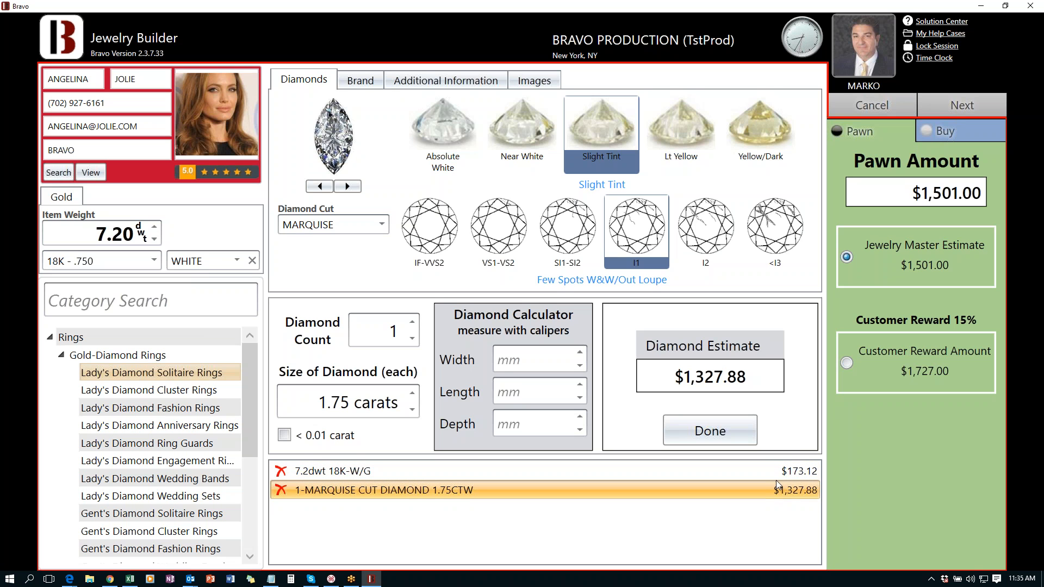
# - Compare SI1-SI2 clarity pricing, then grade the marquise diamond Lt Yellow at $1,046.88
pyautogui.moveTo(155, 242)
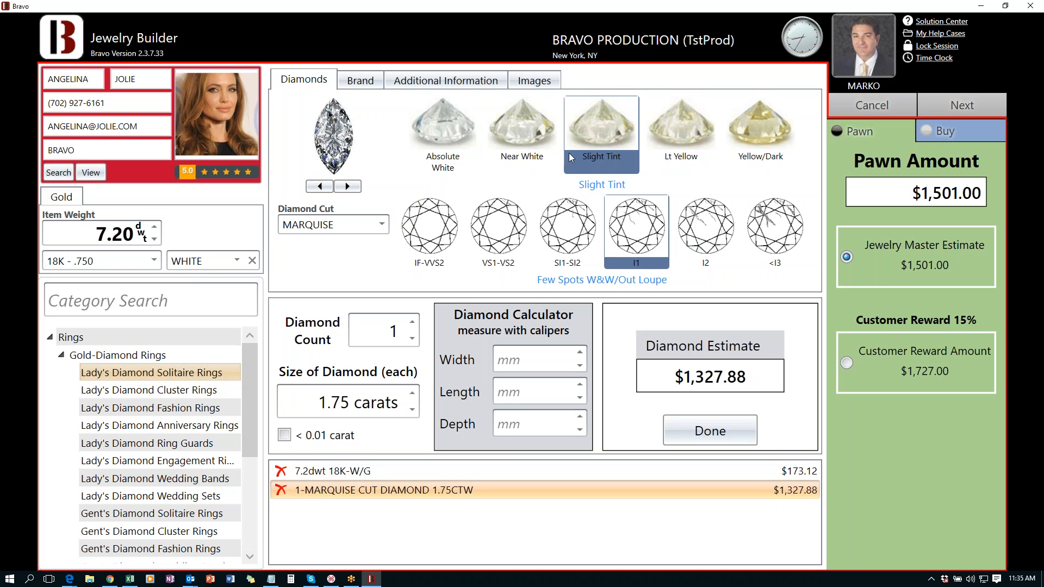
pyautogui.click(571, 238)
pyautogui.click(680, 128)
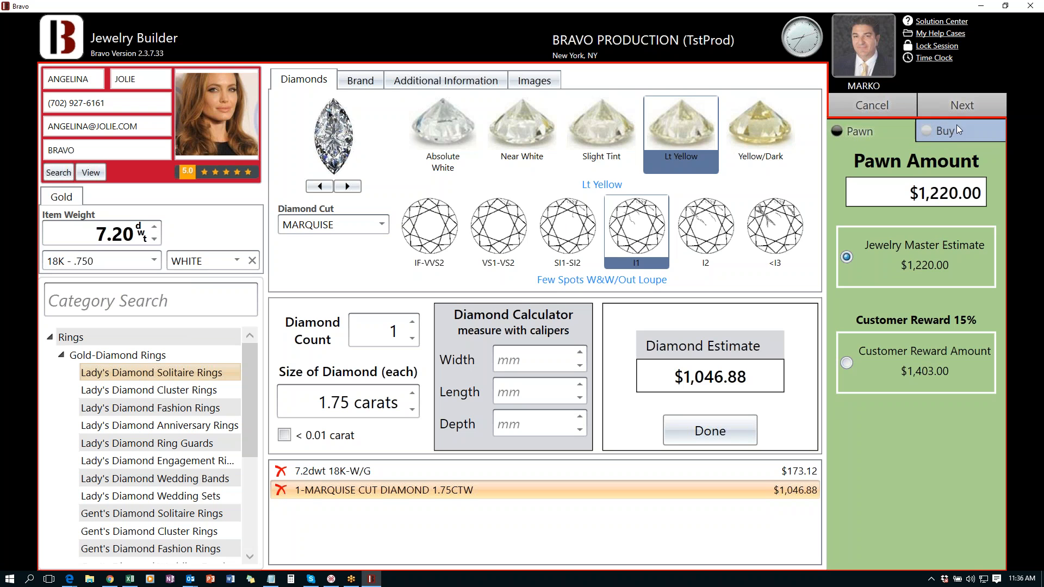
# - Check the buy price, then set the ring's pawn amount to $1,500.00 and add the loan
pyautogui.click(923, 133)
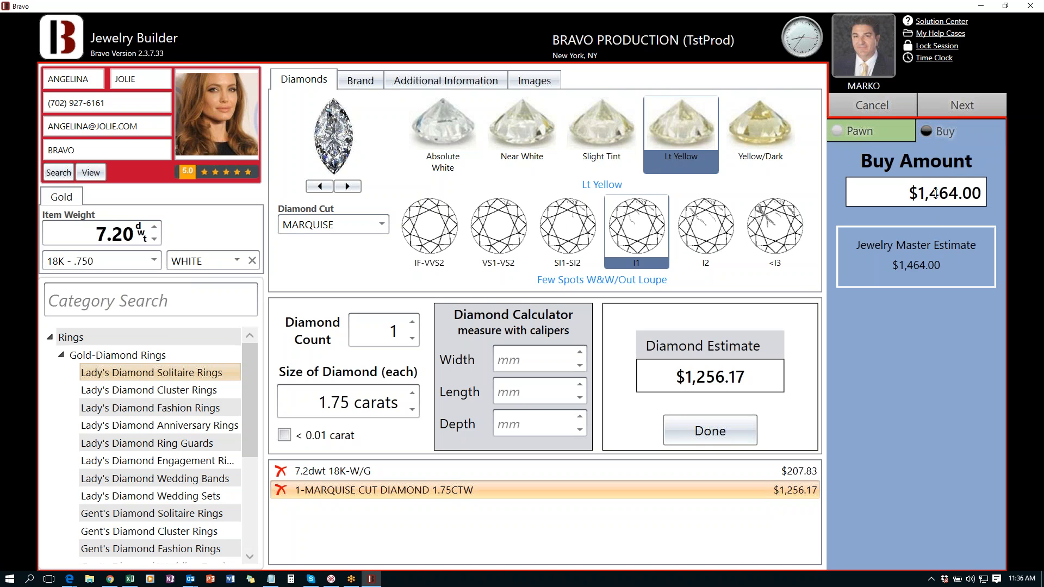
pyautogui.click(878, 133)
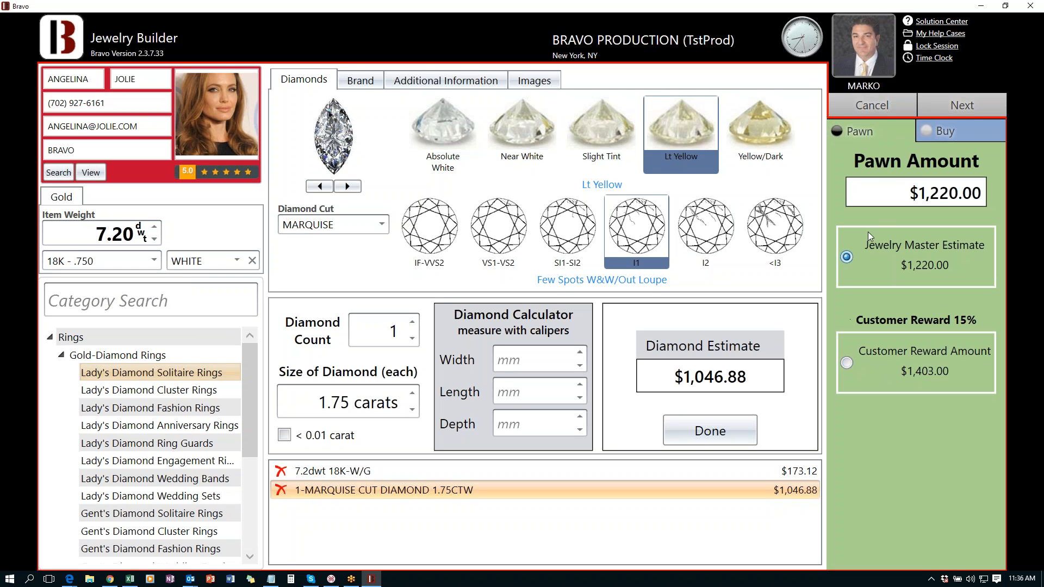
pyautogui.click(925, 193)
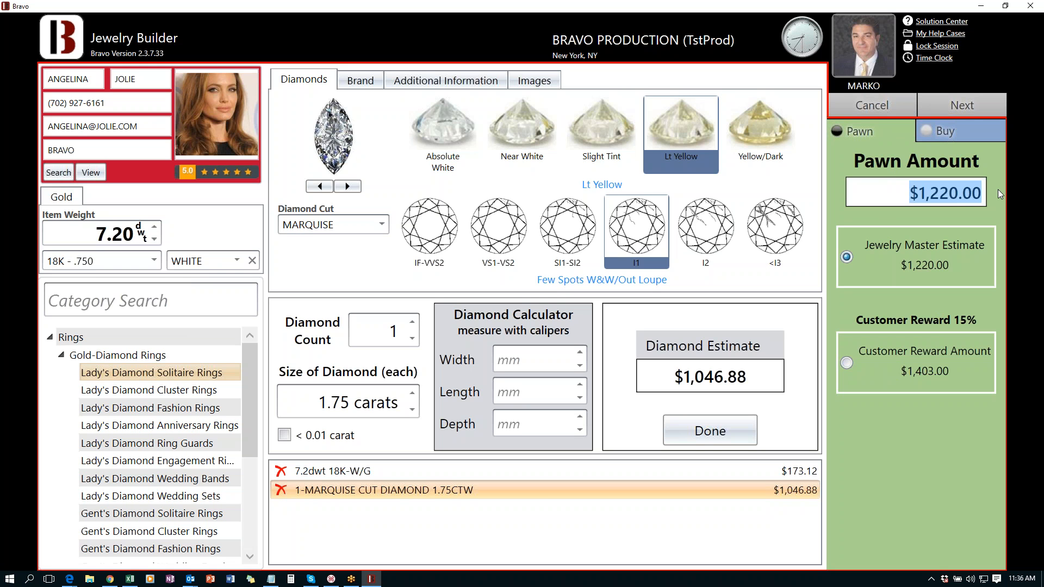
pyautogui.write('200')
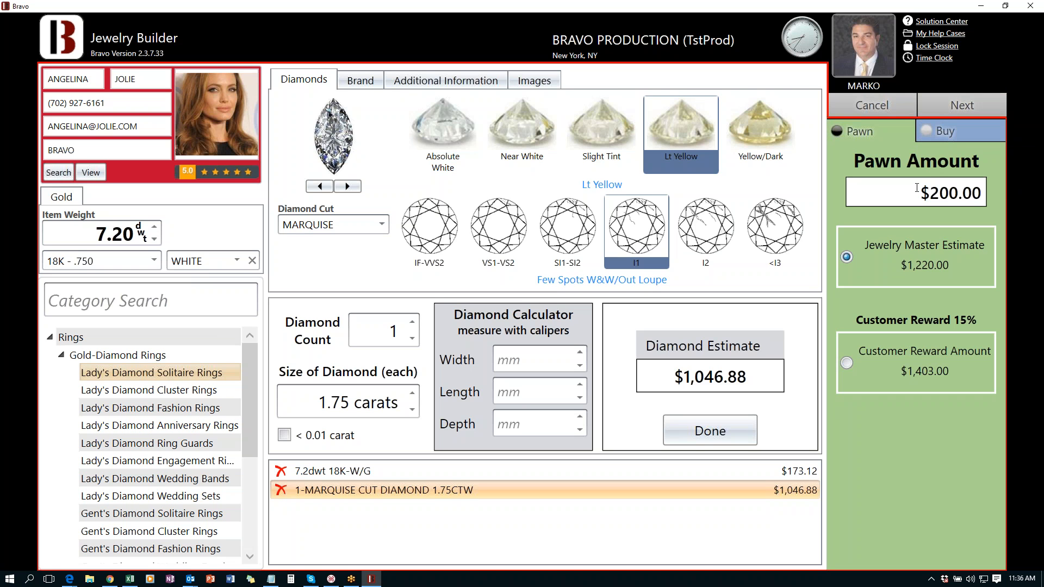
pyautogui.moveTo(950, 191); pyautogui.dragTo(972, 179)
pyautogui.write('1500')
pyautogui.click(961, 105)
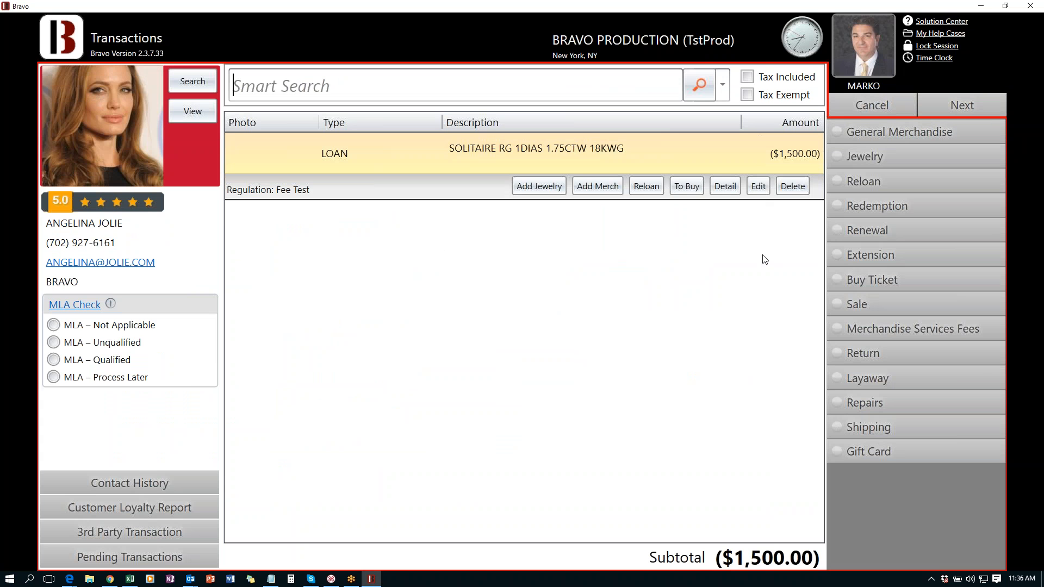
# - Edit the ring loan ticket, stepping the negotiated rate from 10.00% down to 8.00%, and confirm
pyautogui.click(759, 188)
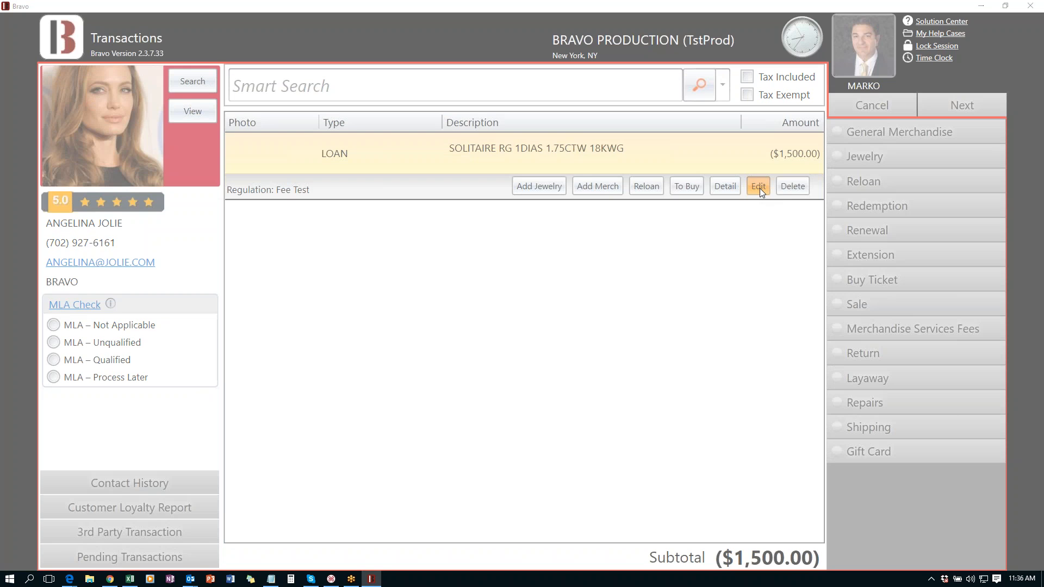
pyautogui.click(820, 139)
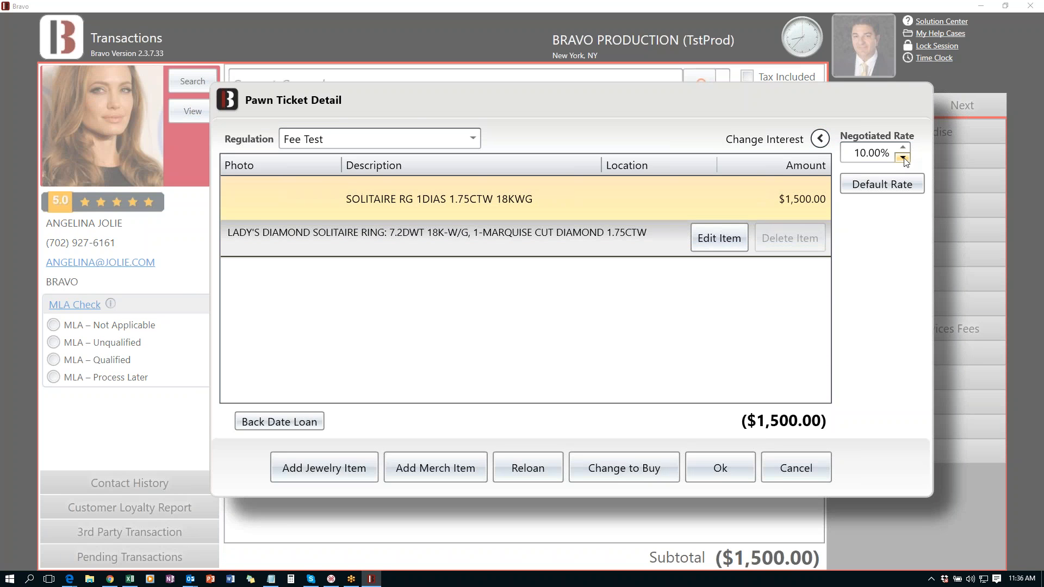
pyautogui.click(904, 158)
pyautogui.click(903, 158)
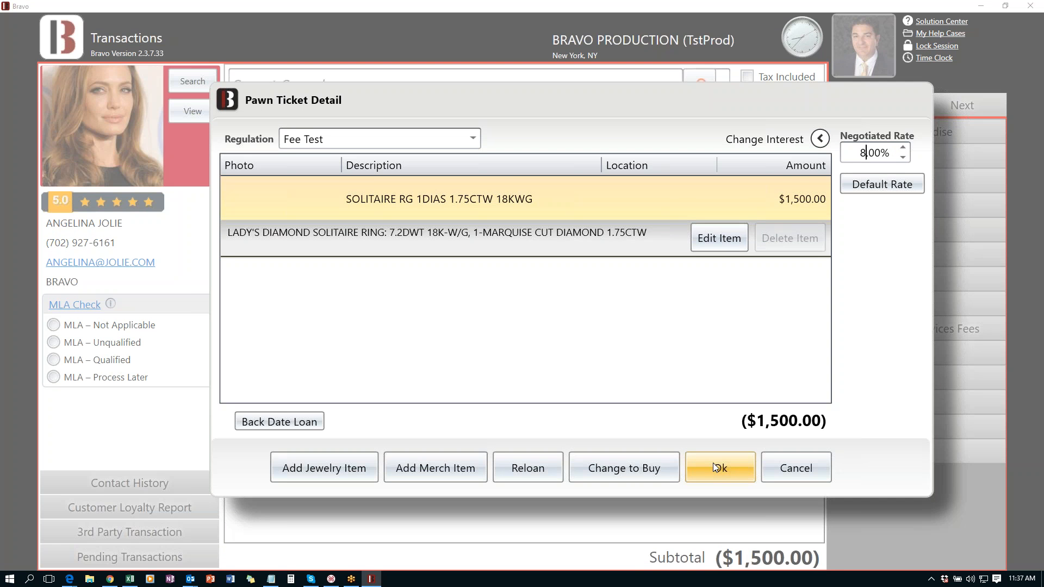
pyautogui.click(713, 463)
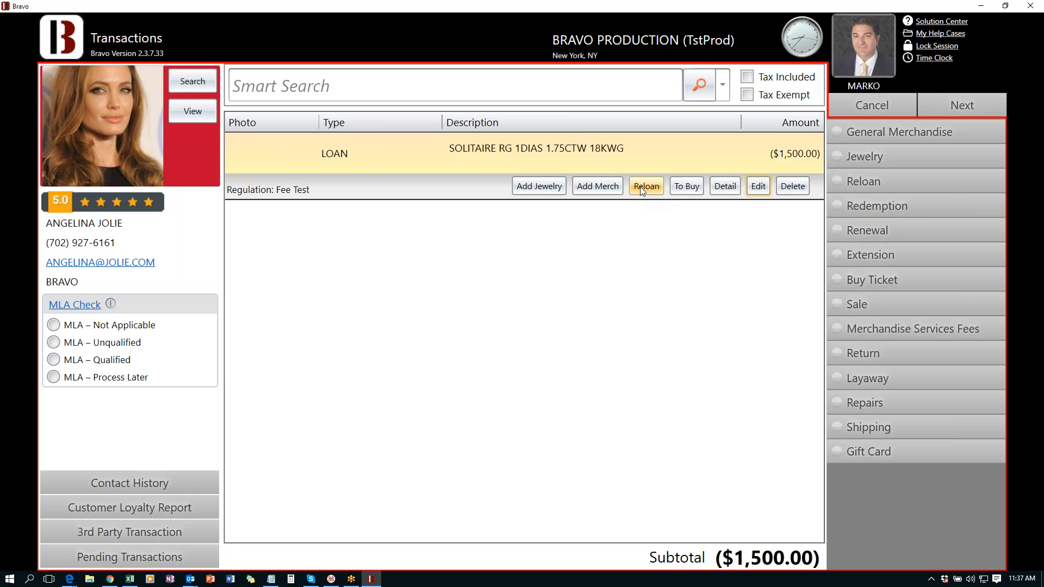
# - Switch the item to a buy and back to a loan, then try finishing, triggering the MLA result requirement
pyautogui.click(684, 191)
pyautogui.click(684, 190)
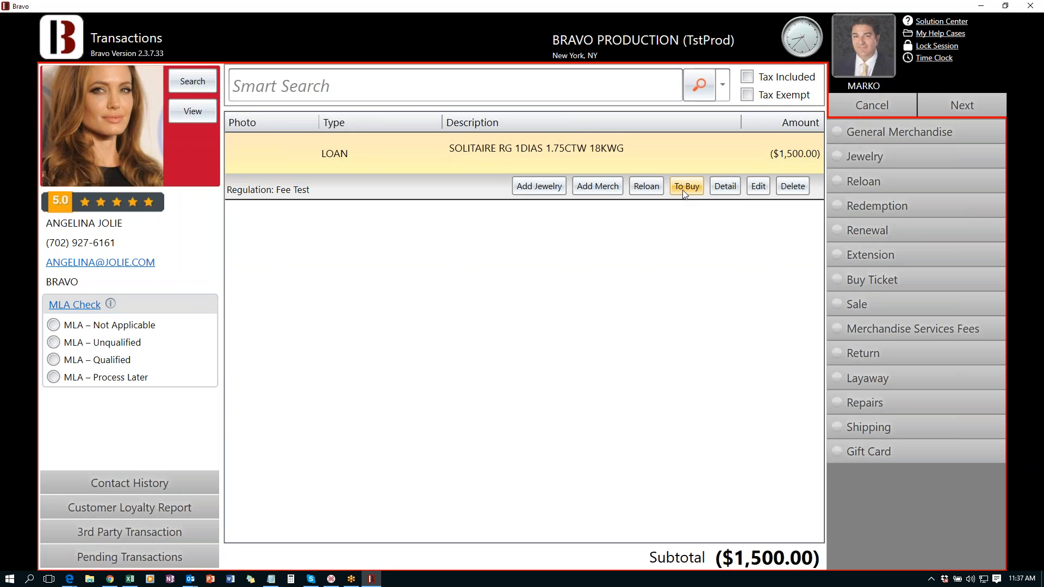
pyautogui.click(964, 110)
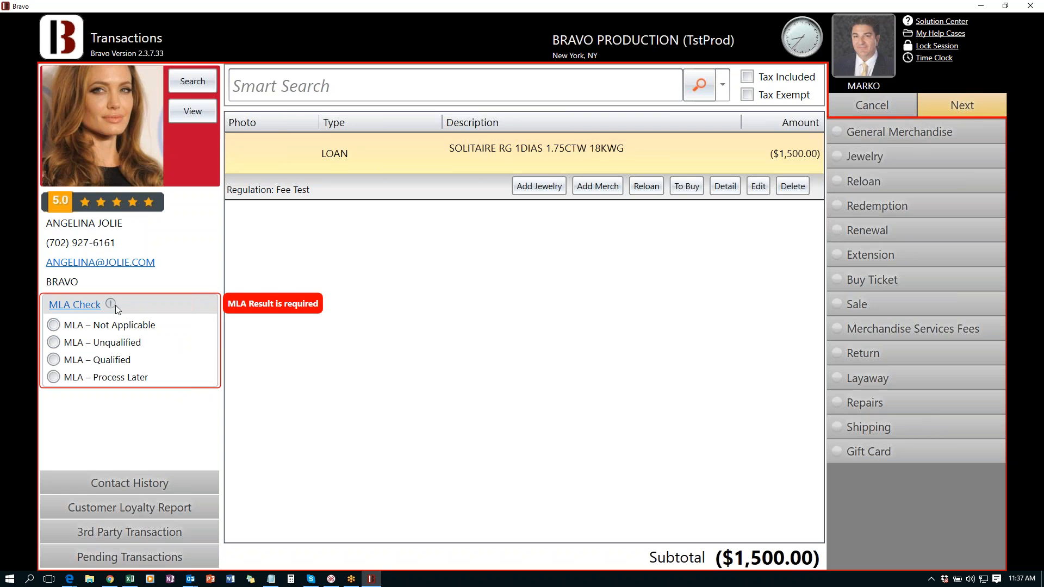
pyautogui.moveTo(116, 304)
# - Launch the MLA check in Edge, open the Single Record Request form, then return to Bravo
pyautogui.click(73, 306)
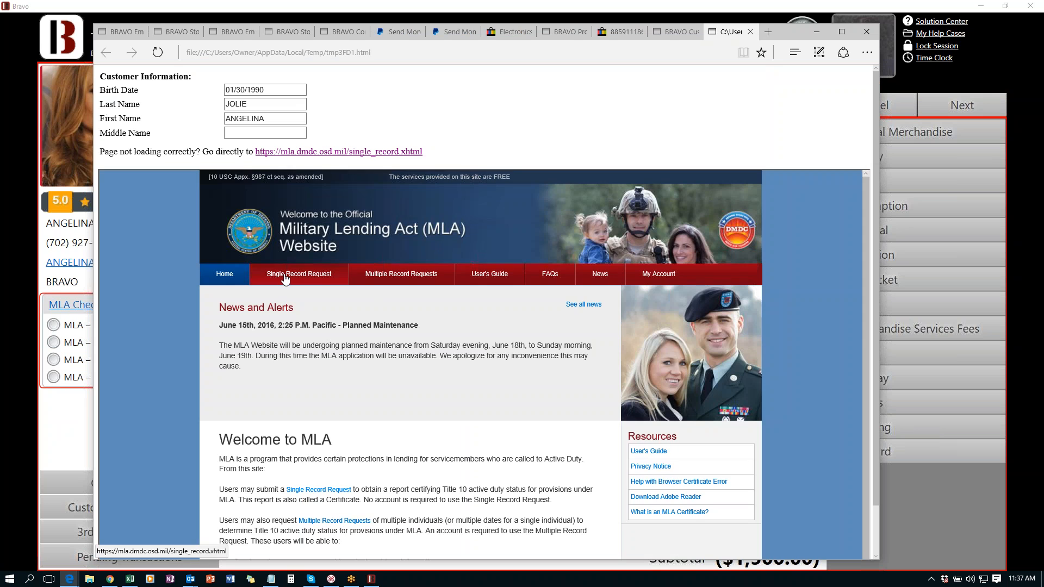
pyautogui.click(285, 275)
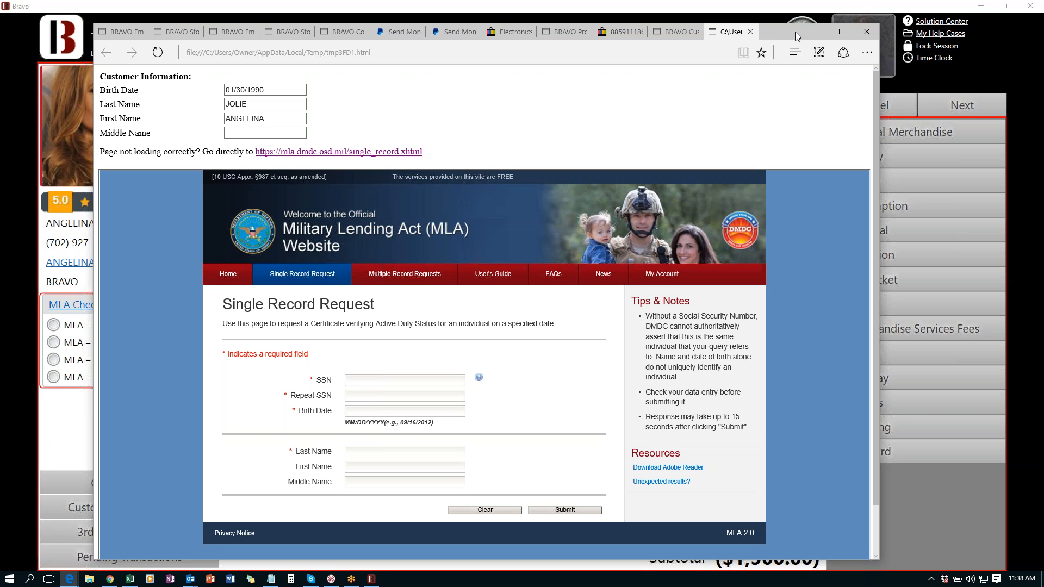
pyautogui.moveTo(794, 31); pyautogui.dragTo(785, 53)
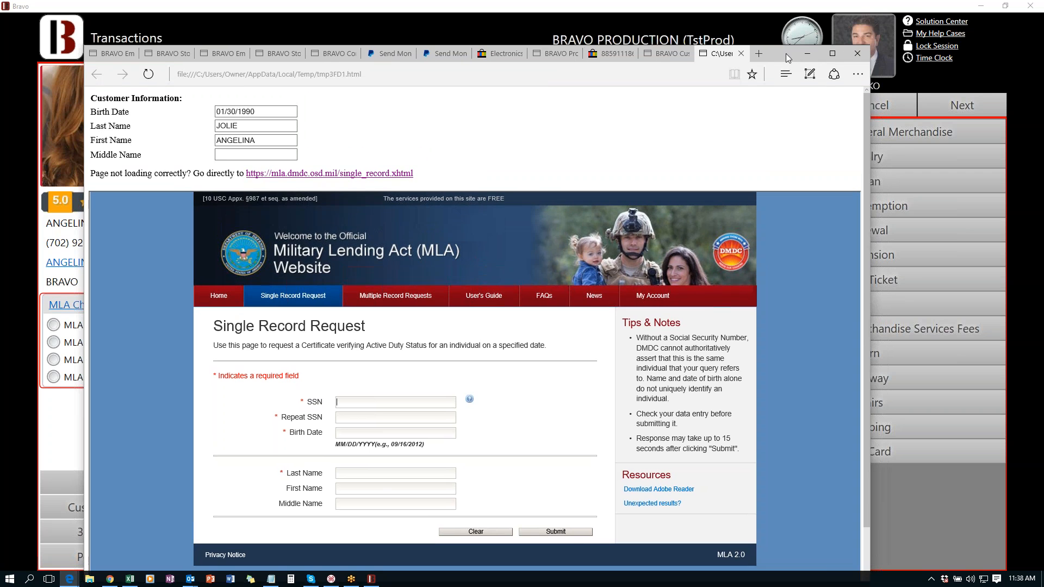
pyautogui.click(675, 5)
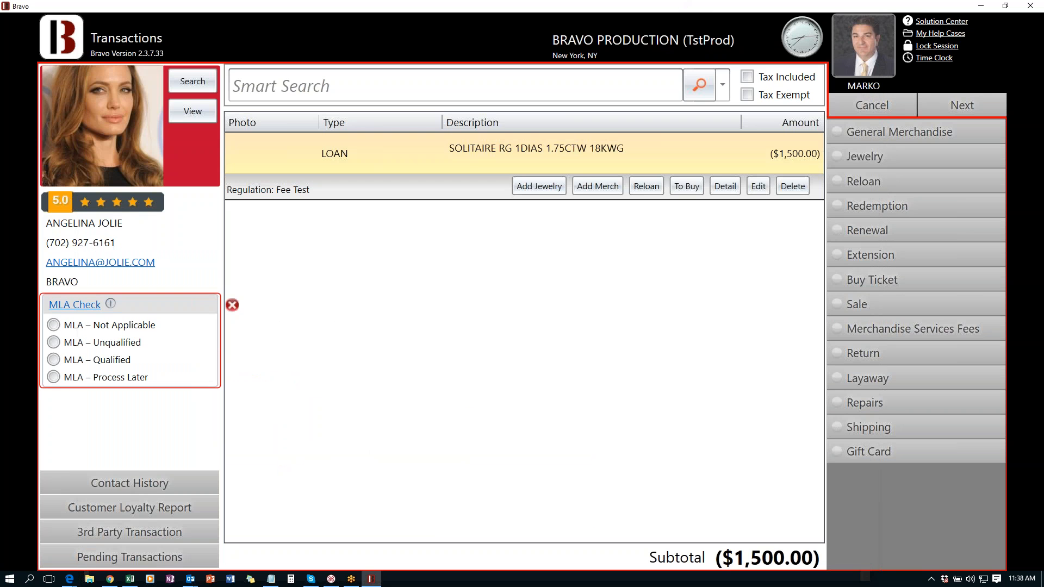
# - Mark the customer as MLA Not Applicable and start adding a General Merchandise item
pyautogui.click(53, 326)
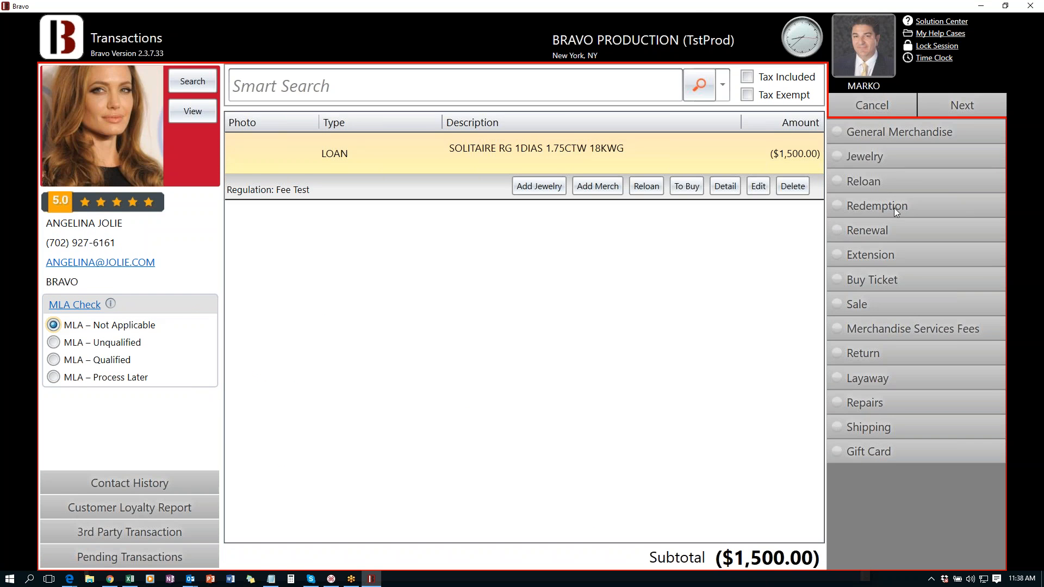
pyautogui.click(839, 132)
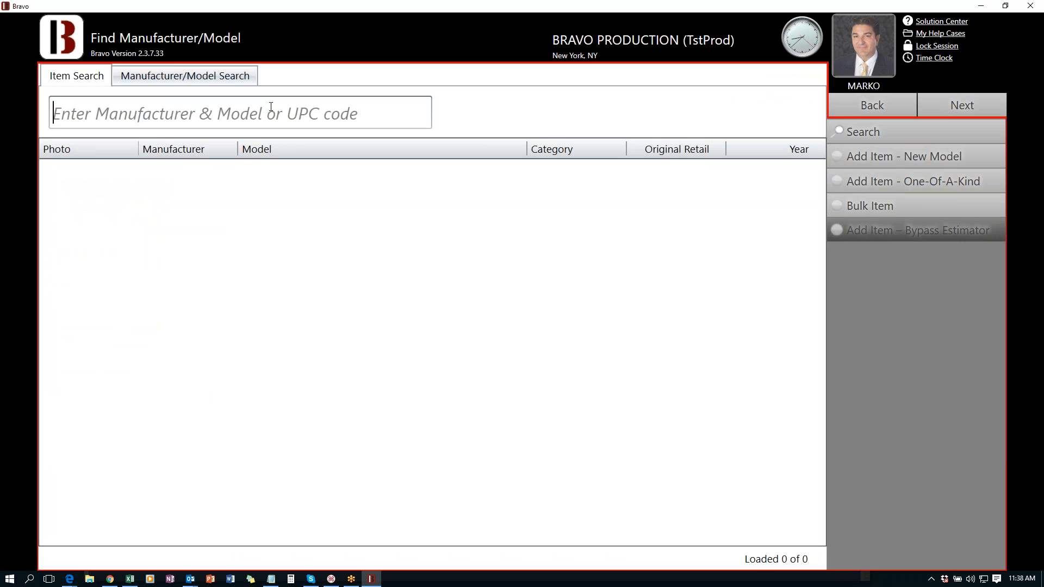
# - Search APPLE, select the APPLE IPAD MINI MD531LL/A, and review its $75.00 pawn and $188.00 BI price
pyautogui.click(271, 107)
pyautogui.write('APPLI')
pyautogui.press('BackSpace')
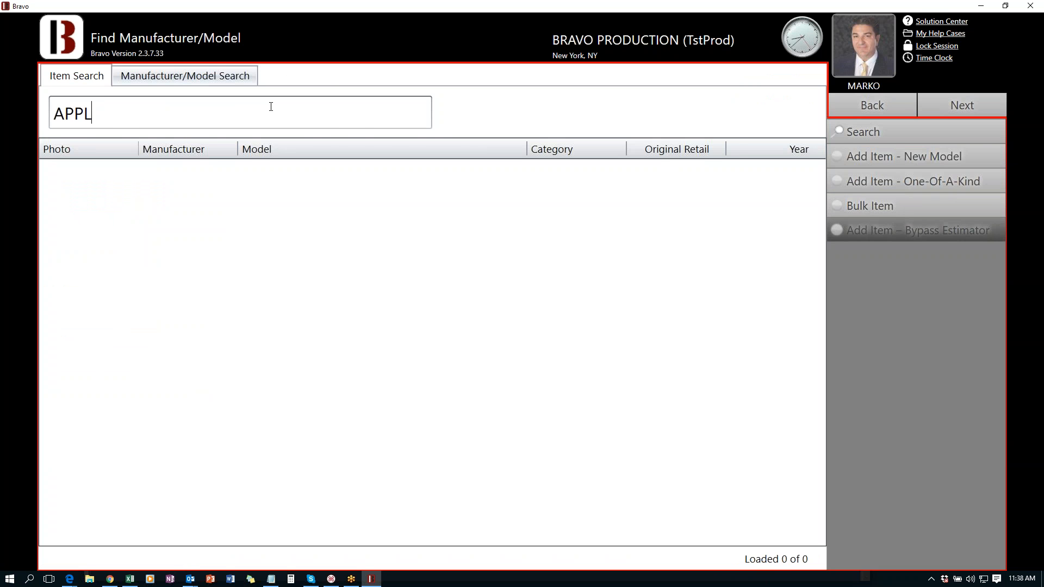
pyautogui.write('E')
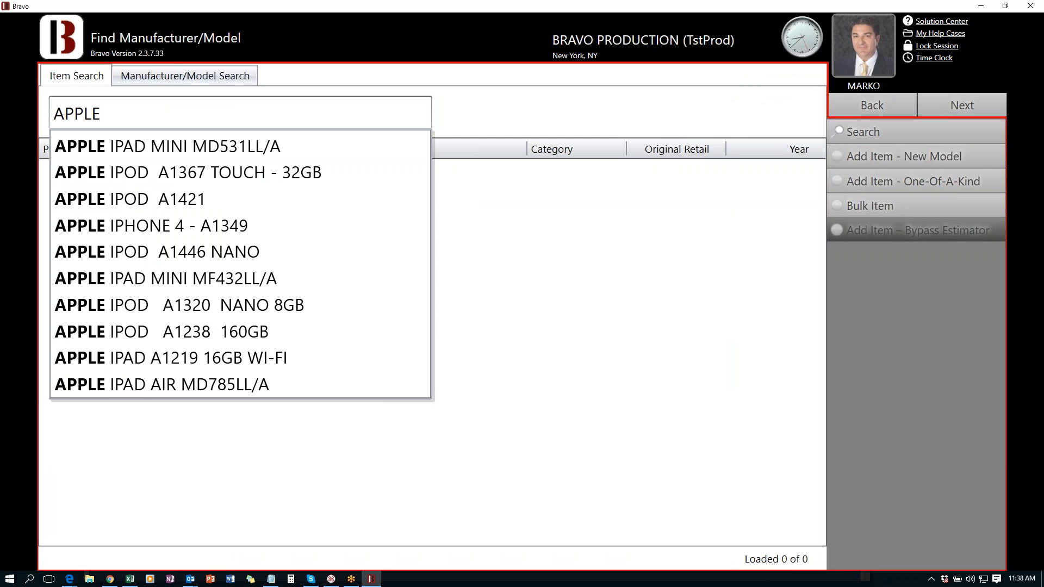
pyautogui.click(173, 147)
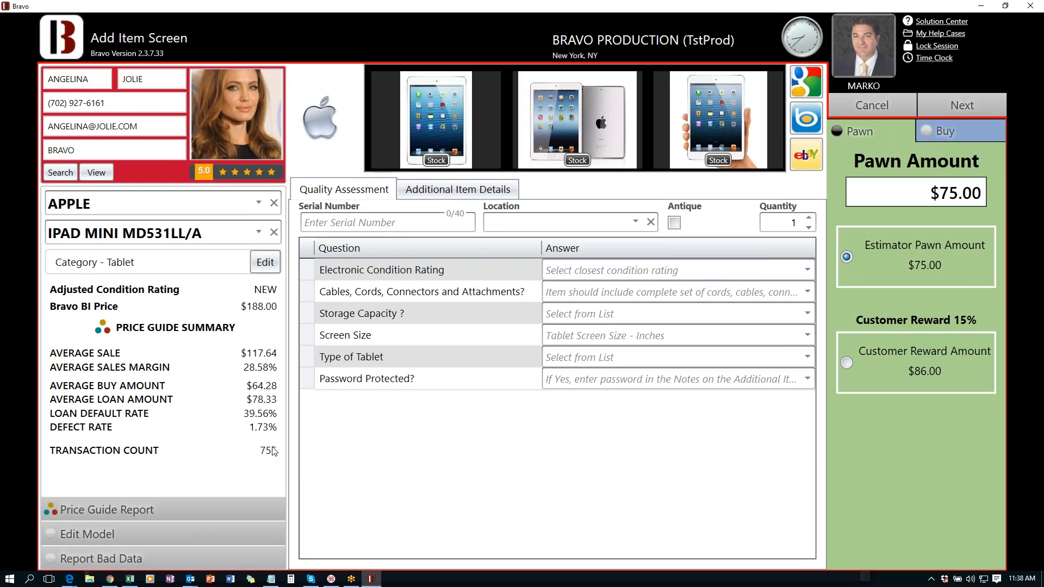
pyautogui.moveTo(275, 393)
pyautogui.moveTo(263, 372)
pyautogui.moveTo(264, 411)
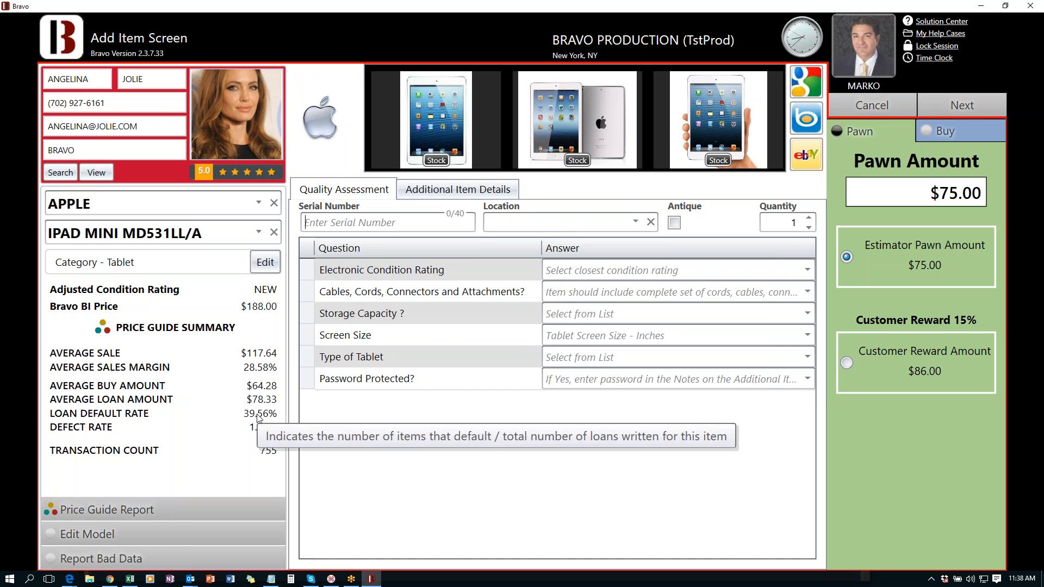
pyautogui.click(135, 515)
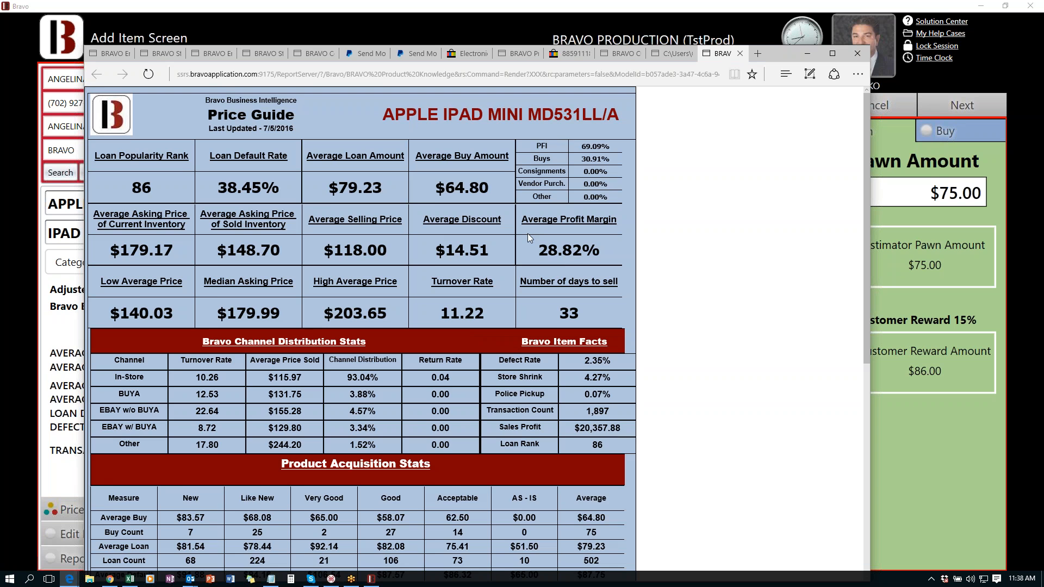
pyautogui.scroll(-1, 528, 234)
pyautogui.doubleClick(486, 258)
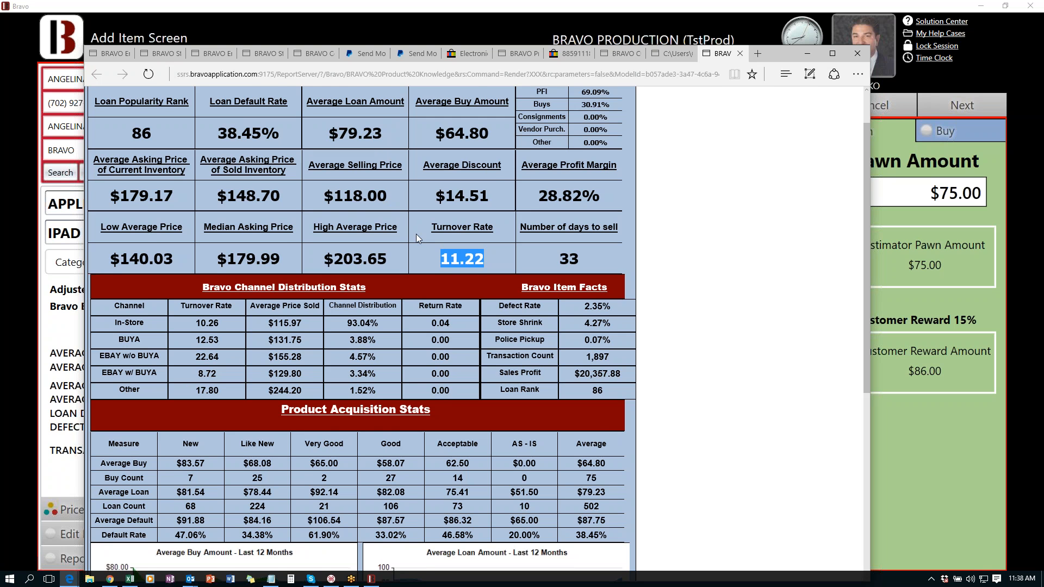
pyautogui.scroll(-1, 416, 234)
pyautogui.scroll(-3, 330, 318)
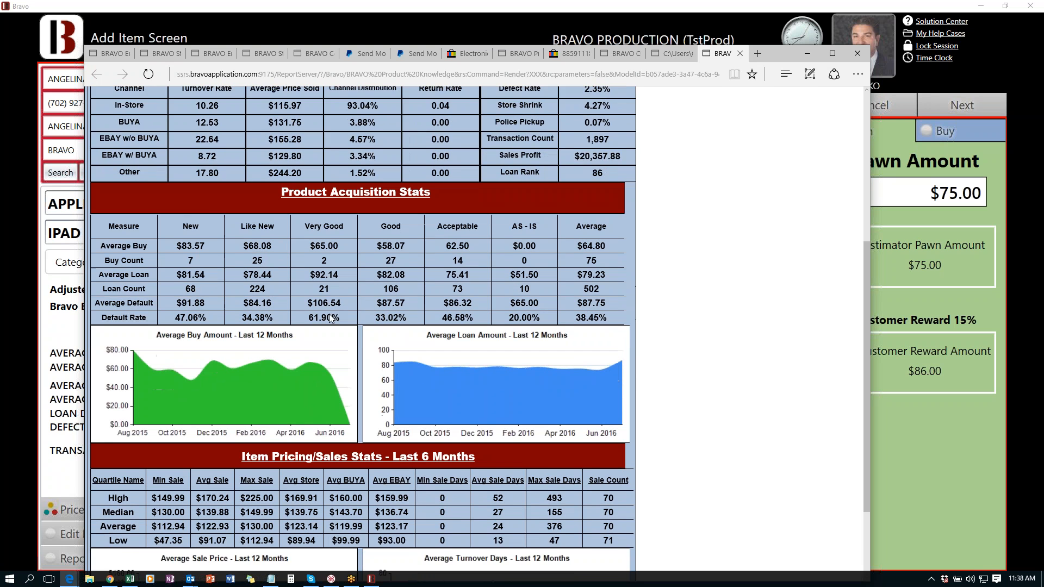
pyautogui.scroll(-1, 330, 318)
pyautogui.scroll(2, 125, 124)
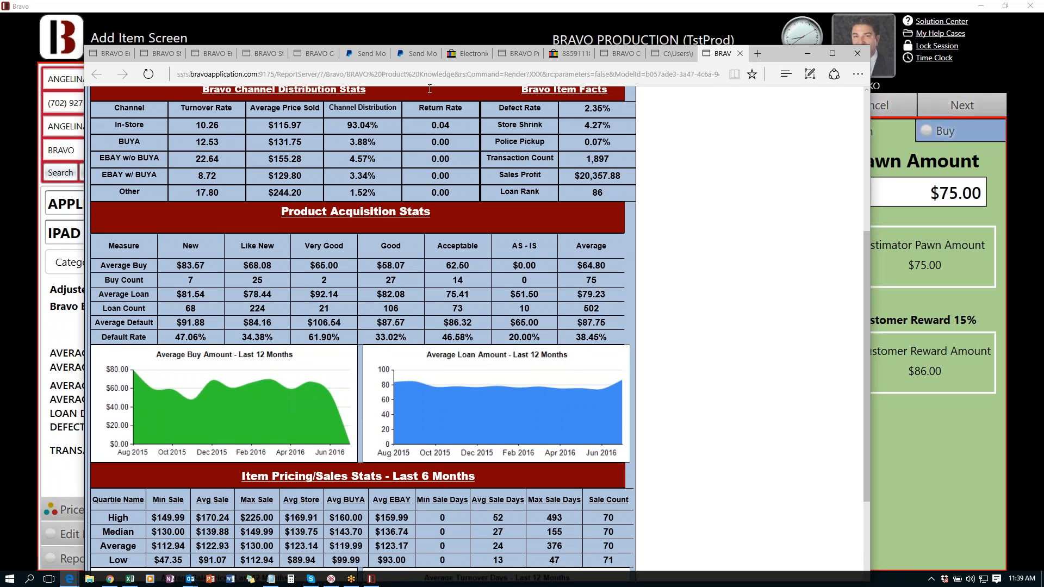
pyautogui.click(466, 14)
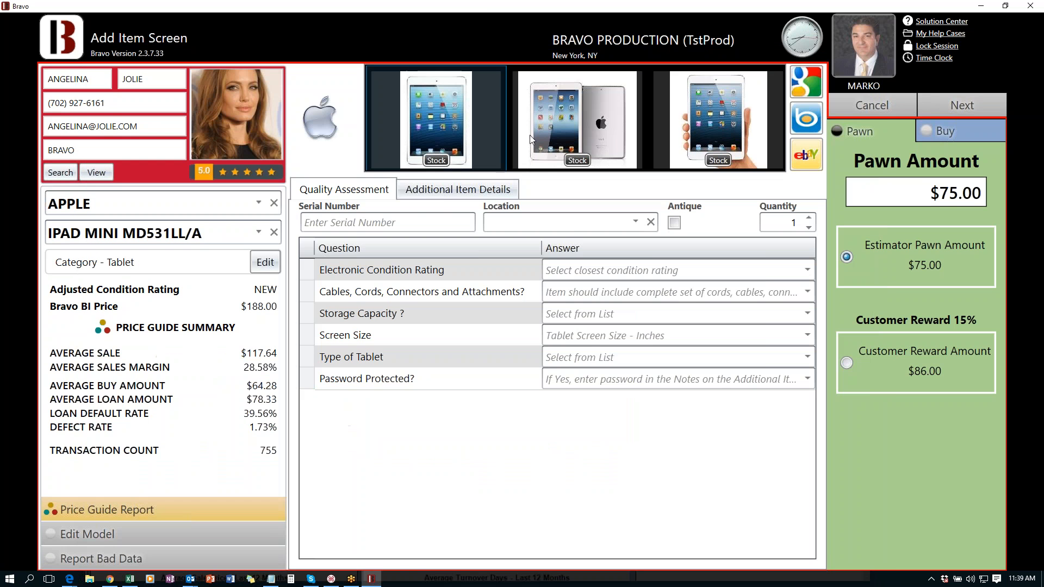
# - Enter serial number EA46WE5Y, set location A14 MEDIA, and select the $75.00 pawn amount
pyautogui.click(438, 221)
pyautogui.write('EA46WE5Y')
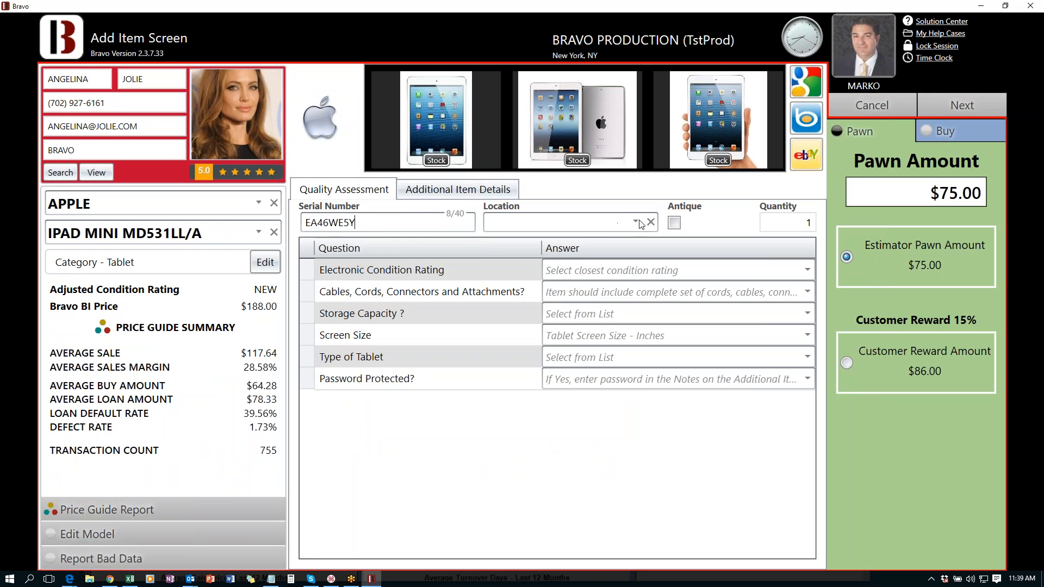
pyautogui.click(636, 223)
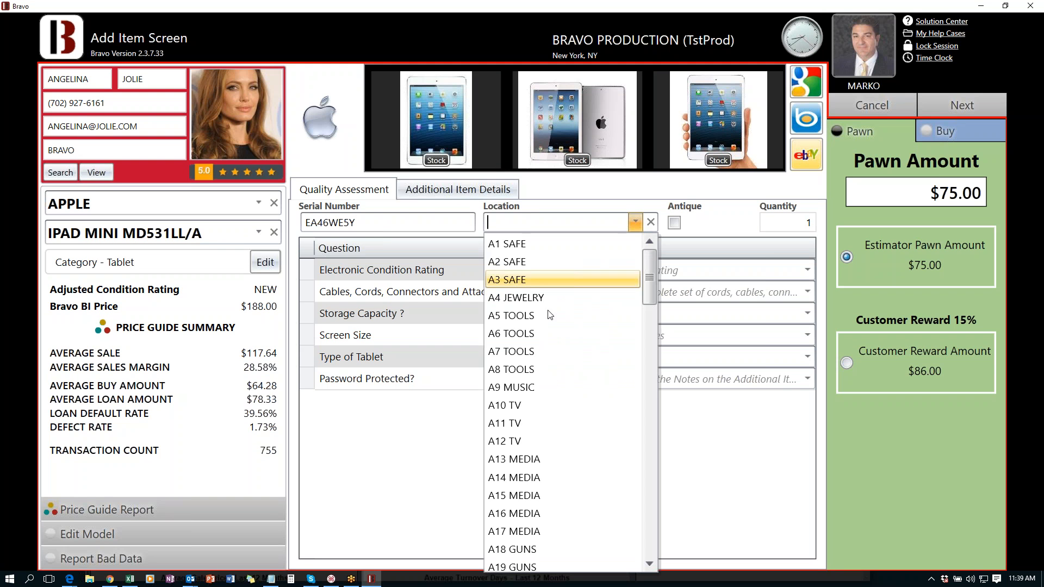
pyautogui.click(518, 477)
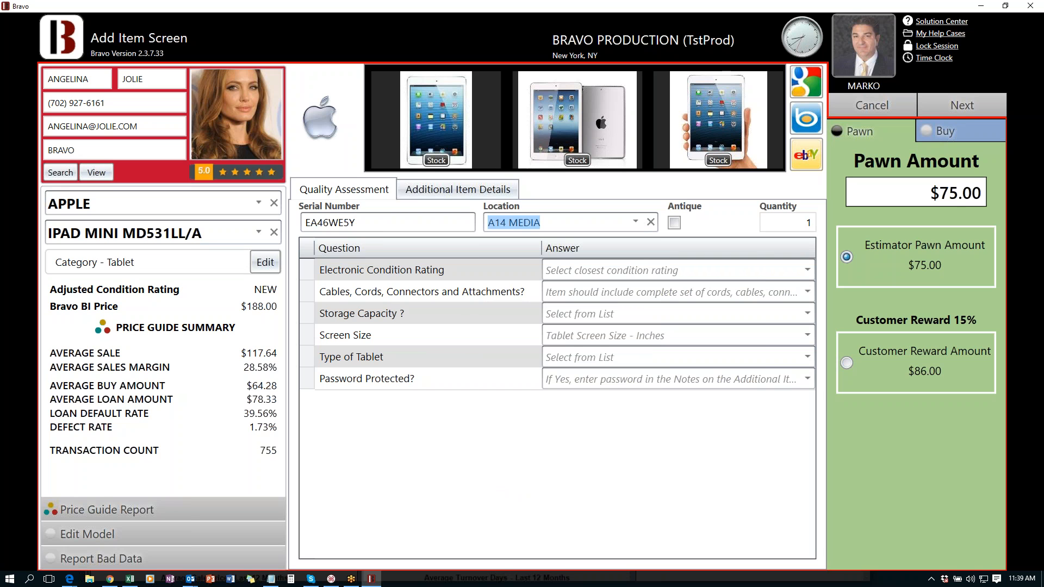
pyautogui.moveTo(930, 193); pyautogui.dragTo(981, 192)
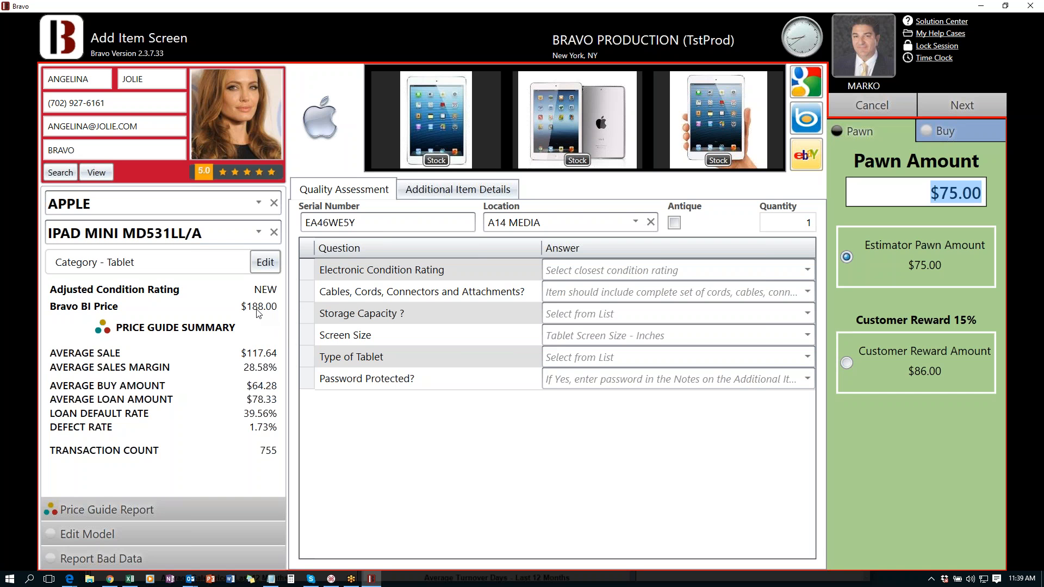
pyautogui.moveTo(931, 192); pyautogui.dragTo(981, 183)
pyautogui.click(687, 268)
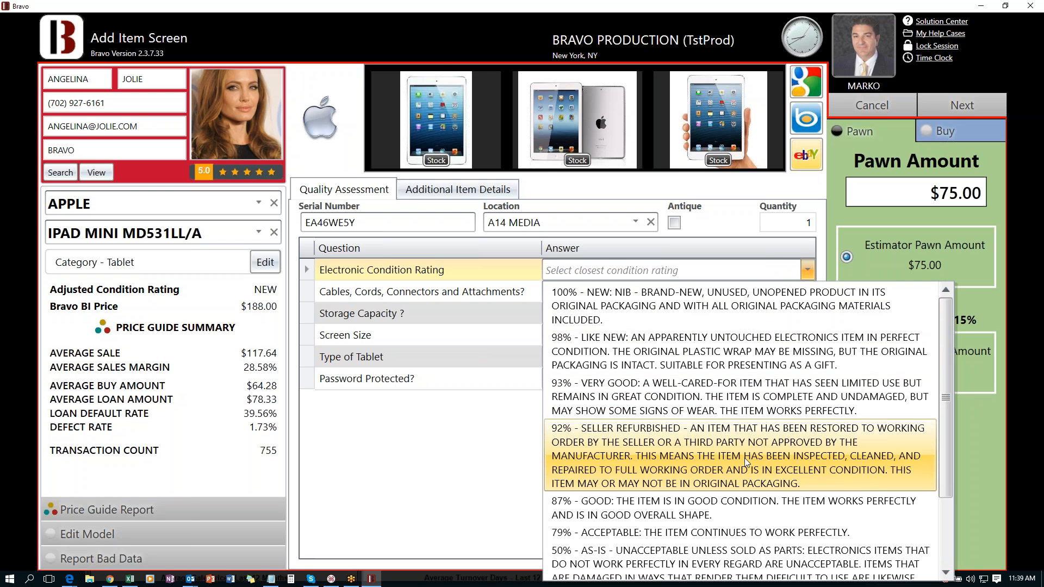
# - Rate the iPad's condition 93% VERY GOOD with only primary cords included (89%)
pyautogui.click(669, 388)
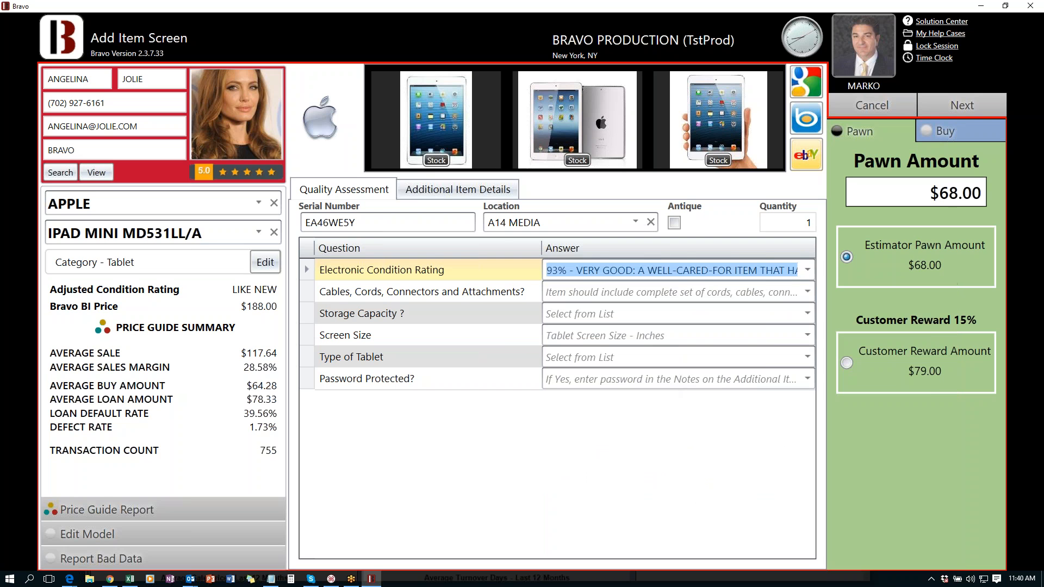
pyautogui.click(728, 293)
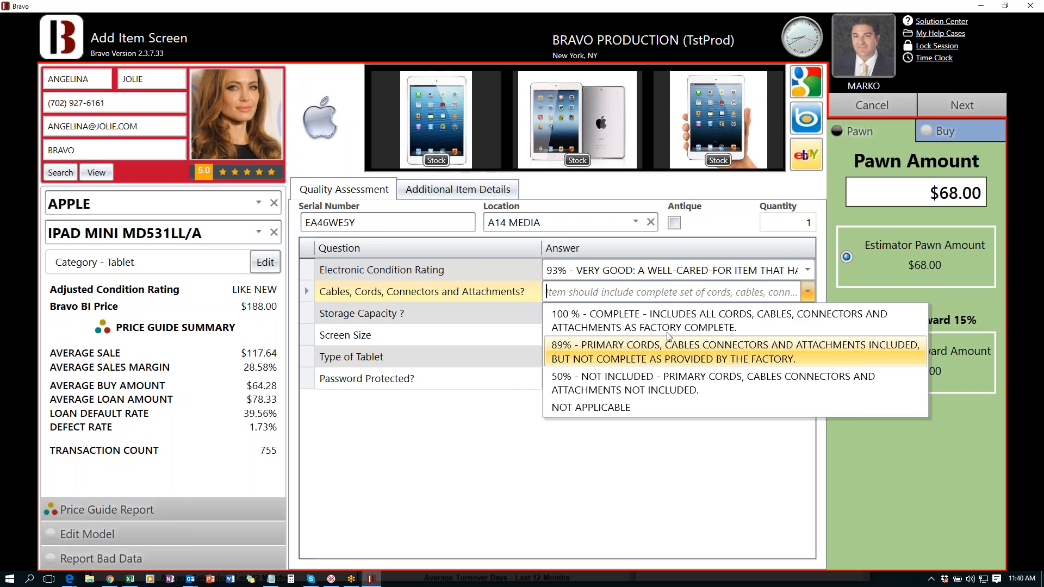
pyautogui.click(641, 358)
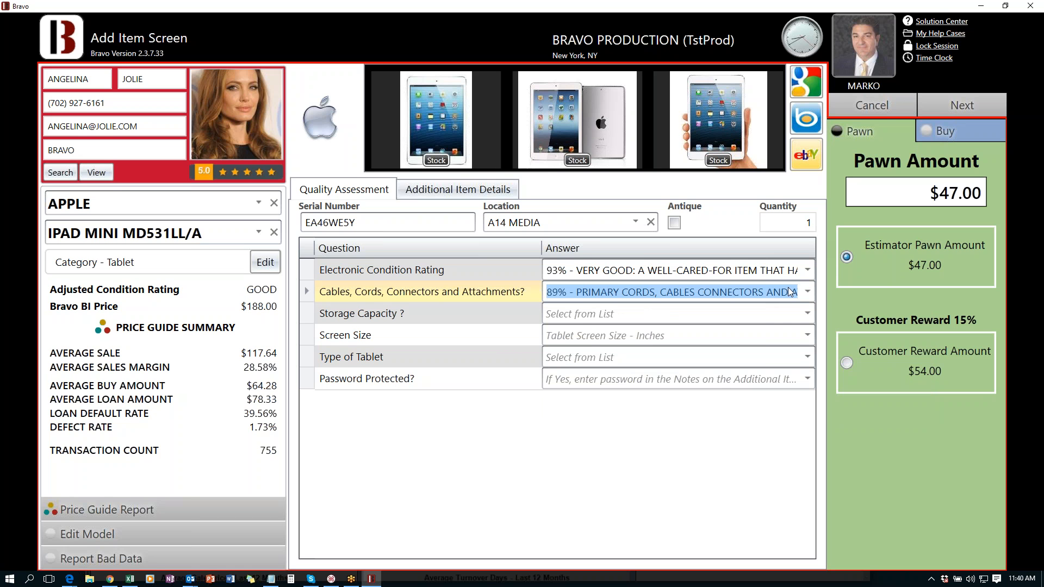
pyautogui.click(808, 292)
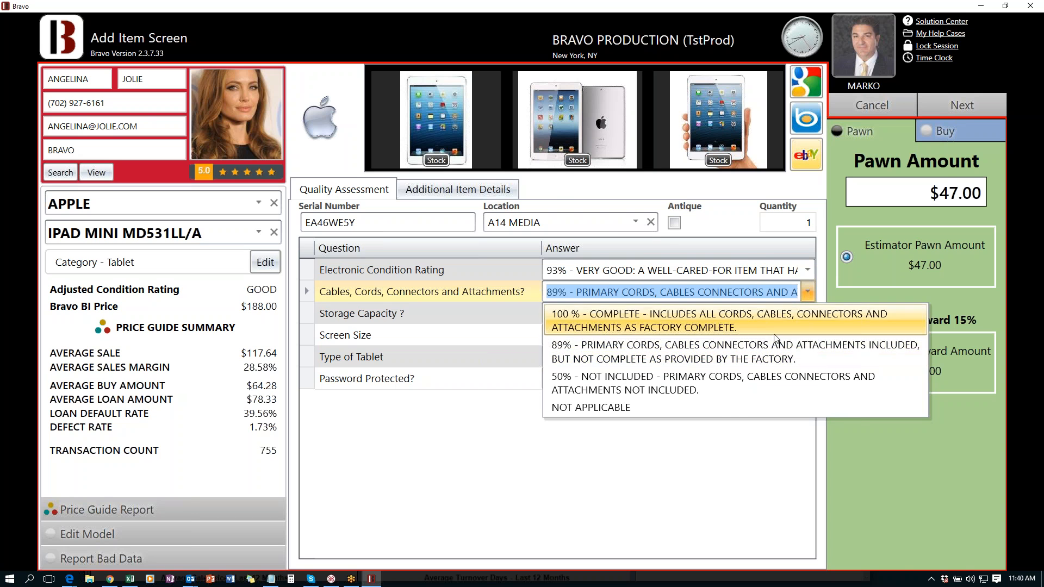
pyautogui.click(751, 354)
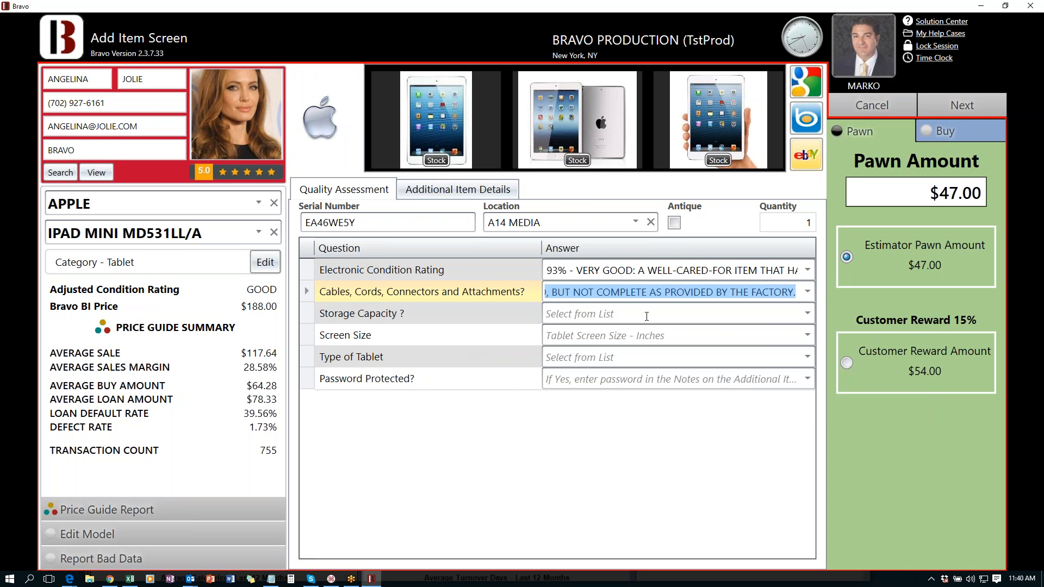
# - Answer storage 64 GB, screen size 7", type TABLET, and password protected
pyautogui.click(649, 317)
pyautogui.scroll(-1, 598, 190)
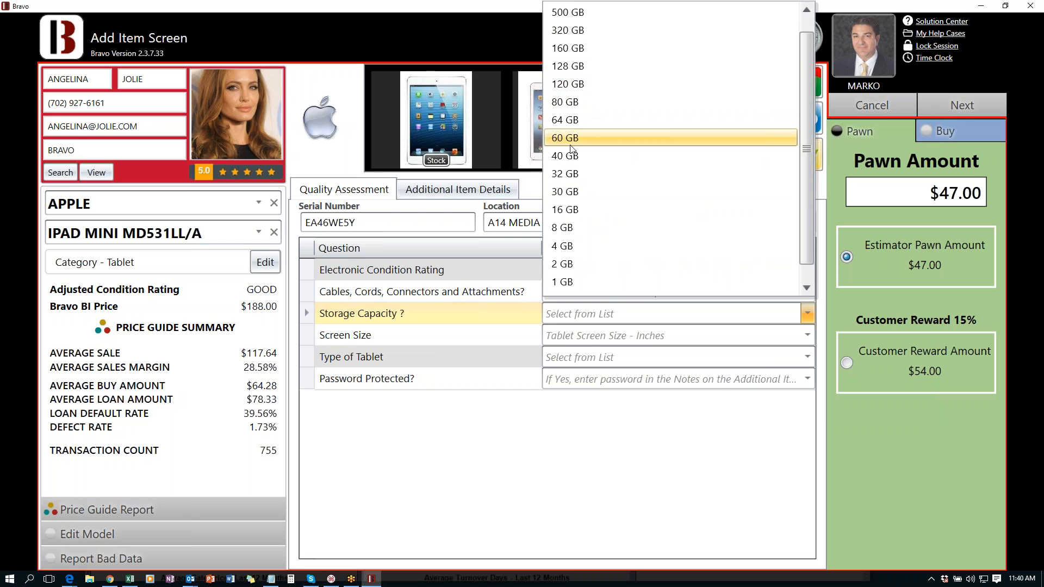
pyautogui.click(571, 121)
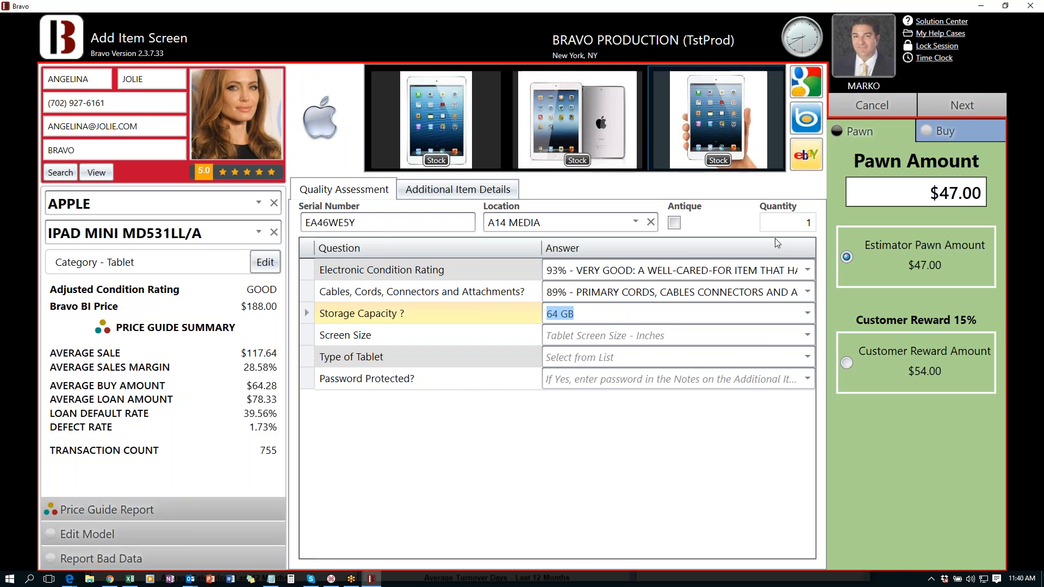
pyautogui.click(754, 340)
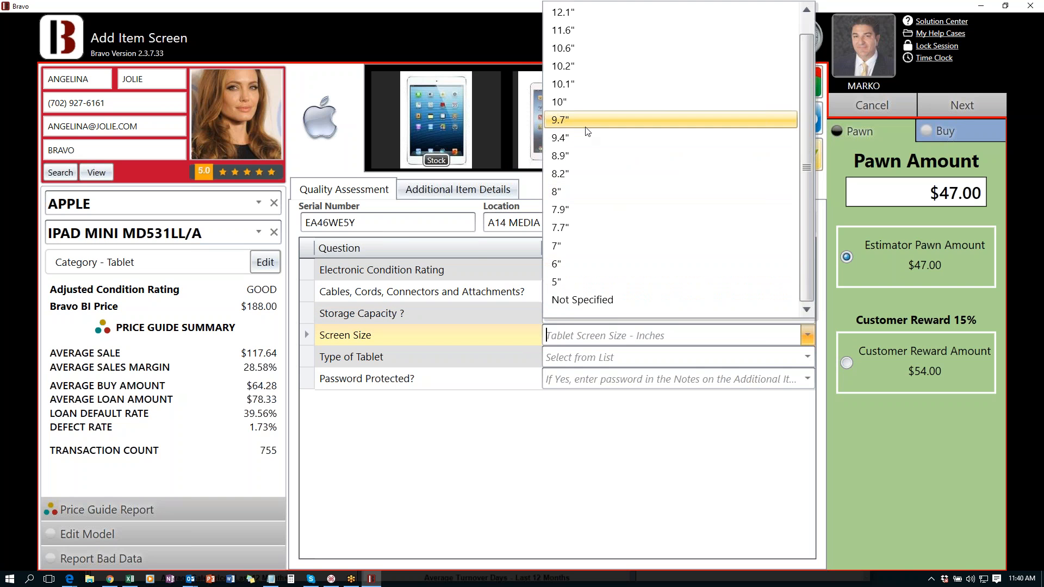
pyautogui.click(565, 246)
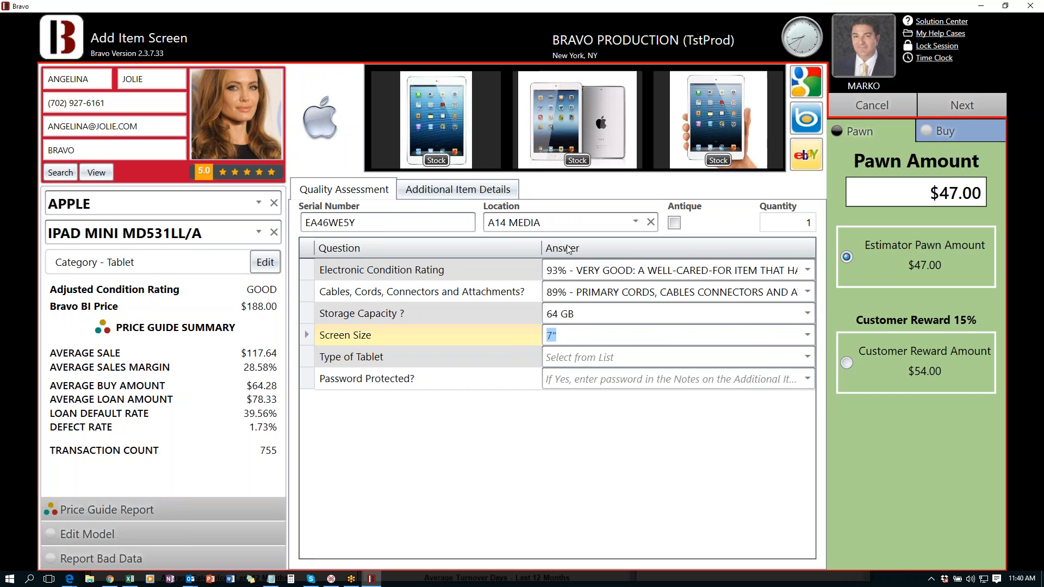
pyautogui.click(775, 363)
pyautogui.click(604, 376)
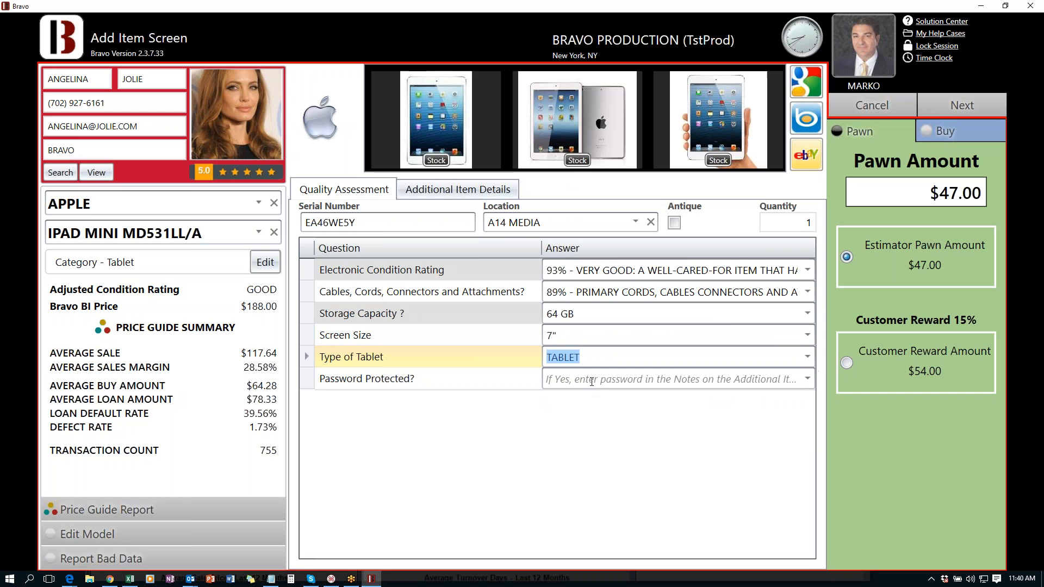
pyautogui.click(612, 385)
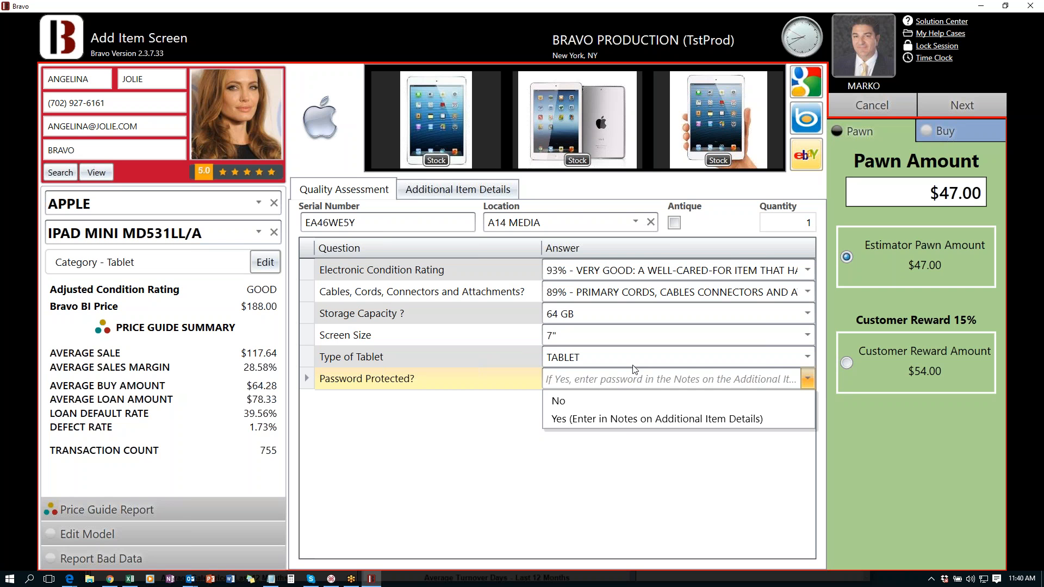
pyautogui.click(608, 420)
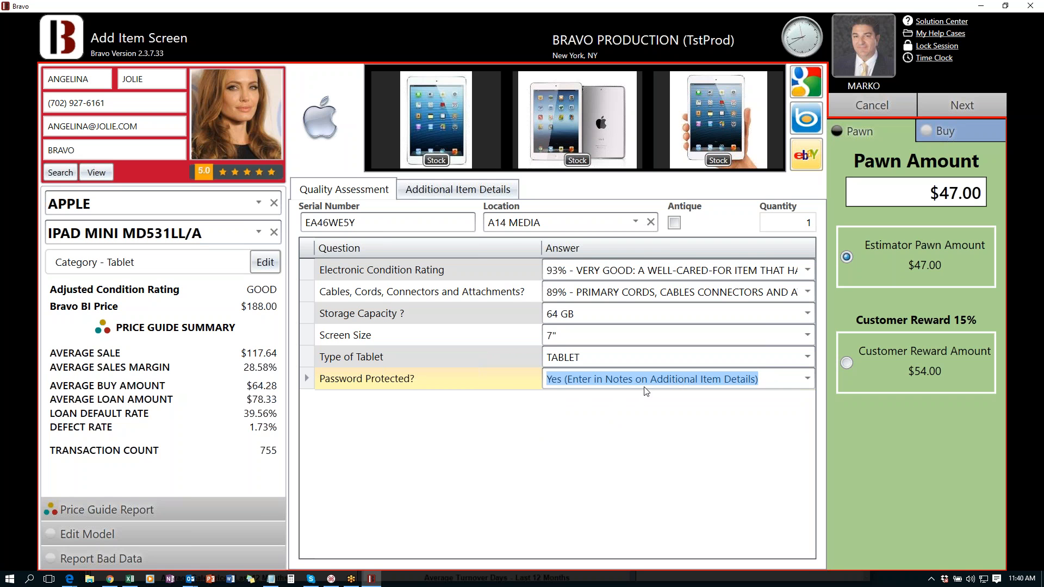
# - Record the device password in Additional Item Details notes, then return to Quality Assessment
pyautogui.click(461, 187)
pyautogui.click(391, 330)
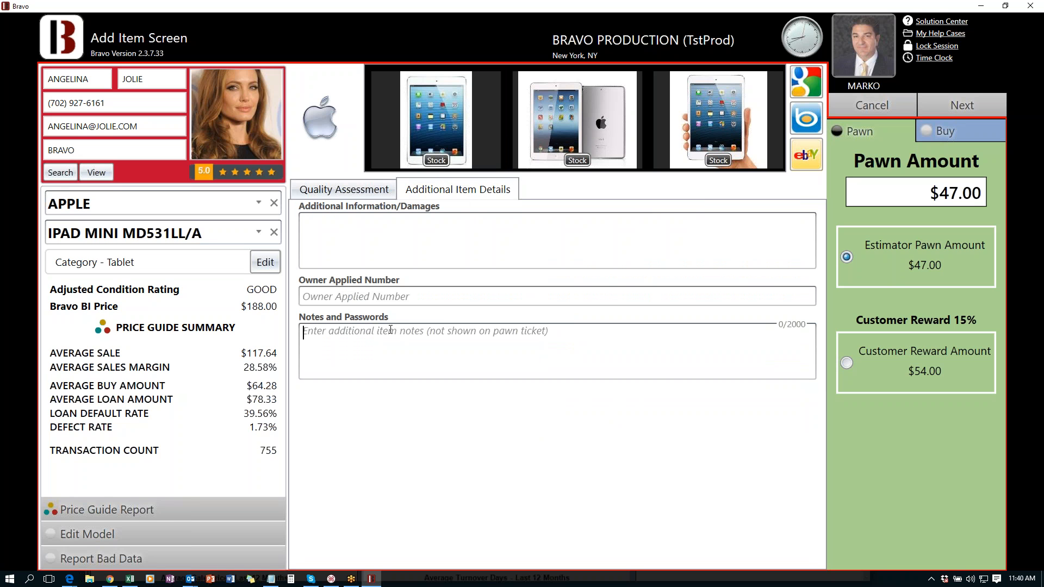
pyautogui.write('Passwor')
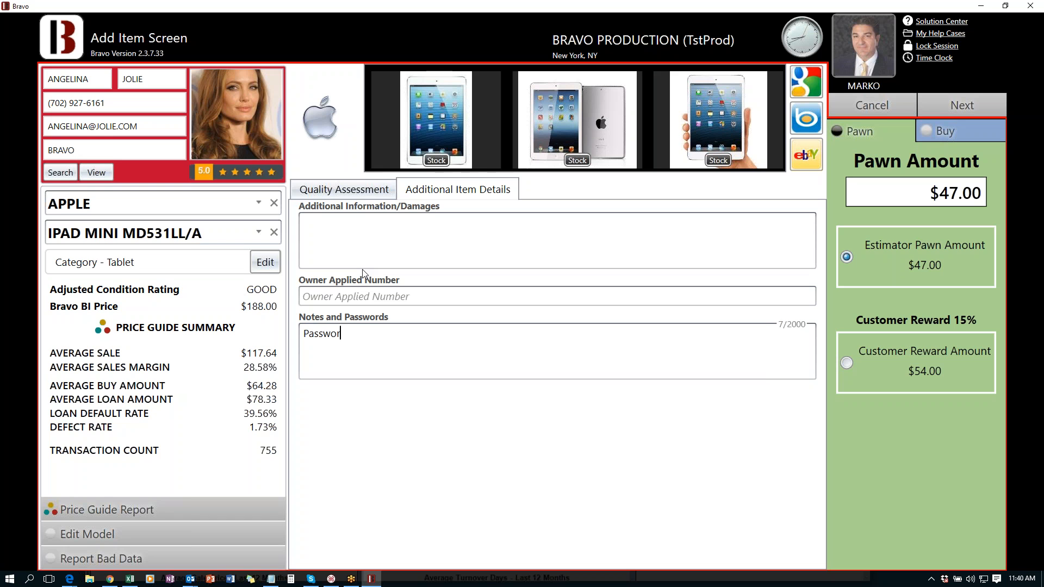
pyautogui.write('d 12354')
pyautogui.click(338, 188)
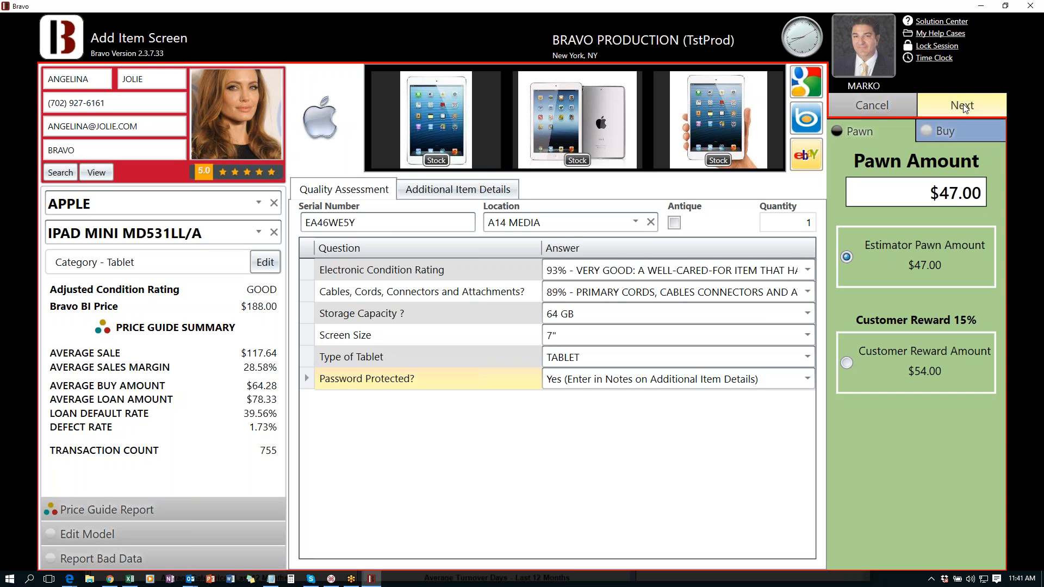
# - Add the iPad as a $47.00 loan, then search DEWALT DC and pick the DC825 model
pyautogui.click(962, 106)
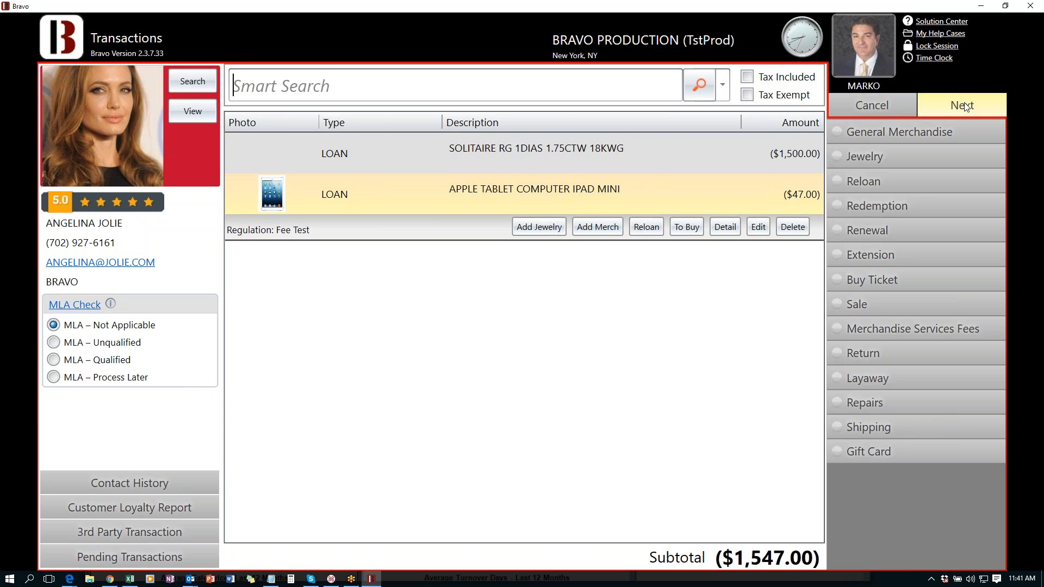
pyautogui.write('DEWAL')
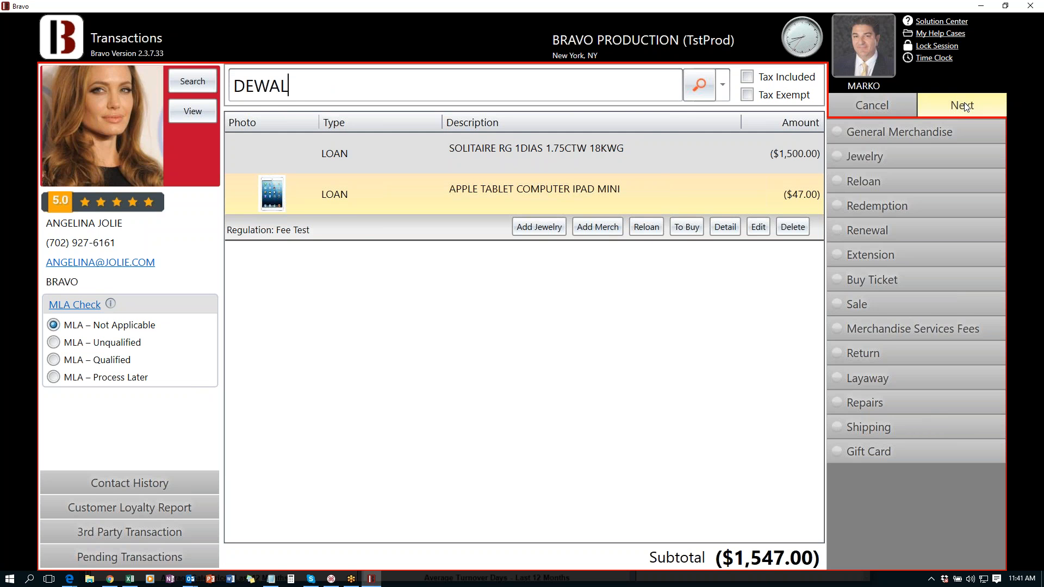
pyautogui.write('T DW')
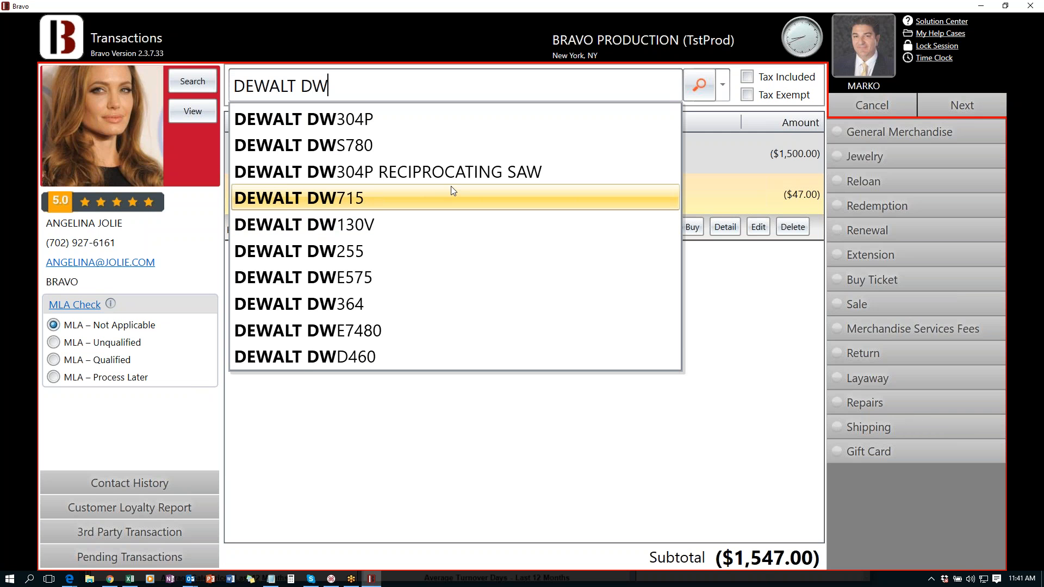
pyautogui.press('BackSpace')
pyautogui.write('C')
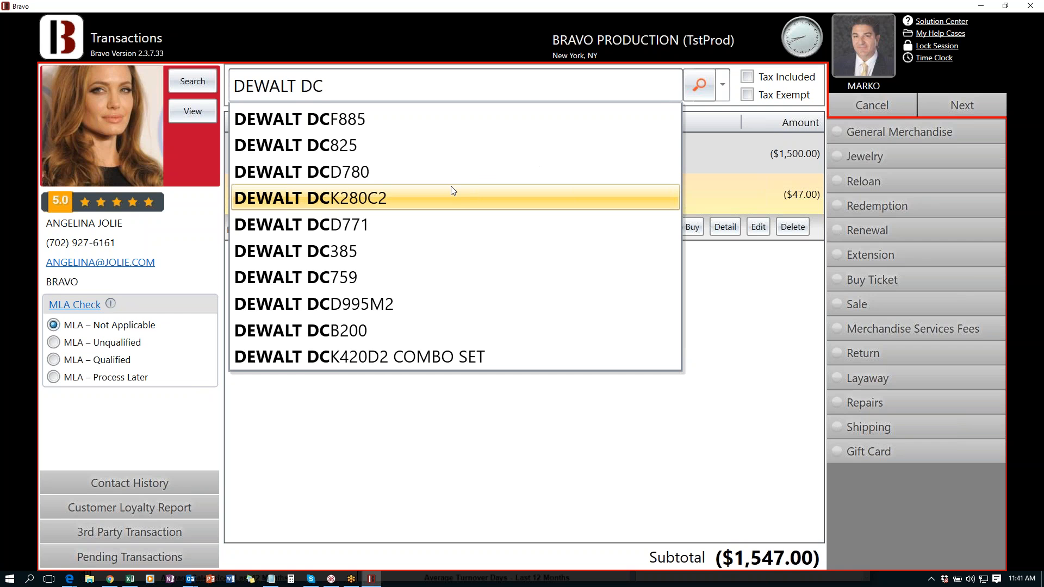
pyautogui.click(338, 149)
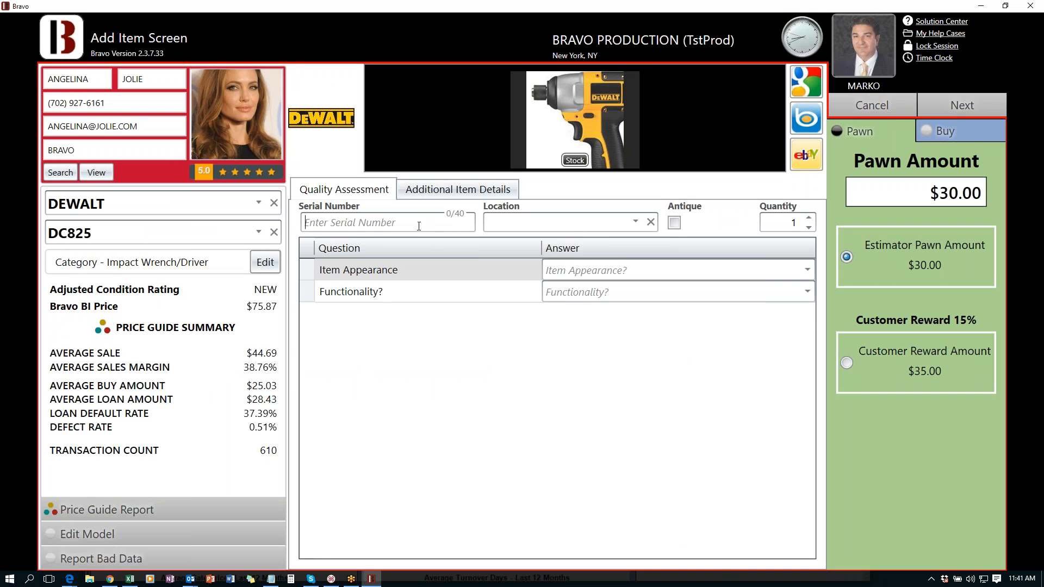
pyautogui.write('425674568645')
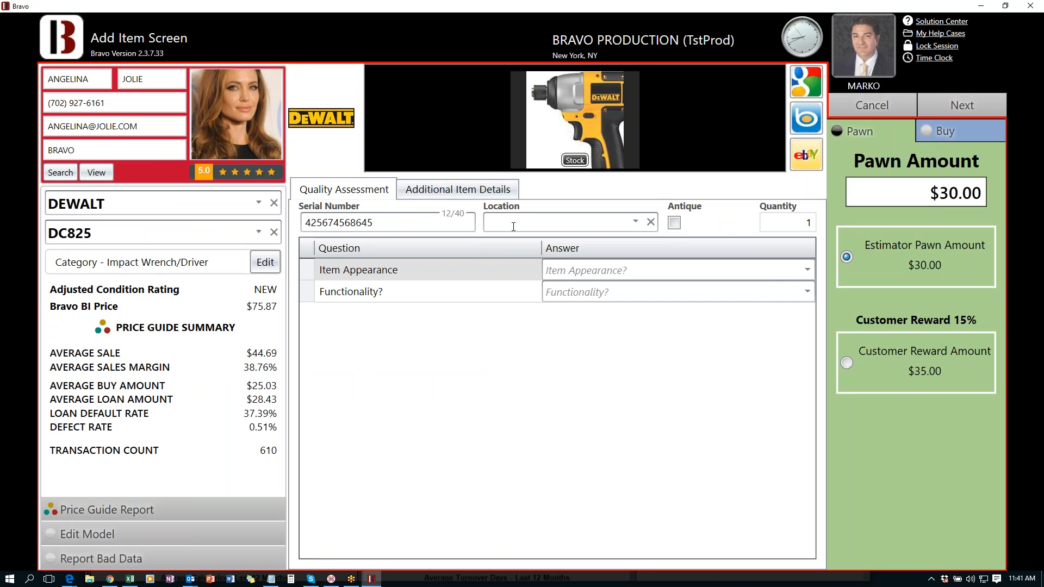
pyautogui.click(635, 222)
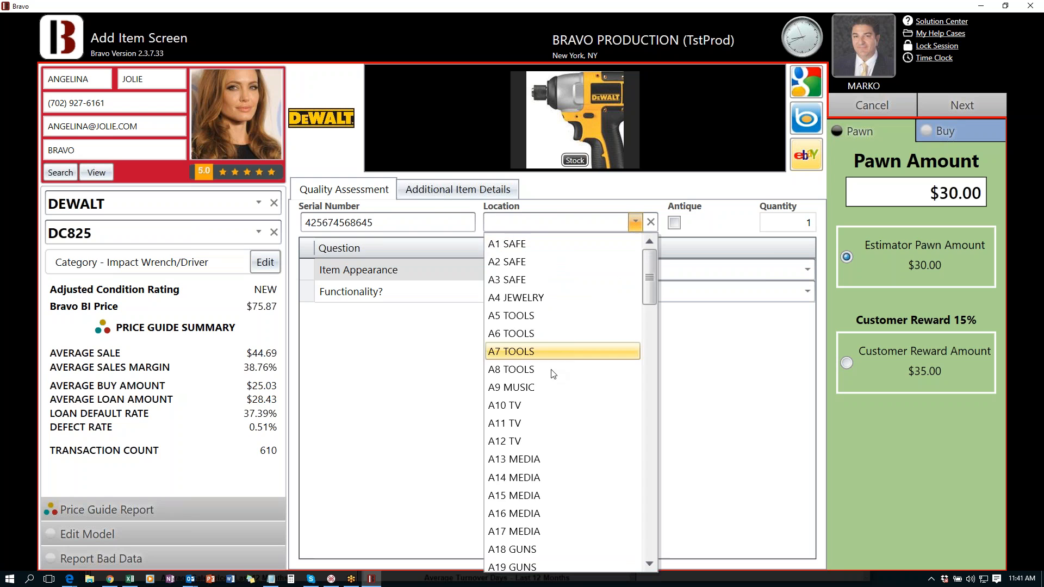
pyautogui.click(552, 371)
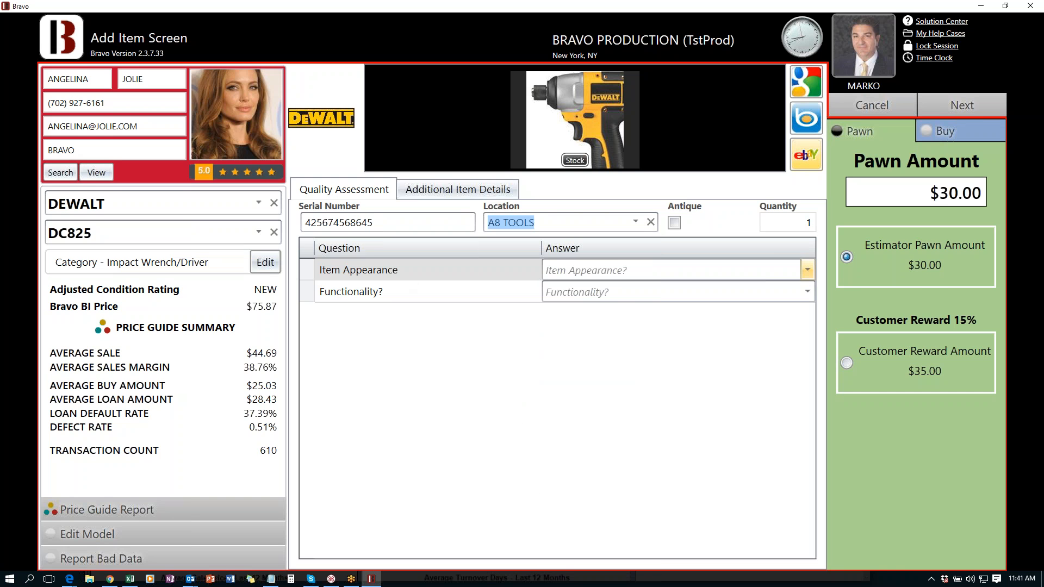
pyautogui.click(807, 270)
pyautogui.click(674, 324)
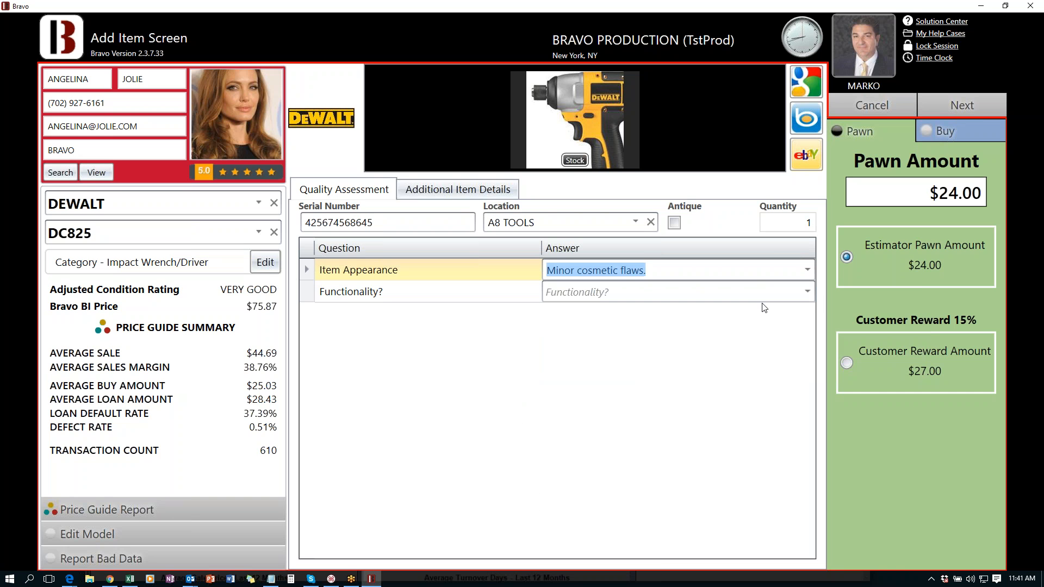
pyautogui.click(729, 292)
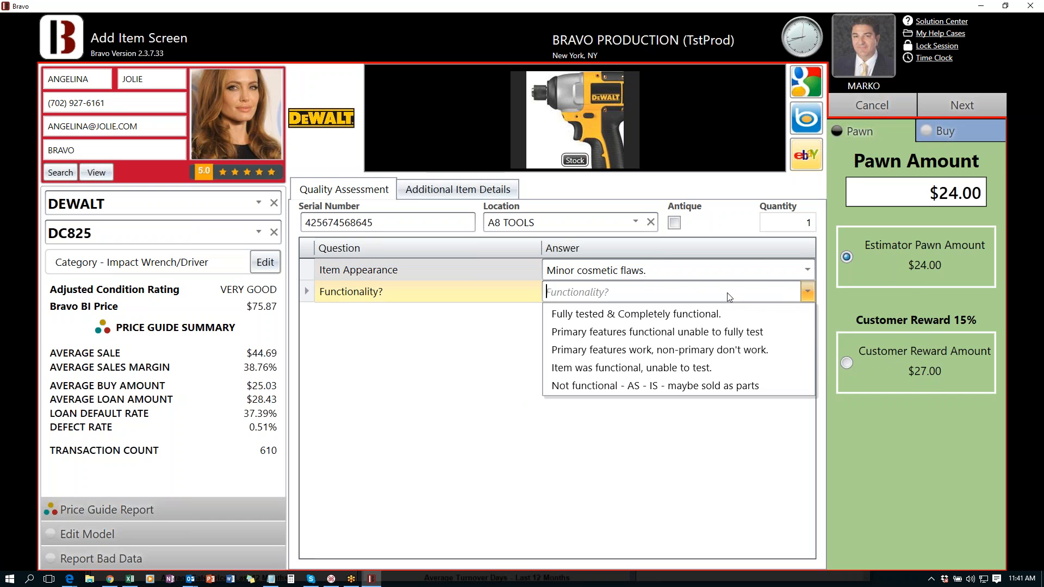
pyautogui.click(612, 331)
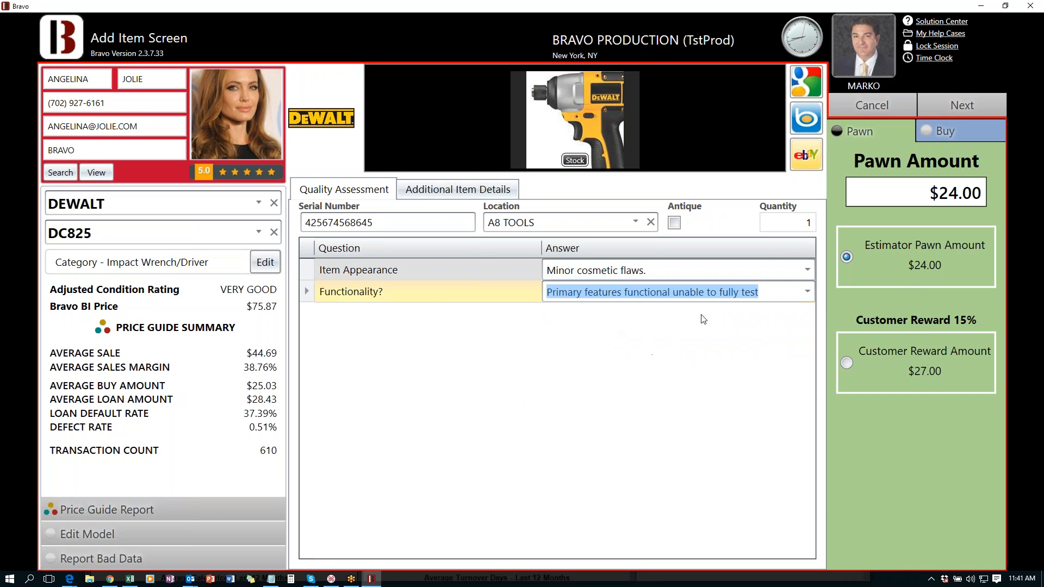
pyautogui.click(941, 108)
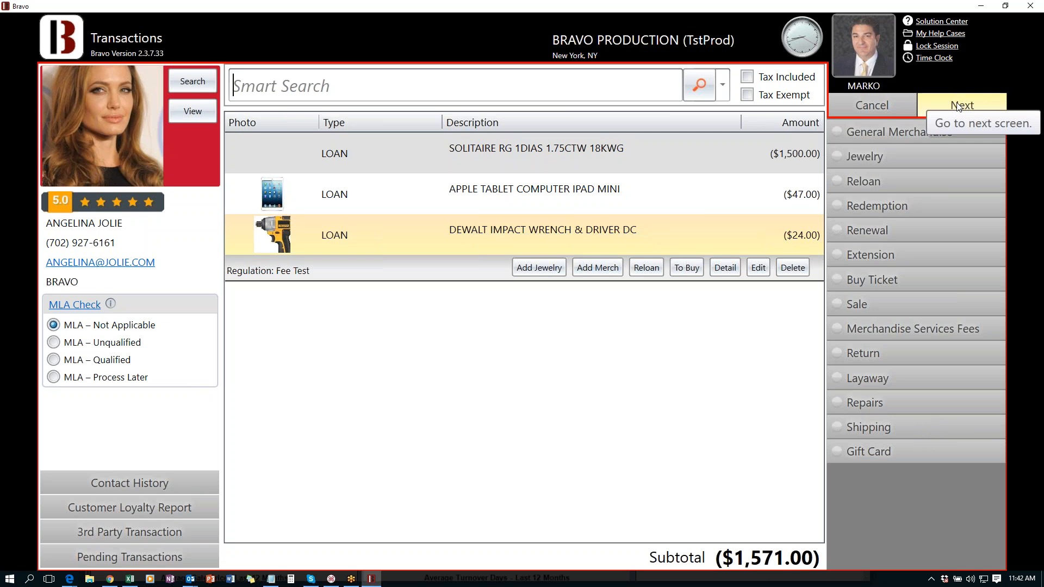
# - Save the ($1,571.00) cash payout on the Tender Screen and choose mobile manager approval
pyautogui.click(958, 106)
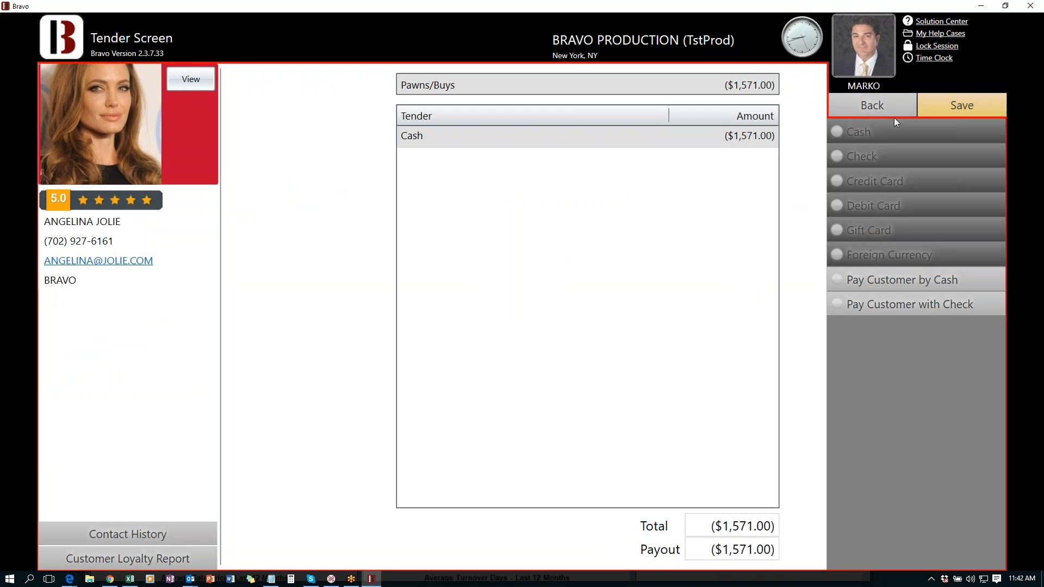
pyautogui.click(980, 103)
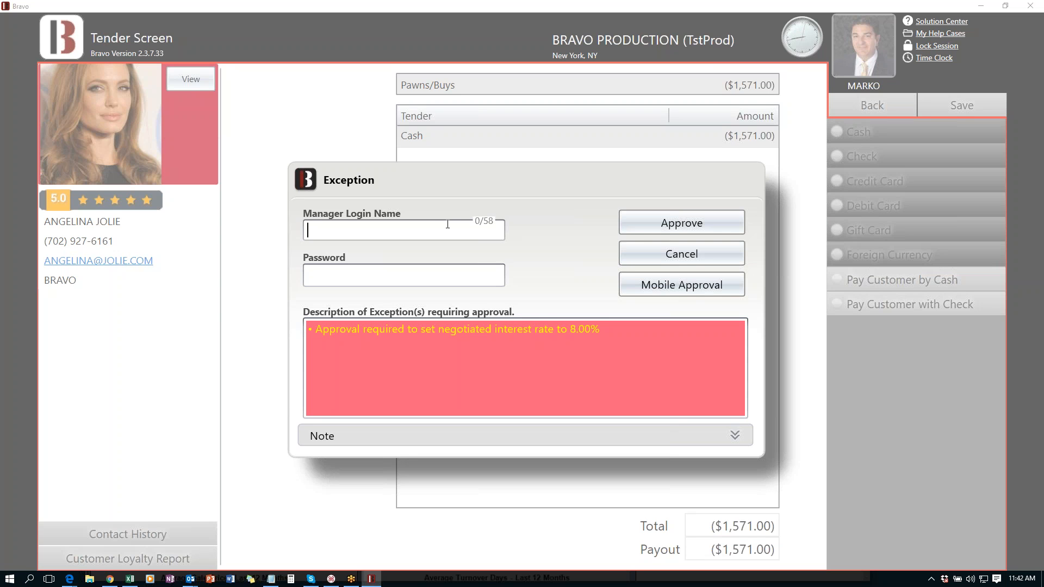
pyautogui.click(687, 285)
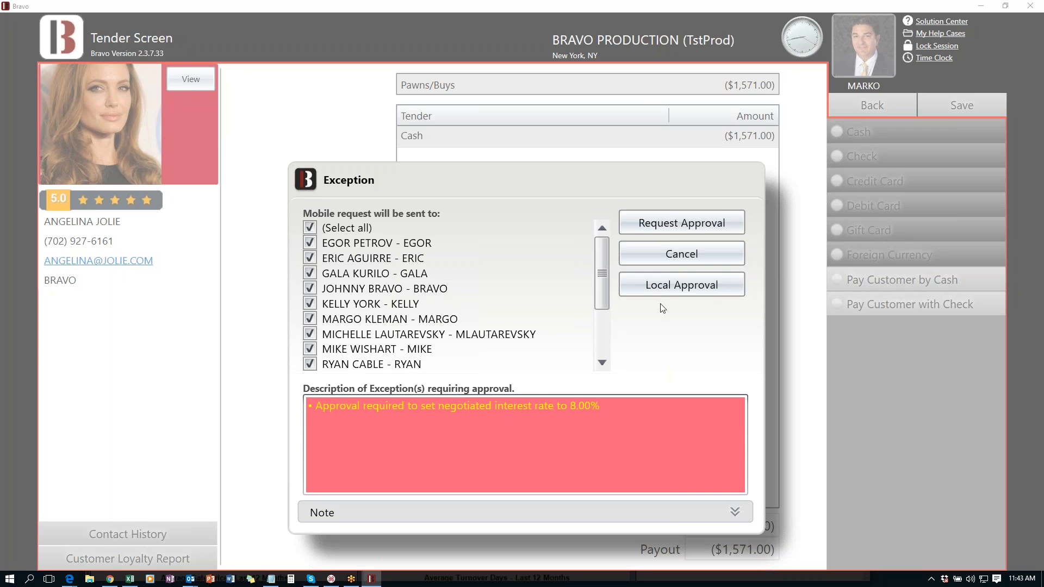
# - Approve the 8.00% rate with a manager's local login and password, then dismiss the PawnTickets printing error
pyautogui.click(674, 286)
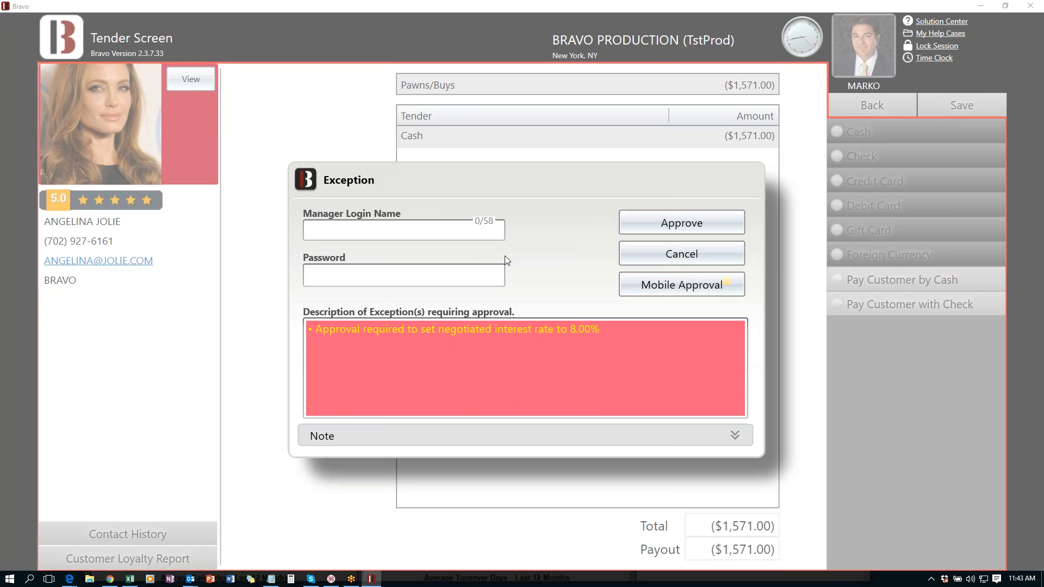
pyautogui.write('MARKO')
pyautogui.press('Tab')
pyautogui.write('12345678')
pyautogui.click(682, 227)
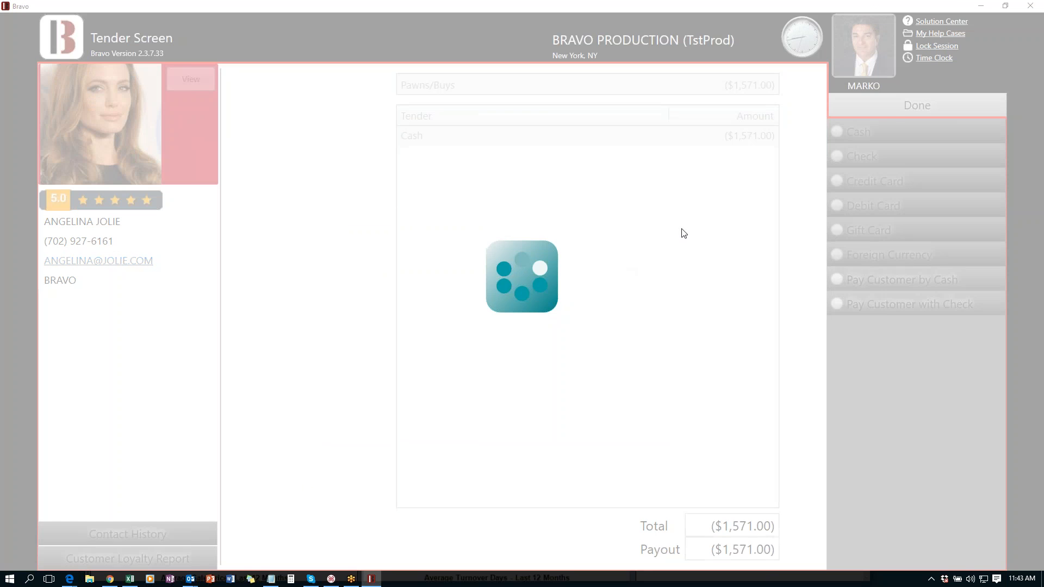
pyautogui.click(670, 334)
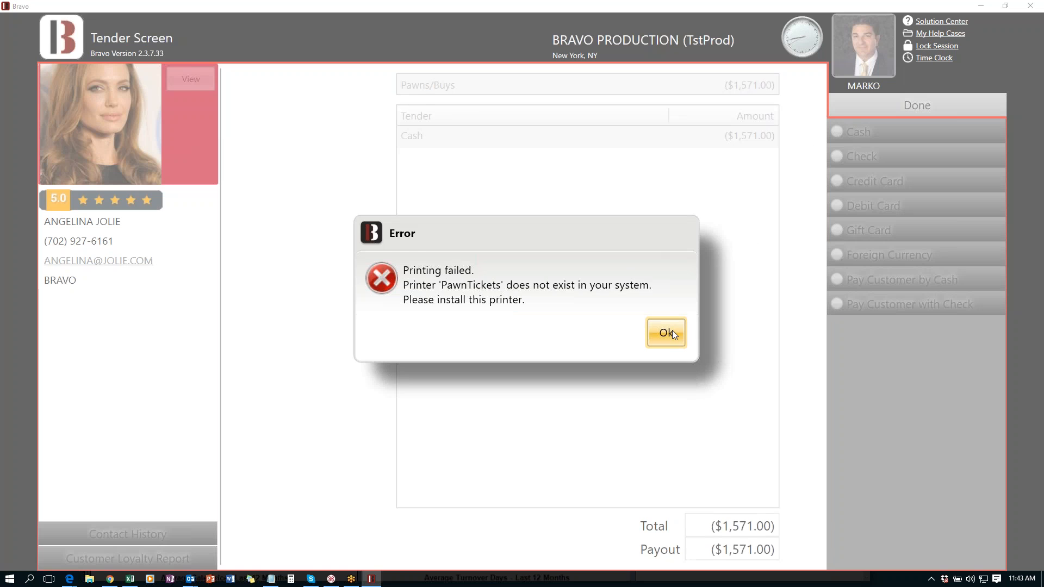
pyautogui.click(680, 336)
# - Dismiss the Labels printer error and reload the customer by last name into an empty $0.00 ticket
pyautogui.click(680, 340)
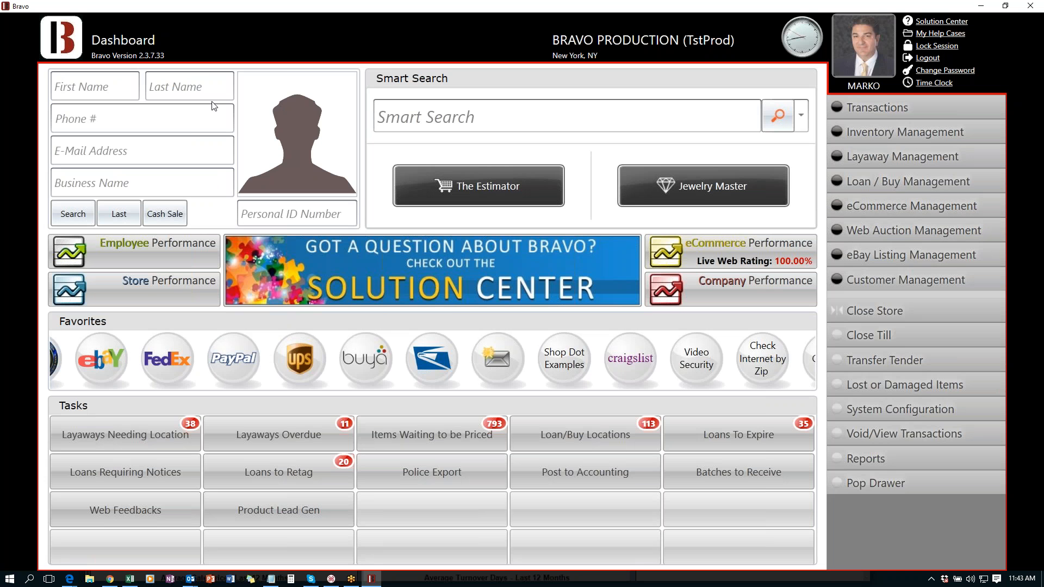
pyautogui.click(190, 76)
pyautogui.write('JOLIE')
pyautogui.press('Return')
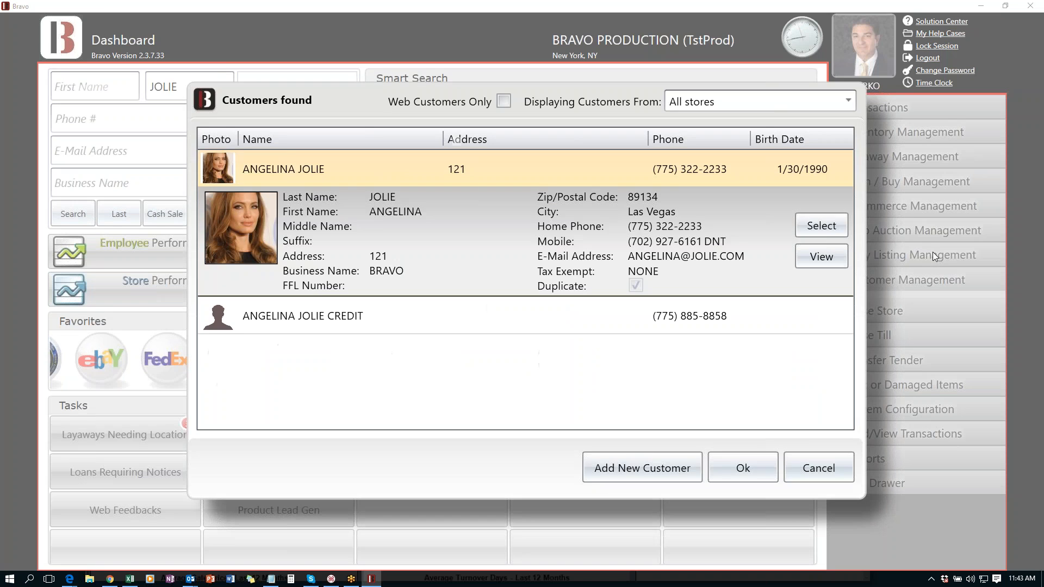
pyautogui.click(808, 227)
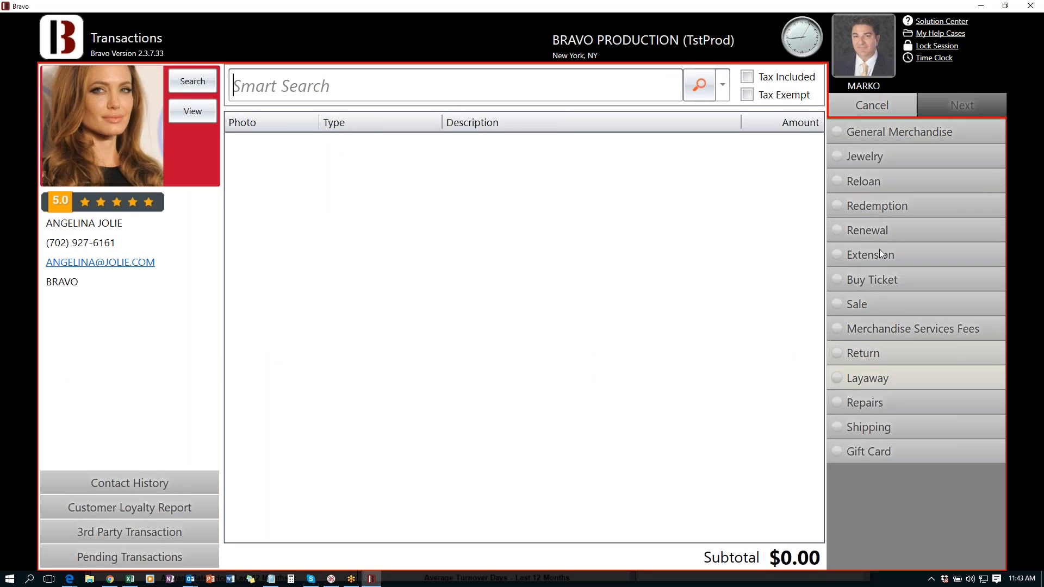
pyautogui.click(877, 158)
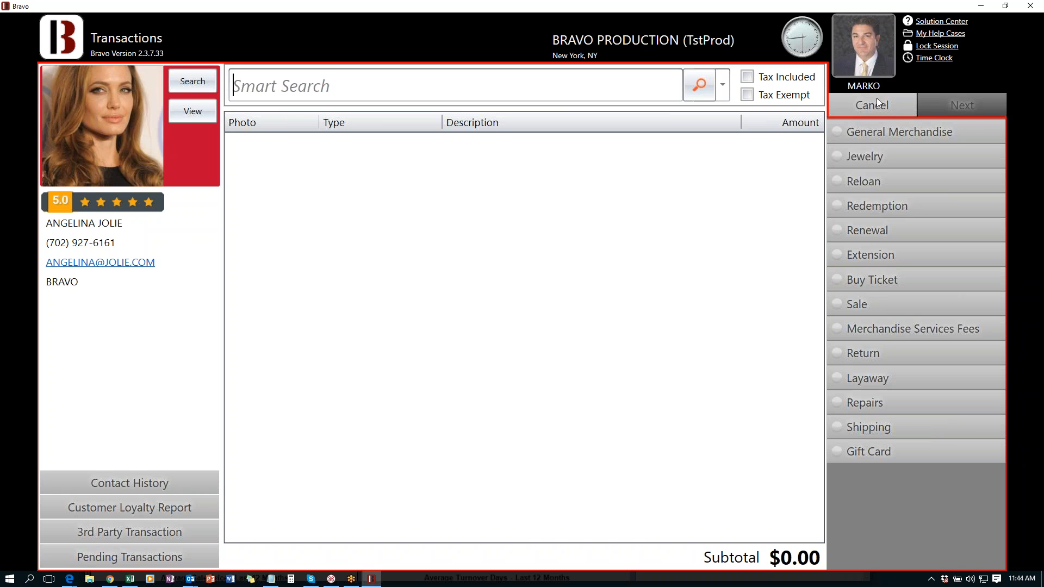
pyautogui.click(863, 106)
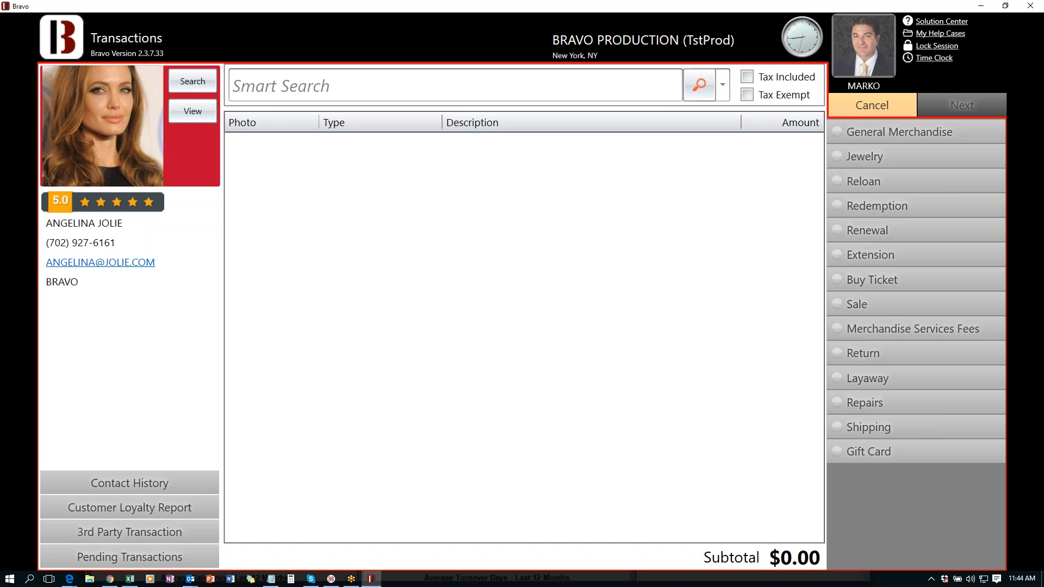
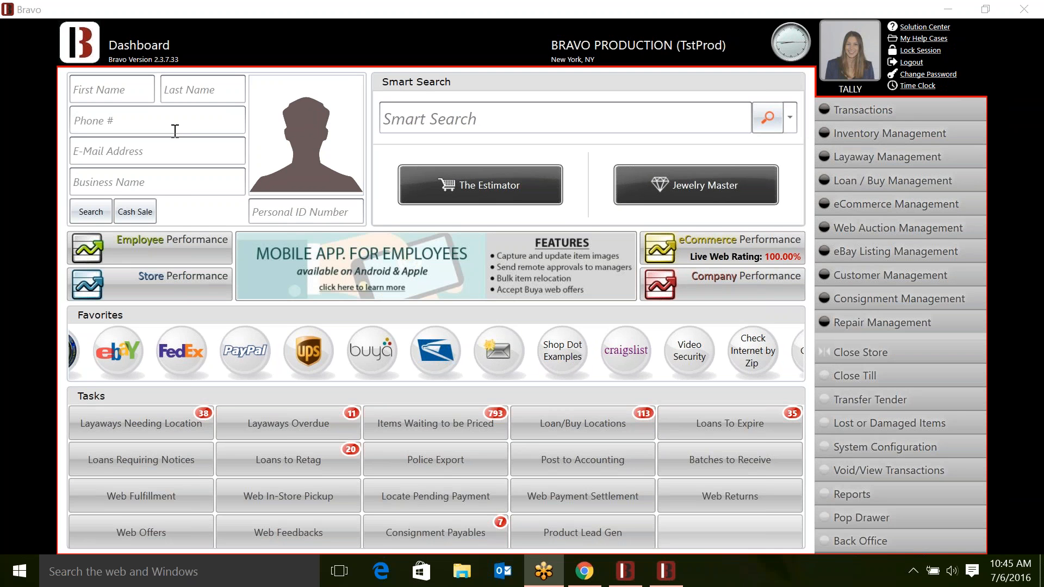
# - Enter the customer's first and last name on the Dashboard and run the customer search
pyautogui.click(122, 93)
pyautogui.press('Tab')
pyautogui.press('Return')
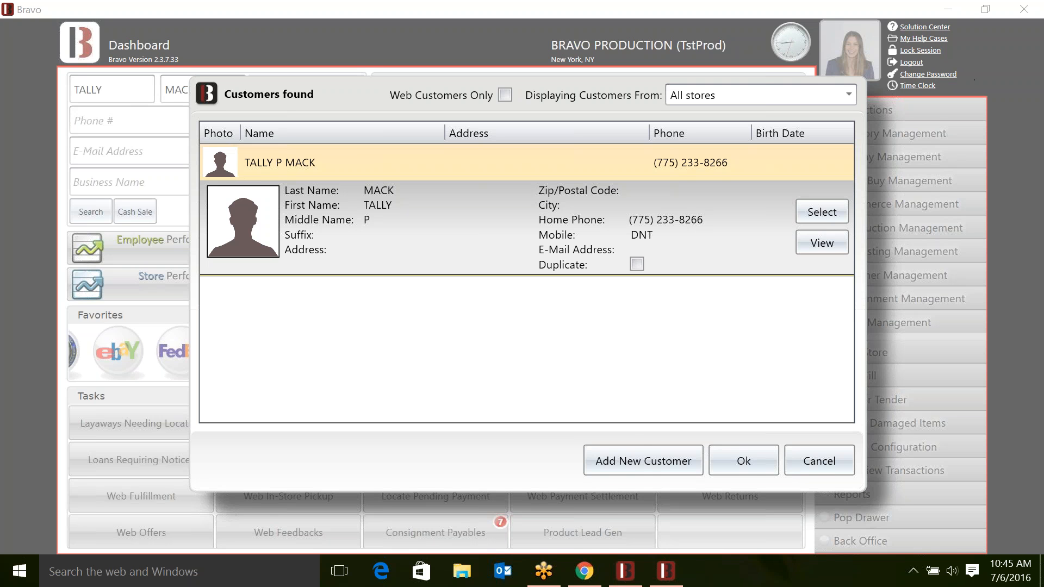
# - Start a new customer record and write the note 'customer gets 15% jewelry'
pyautogui.click(638, 465)
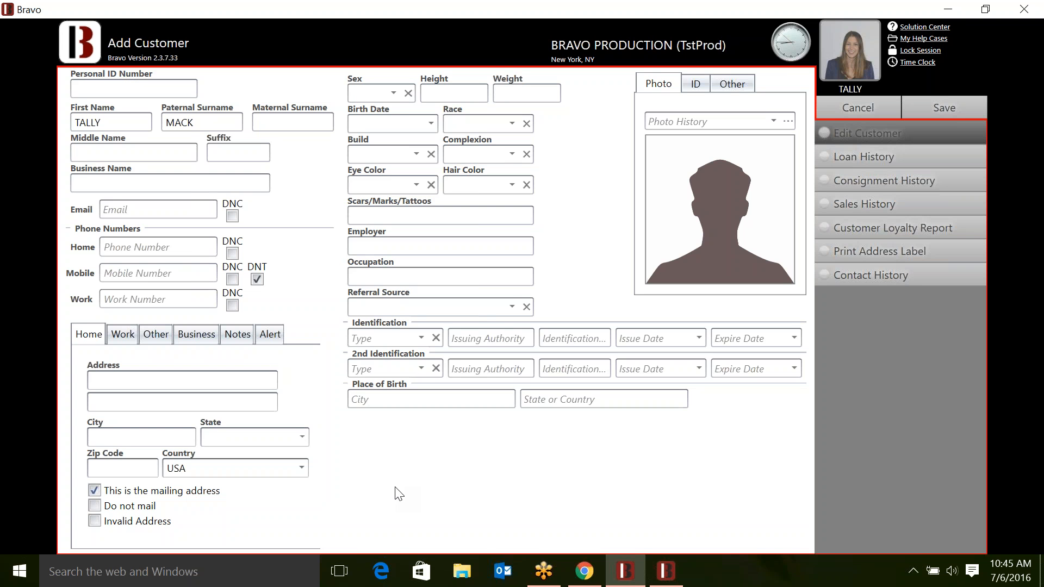
pyautogui.click(240, 341)
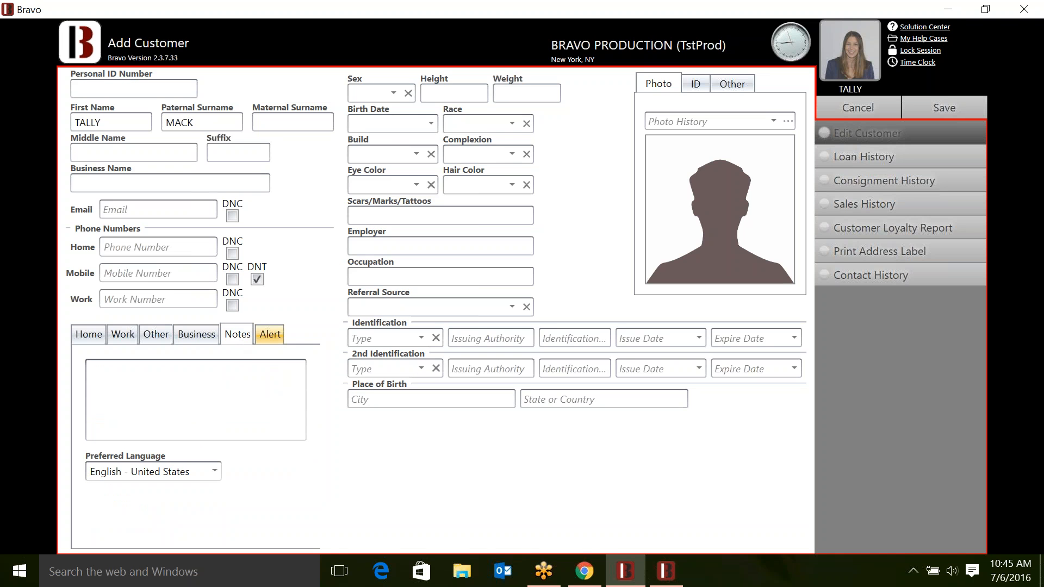
pyautogui.click(270, 335)
pyautogui.click(243, 343)
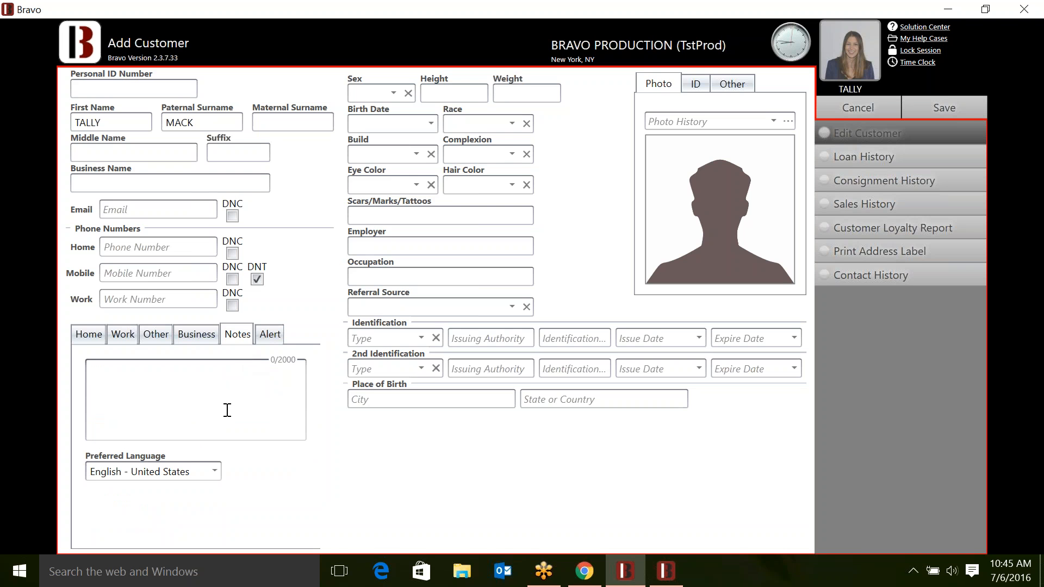
pyautogui.write('cu')
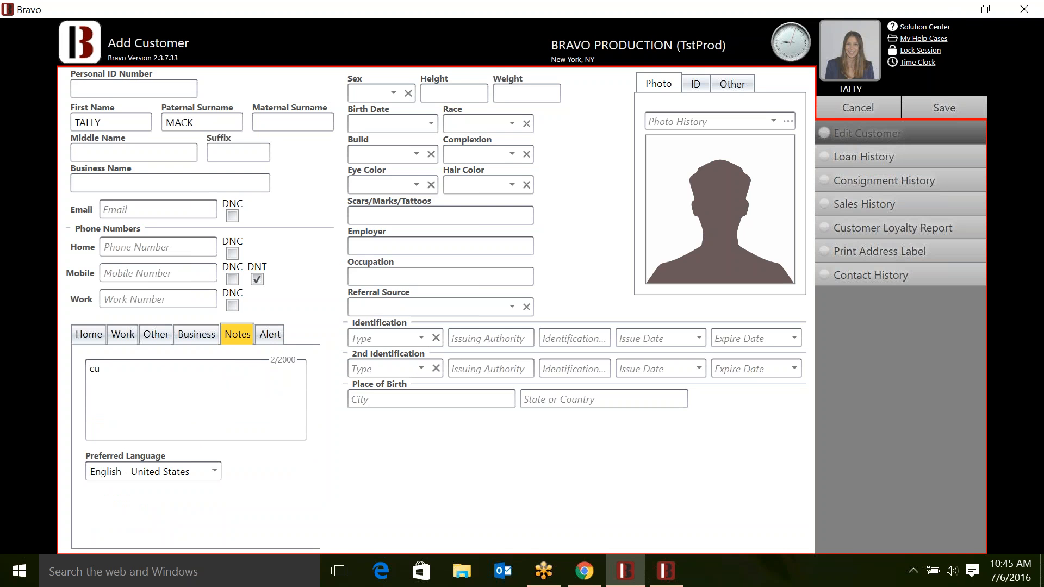
pyautogui.write('stomer gets 15% jewelry')
# - Add the alert 'forgot ID - under the counter', then cancel and discard the new record
pyautogui.click(262, 338)
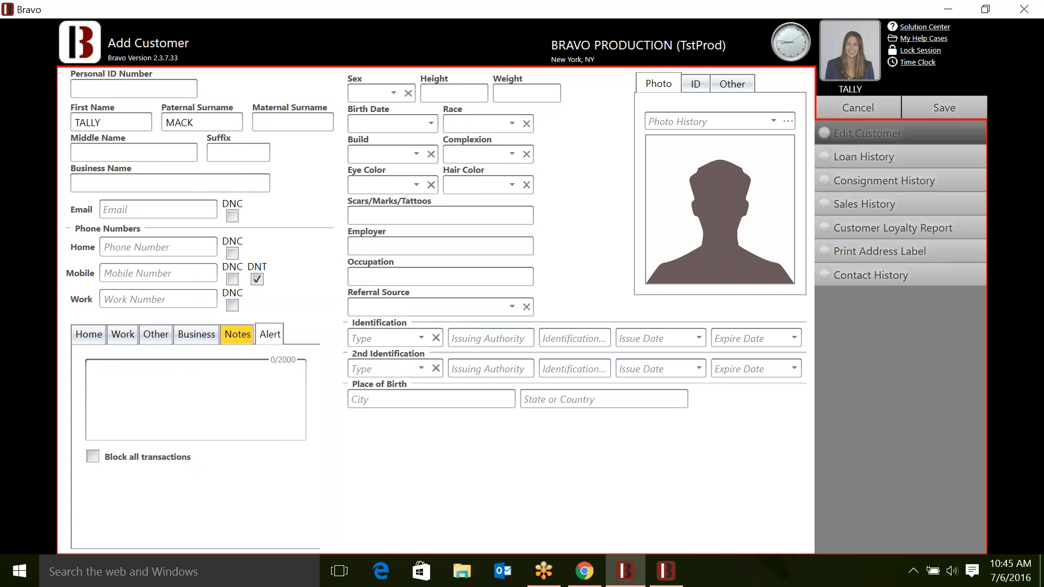
pyautogui.write('forgot ID - under the counter')
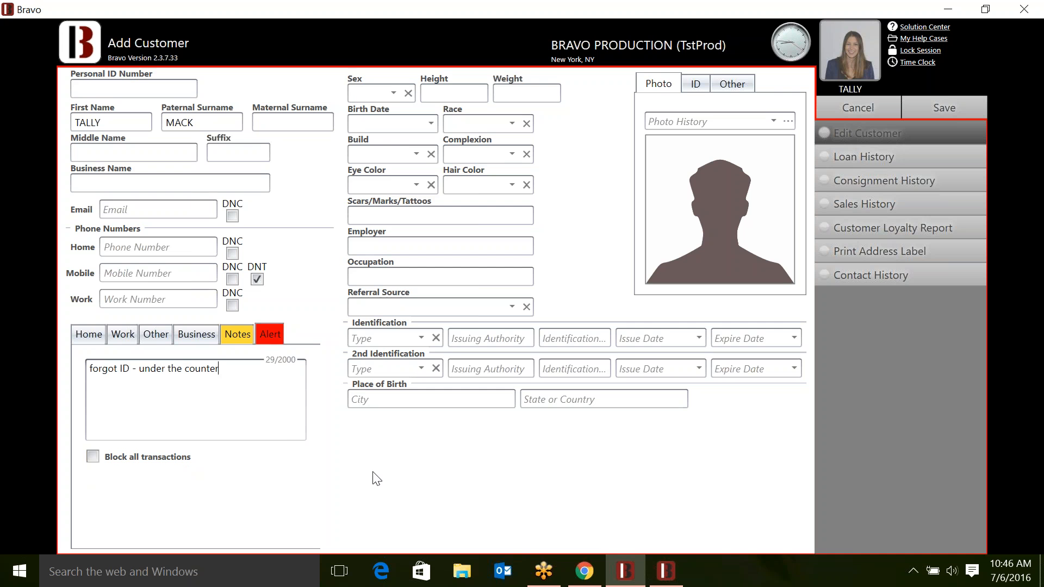
pyautogui.click(863, 103)
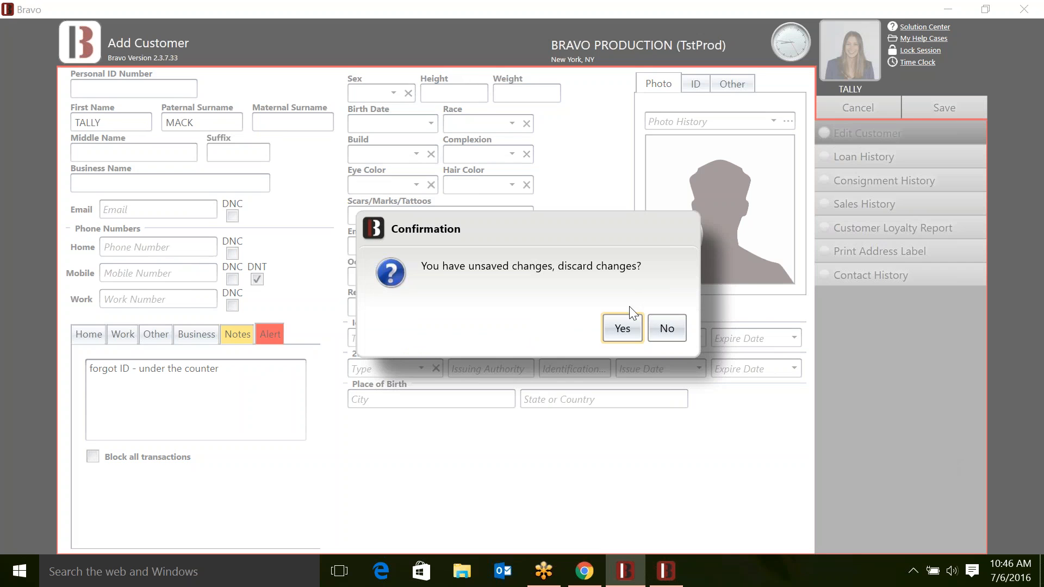
pyautogui.click(622, 328)
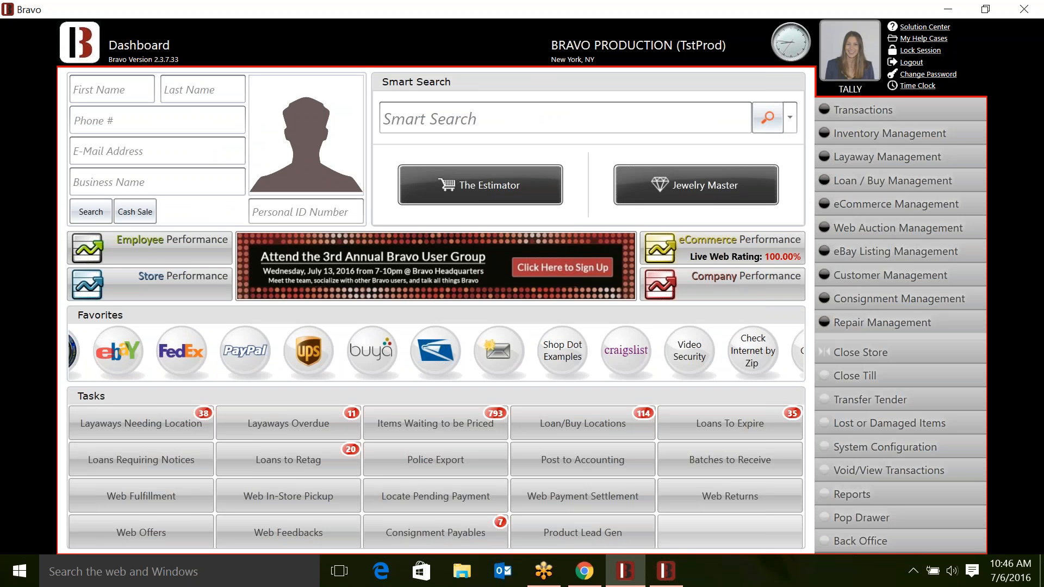
# - Smart-search NINTENDO and load the Wii Console RVL-001 with its $23.00 pawn amount
pyautogui.write('NINTENDO')
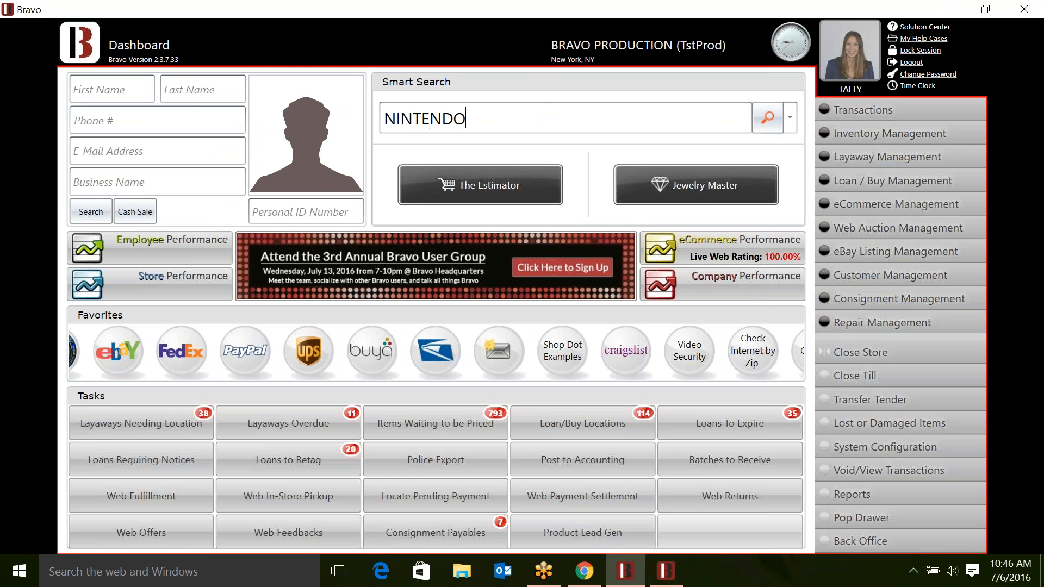
pyautogui.click(475, 150)
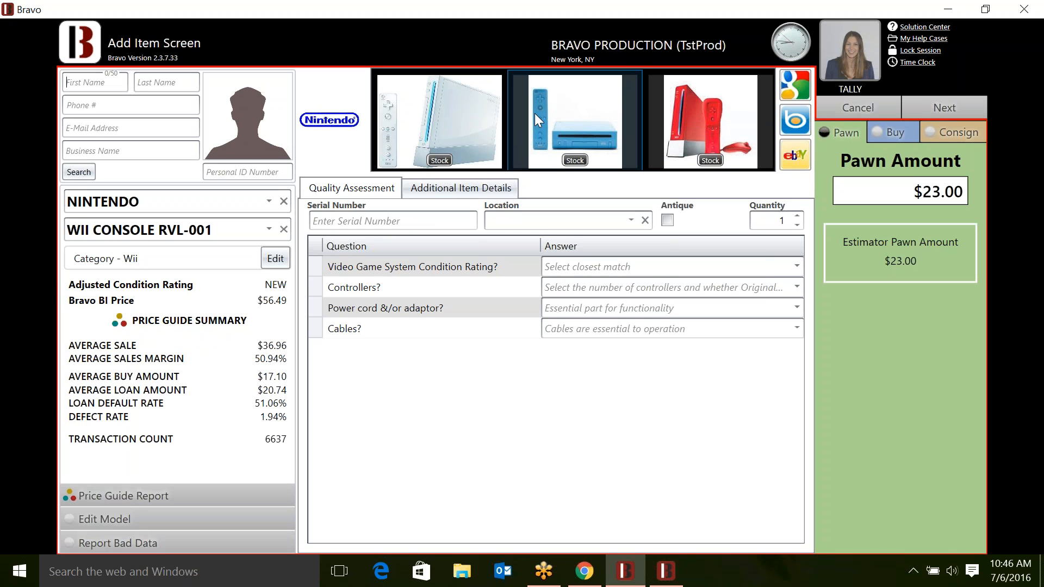
pyautogui.rightClick(643, 76)
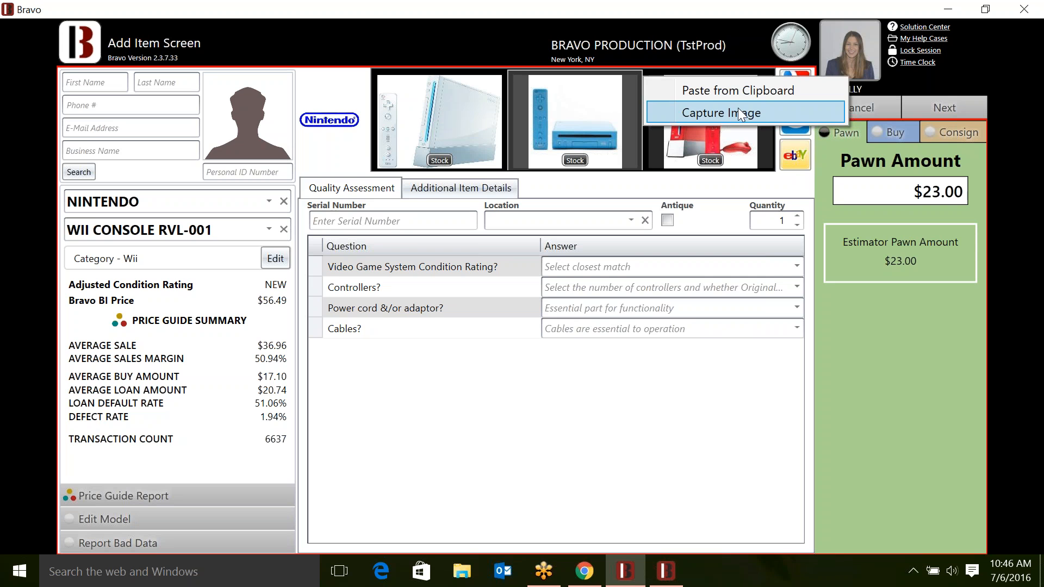
pyautogui.click(638, 420)
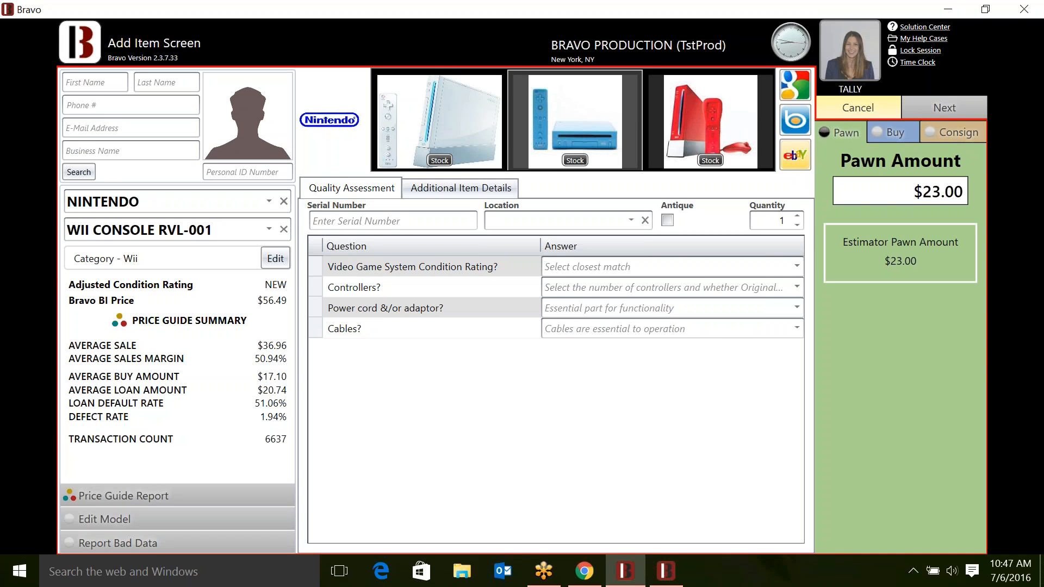
# - Cancel the Nintendo Wii console item on the Add Item Screen
pyautogui.click(858, 107)
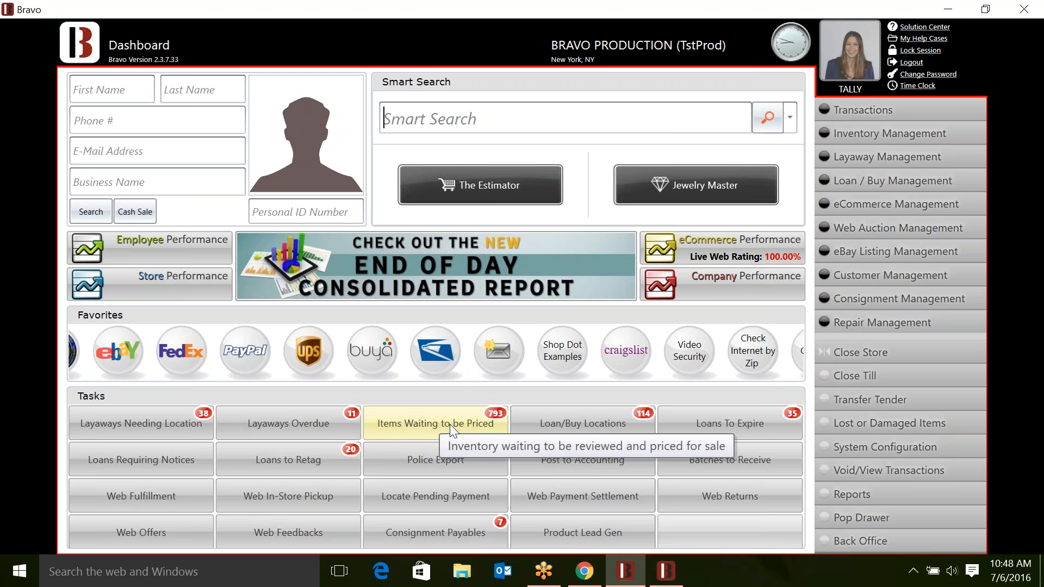
# - Minimize the Dashboard and select the BT-TST004872-01 stone brooch in the Inventory pricing list
pyautogui.click(947, 10)
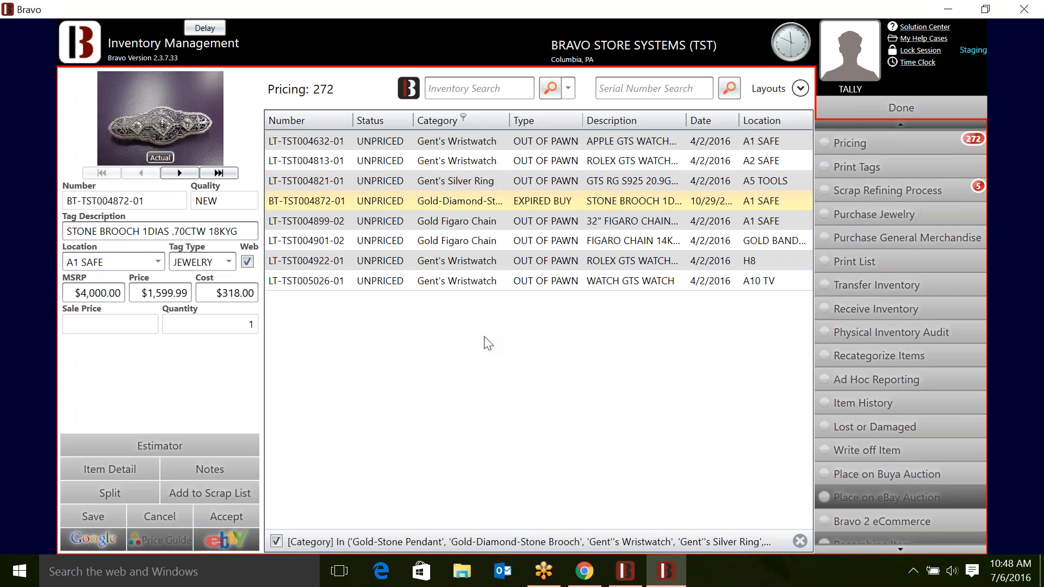
pyautogui.click(446, 189)
pyautogui.click(465, 162)
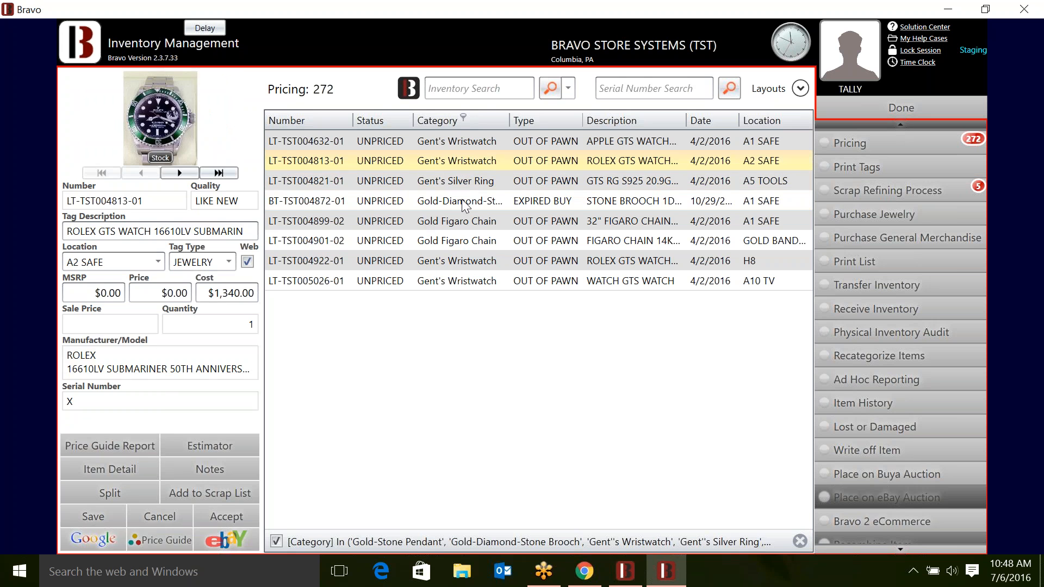
pyautogui.click(462, 203)
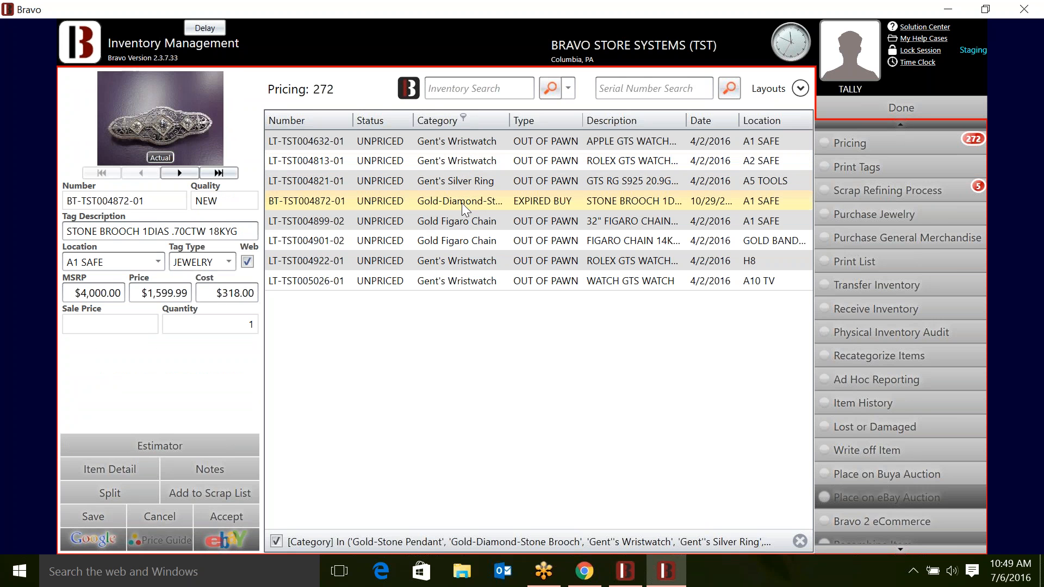
pyautogui.rightClick(209, 130)
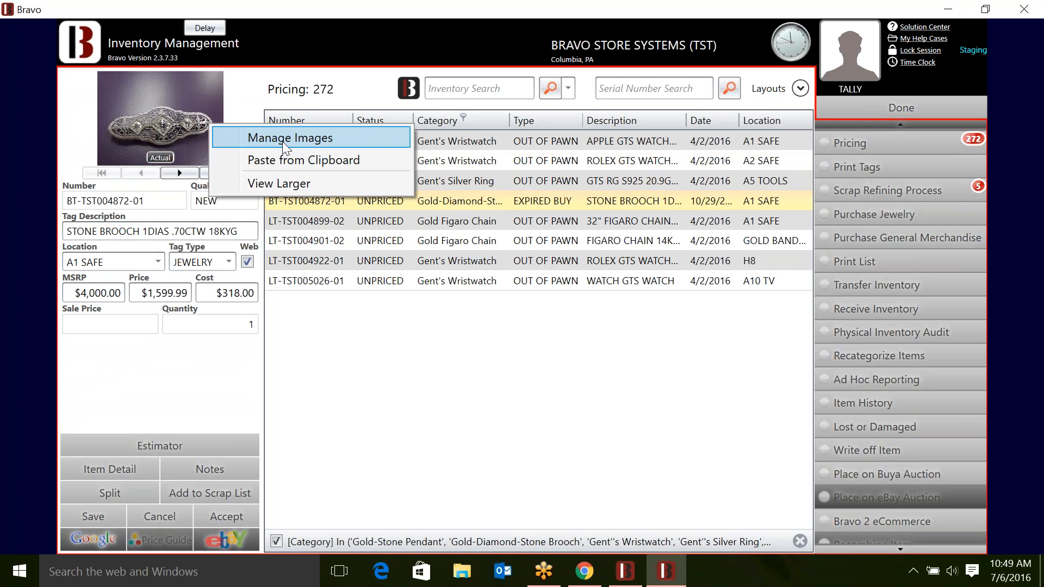
pyautogui.click(341, 327)
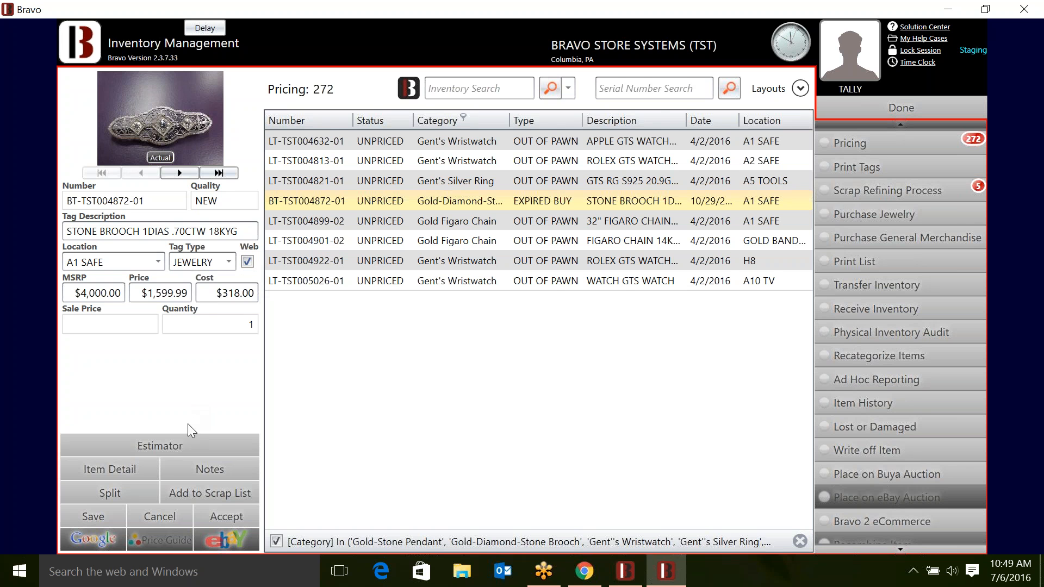
pyautogui.click(193, 447)
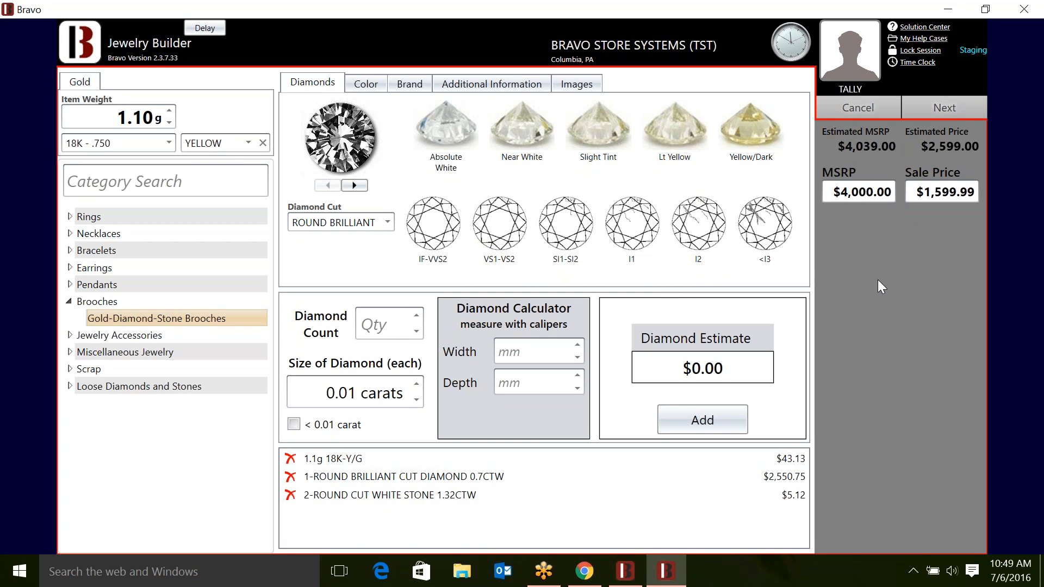
pyautogui.click(944, 108)
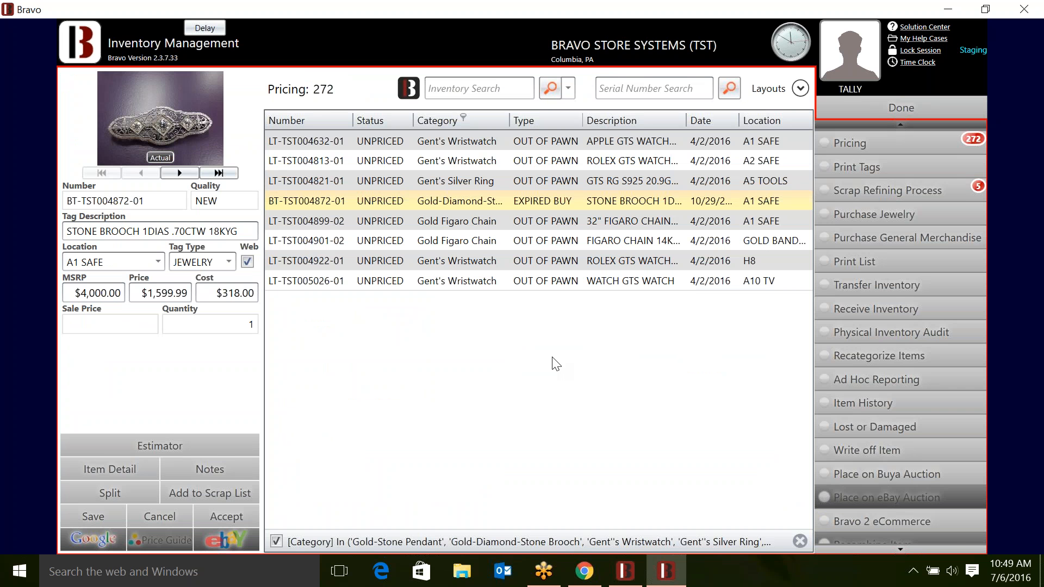
# - In the brooch's Item Detail, enter a web price of 1,499.99
pyautogui.click(88, 461)
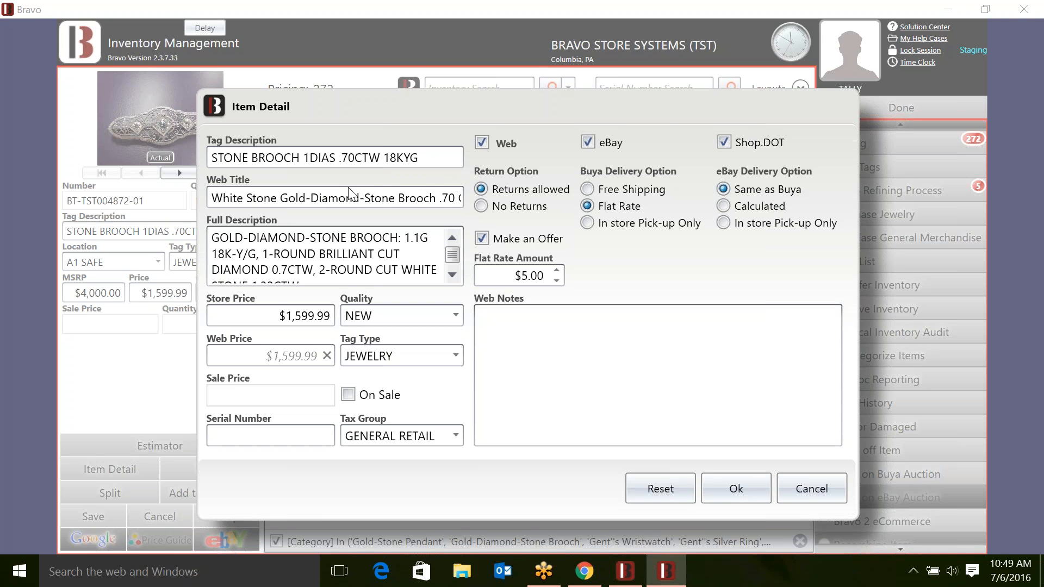
pyautogui.scroll(-1, 370, 262)
pyautogui.scroll(1, 370, 263)
pyautogui.scroll(-1, 371, 262)
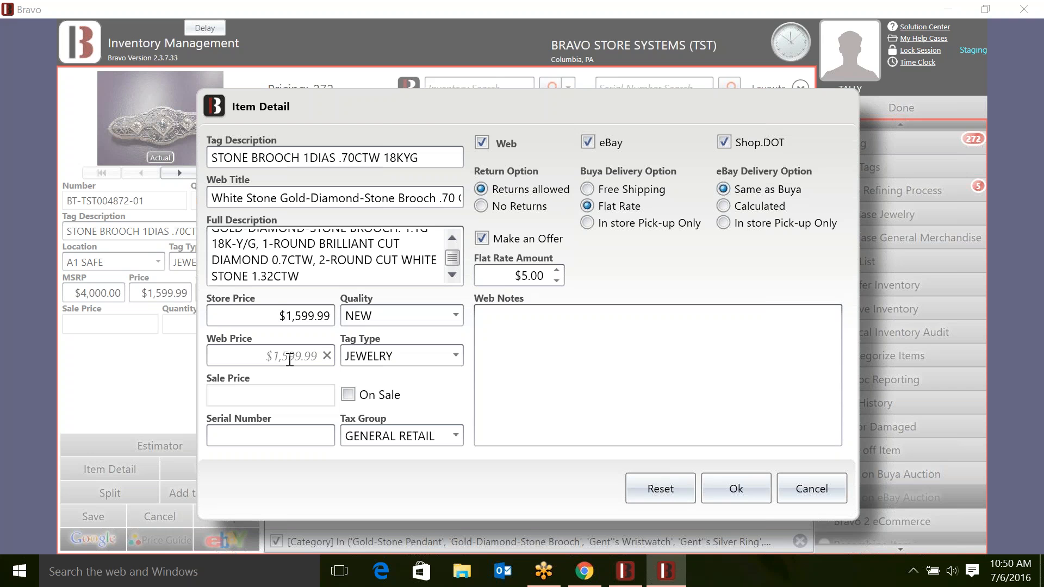
pyautogui.write('1,499.99')
# - Close Item Detail, accept the brooch, and try BIN10 as its location before discarding that change
pyautogui.click(737, 484)
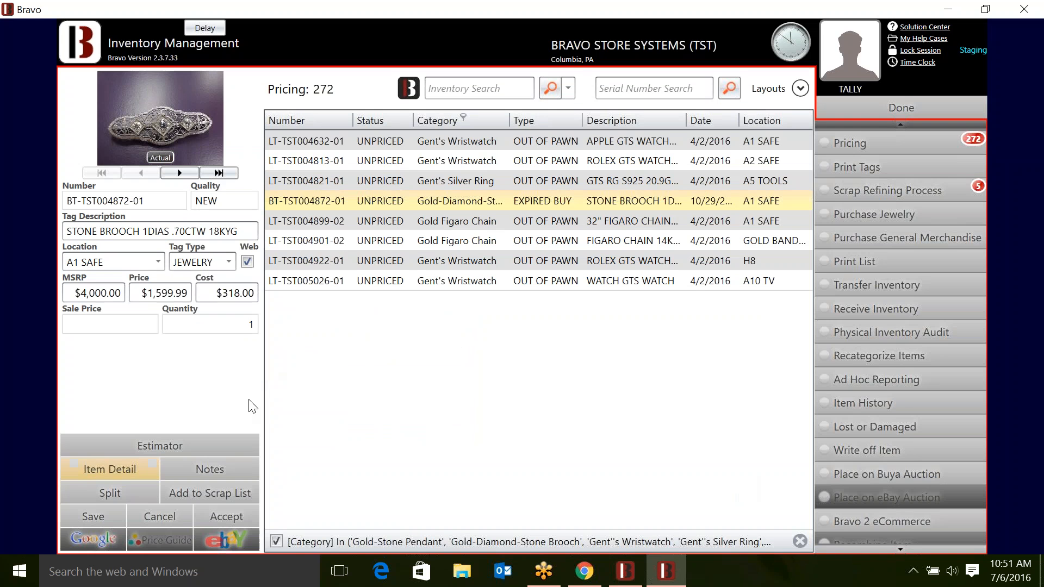
pyautogui.click(221, 517)
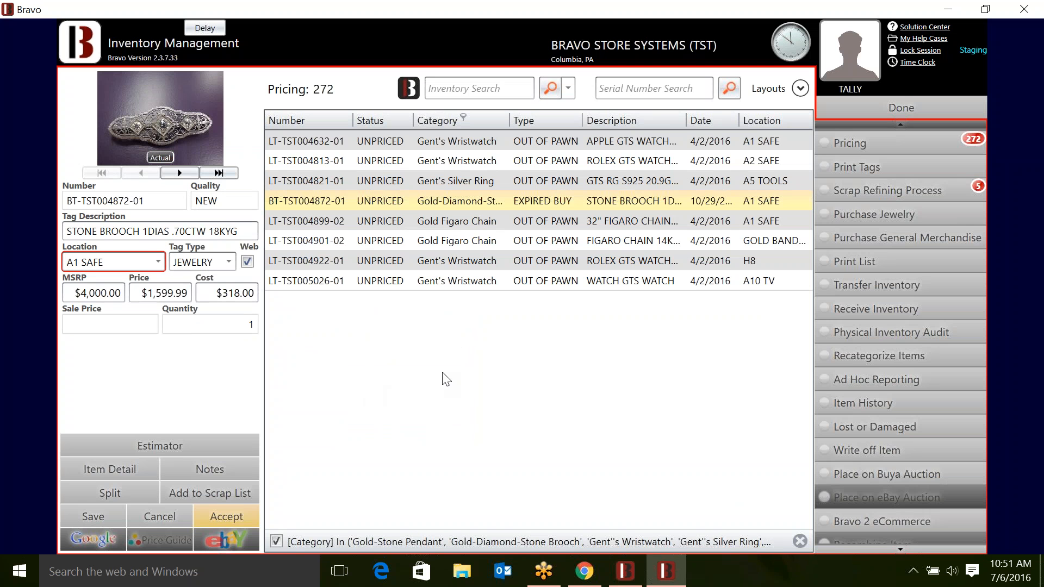
pyautogui.click(156, 258)
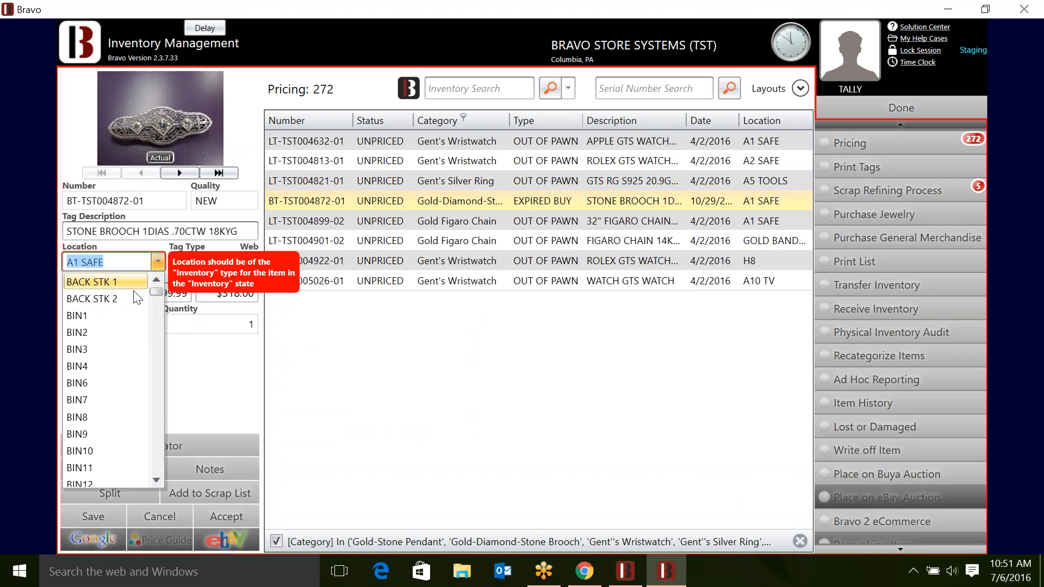
pyautogui.scroll(-3, 122, 428)
pyautogui.scroll(-16, 126, 435)
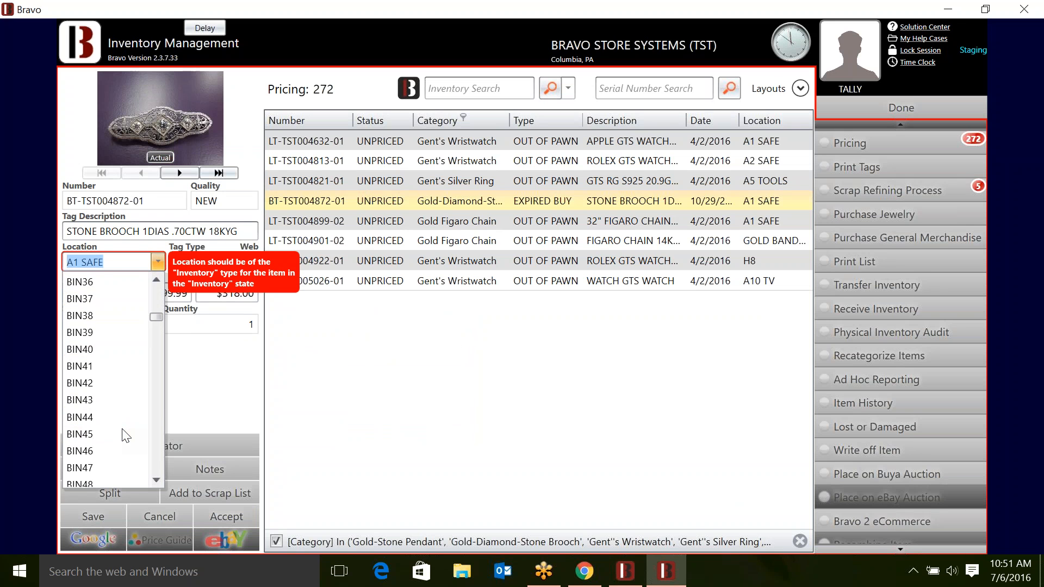
pyautogui.click(122, 429)
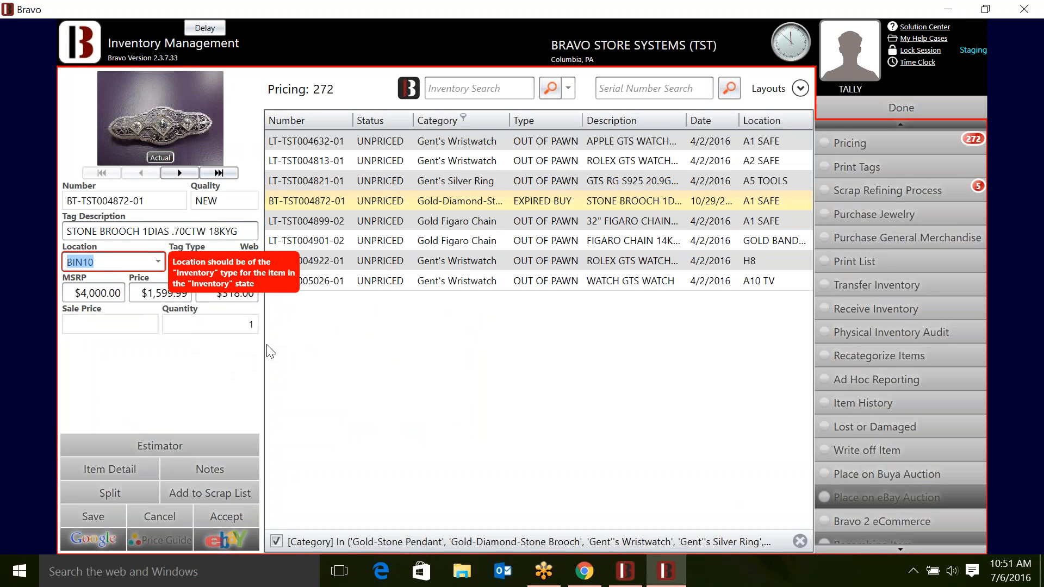
pyautogui.click(146, 517)
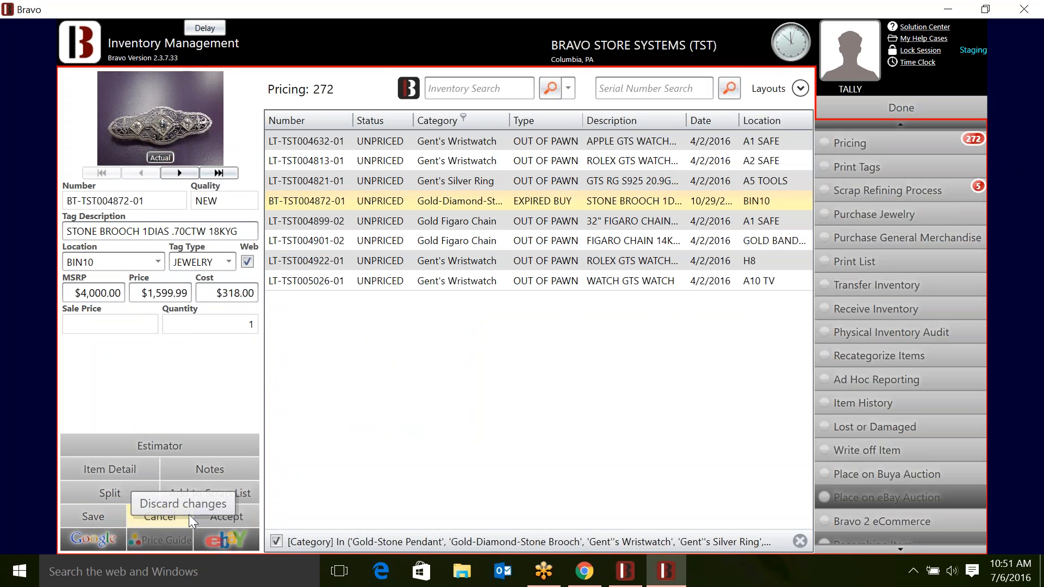
# - Set the brooch's location to BIN3 and accept it to finish pricing
pyautogui.click(206, 518)
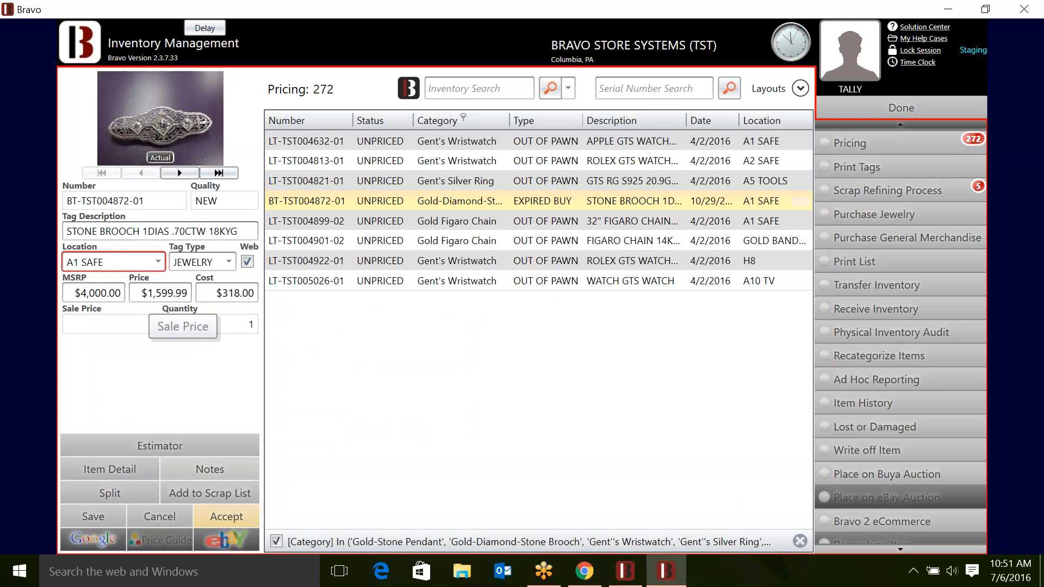
pyautogui.click(158, 262)
pyautogui.click(77, 349)
pyautogui.click(218, 519)
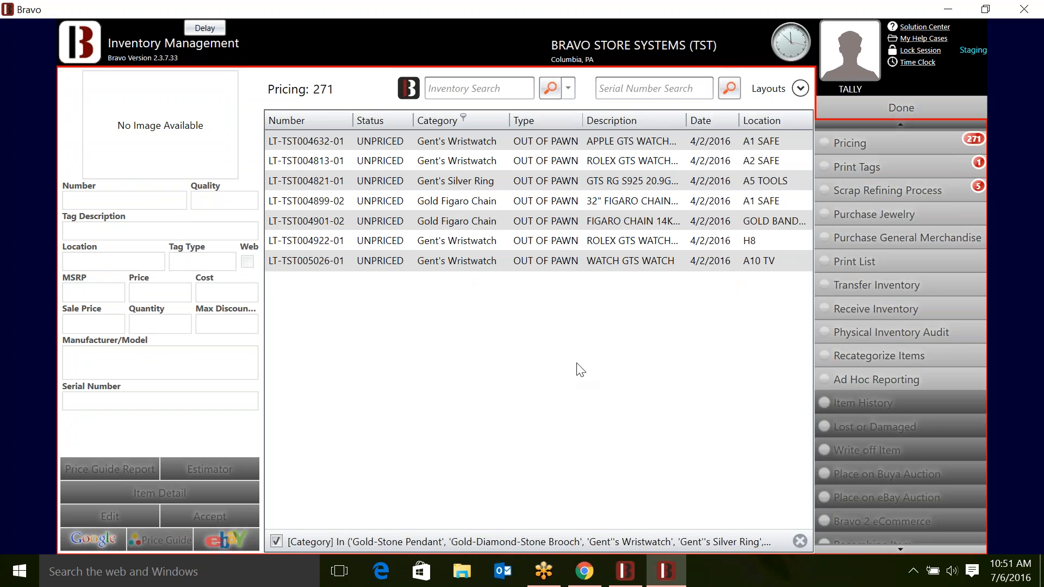
pyautogui.hotkey('alt', 'Tab')
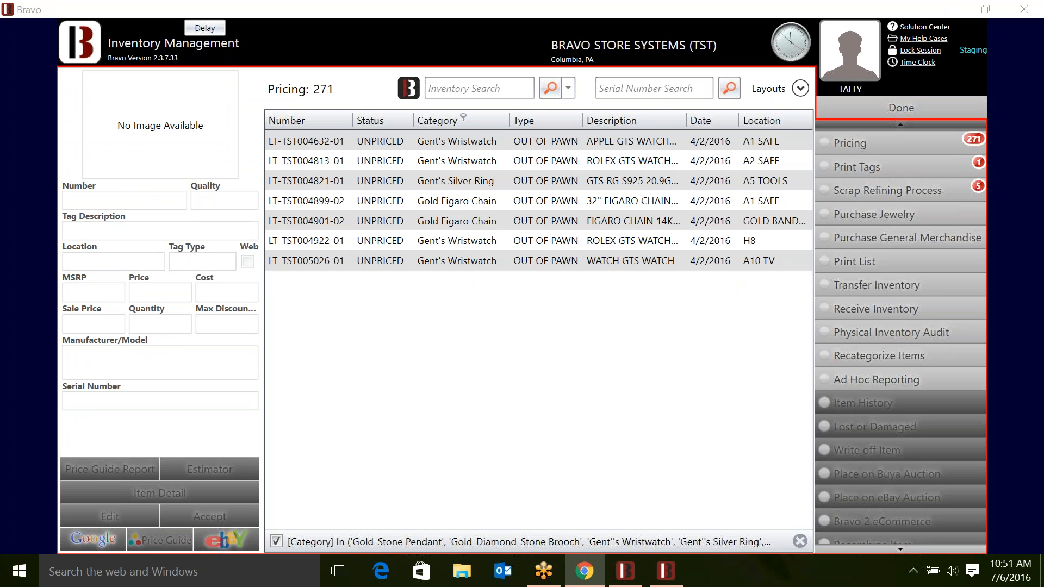
# - Drag Chrome over Bravo to show the buya.com About the Store page for Liberty Pawn & Gold
pyautogui.moveTo(1043, 117); pyautogui.dragTo(1020, 1)
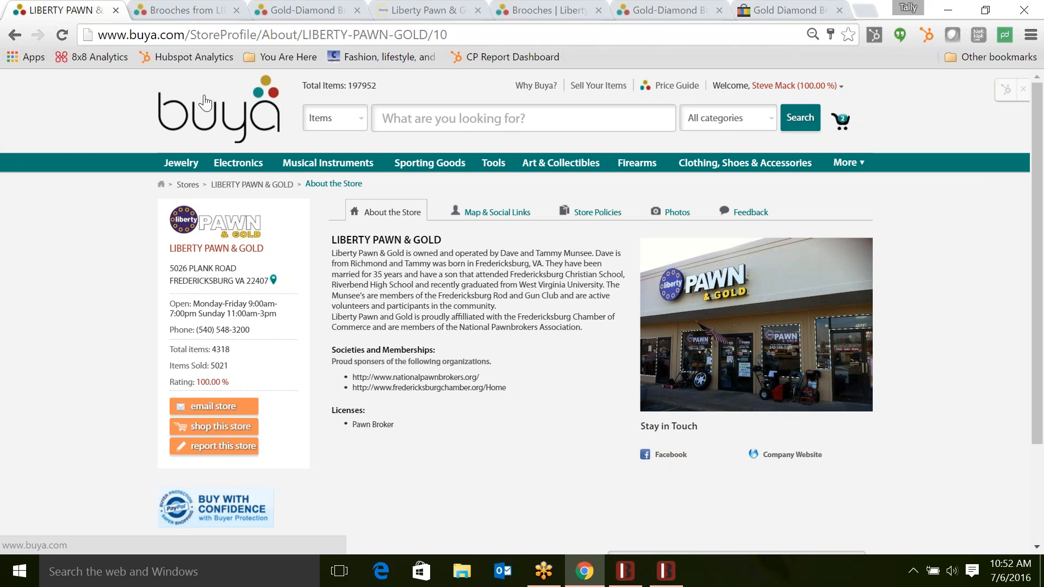
pyautogui.moveTo(205, 99); pyautogui.dragTo(386, 254)
pyautogui.click(386, 255)
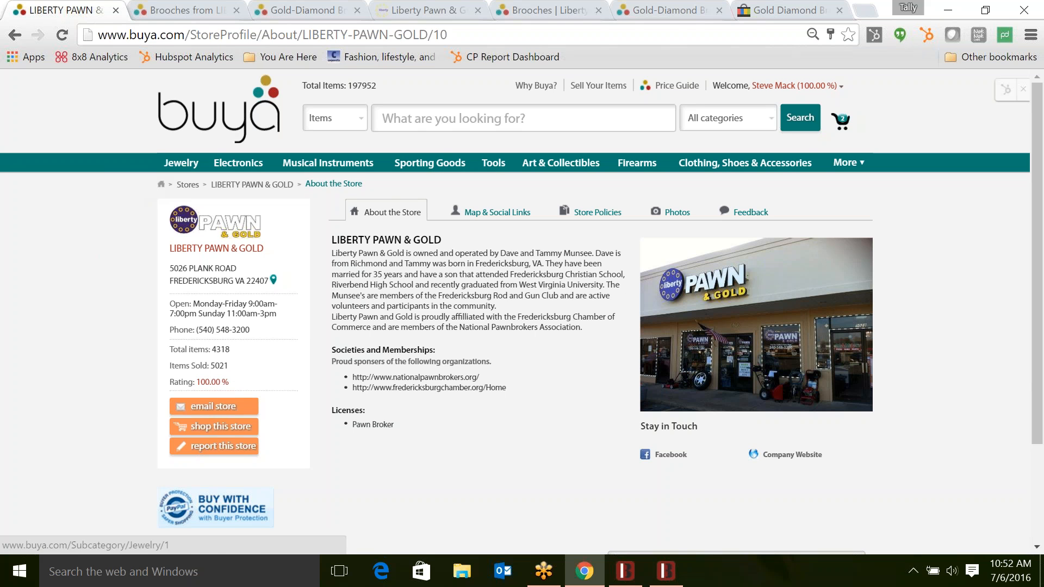
# - Open the store's Brooches listing and view the $1,599.99 Gold-Diamond Brooch 3 Diamonds item page
pyautogui.click(244, 430)
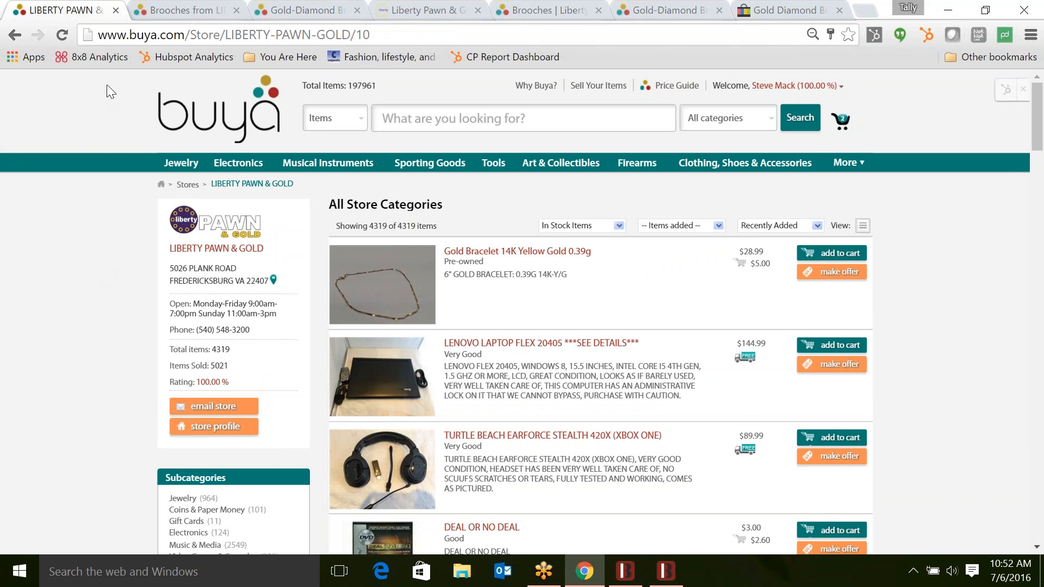
pyautogui.click(182, 10)
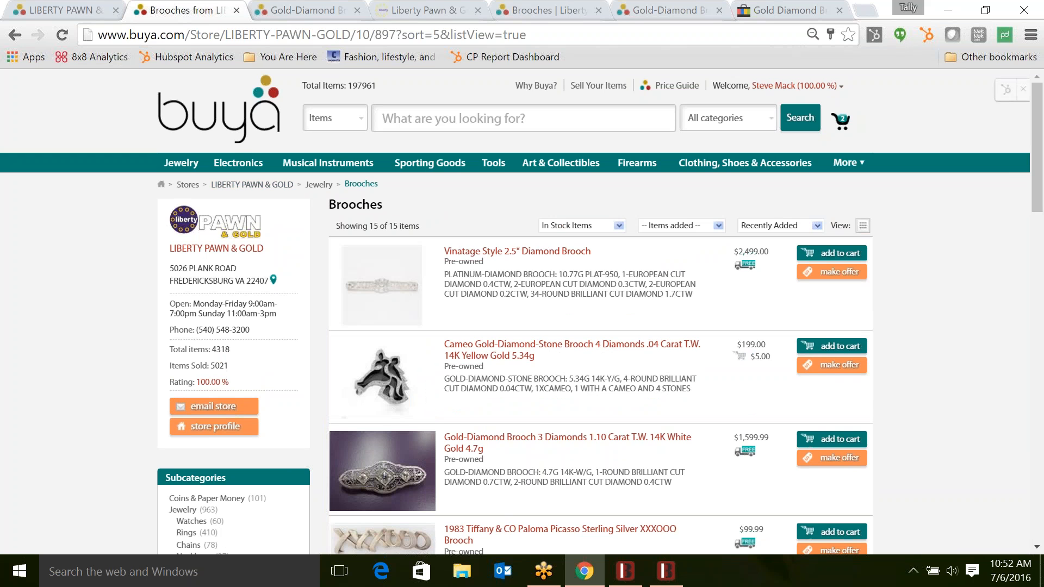
pyautogui.scroll(-1, 119, 364)
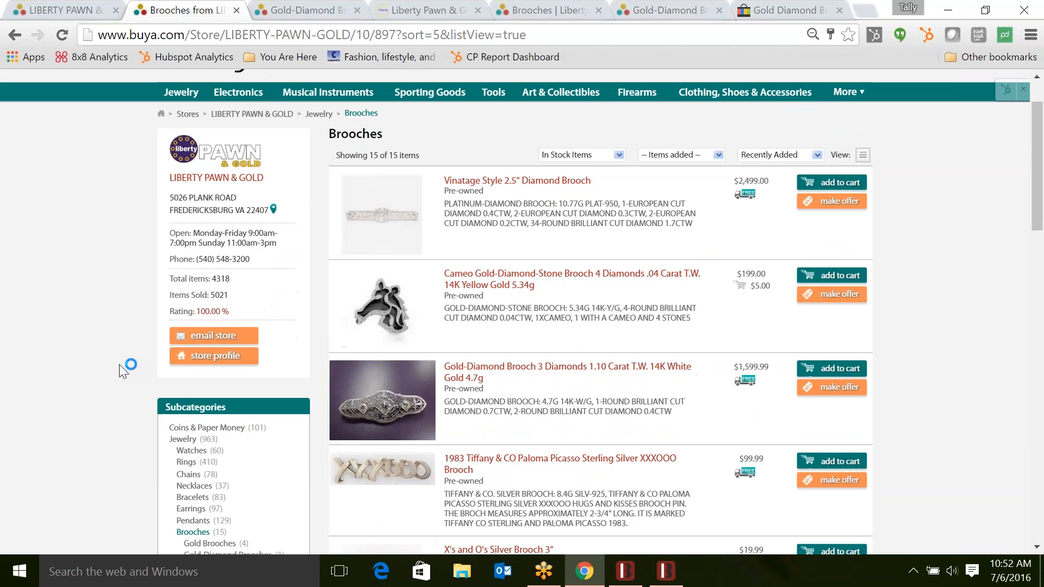
pyautogui.click(463, 373)
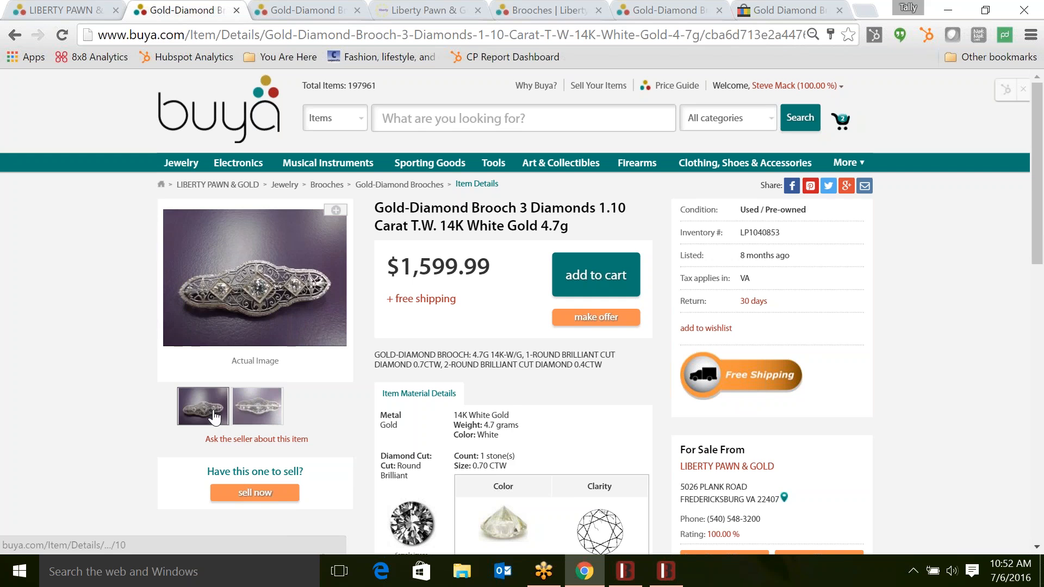
pyautogui.scroll(-5, 488, 383)
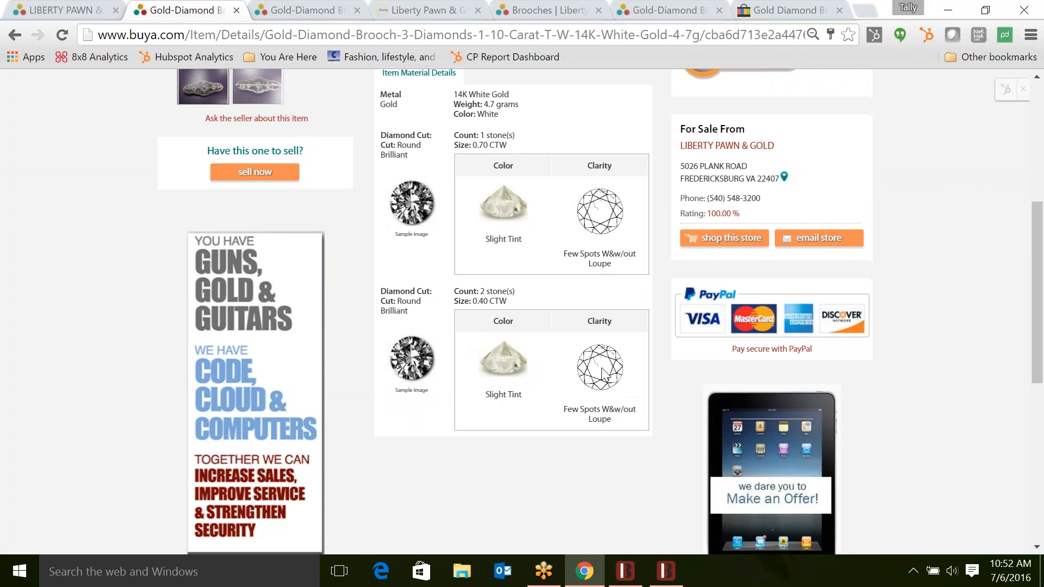
pyautogui.scroll(2, 570, 368)
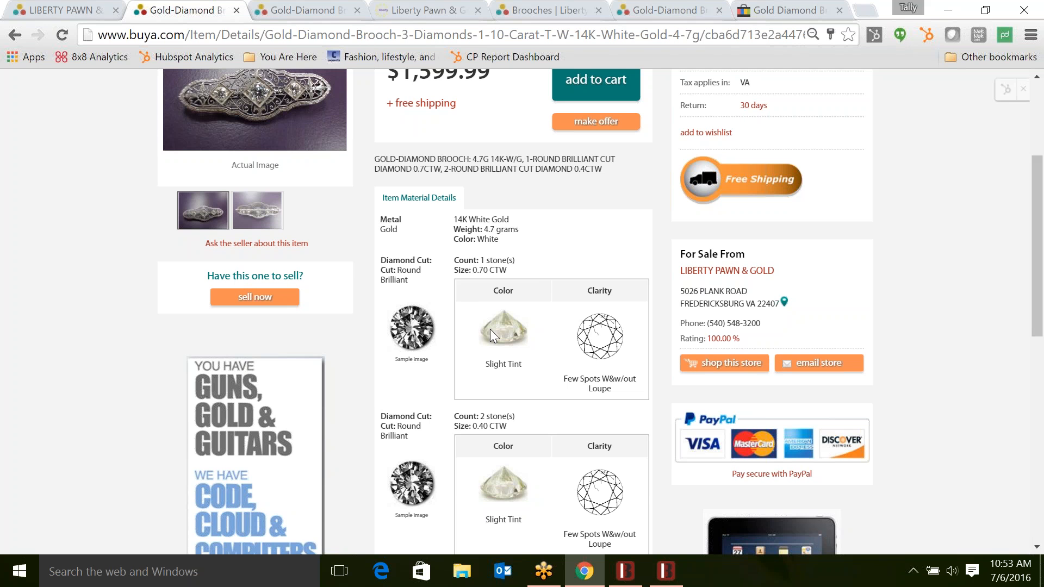
pyautogui.scroll(4, 491, 330)
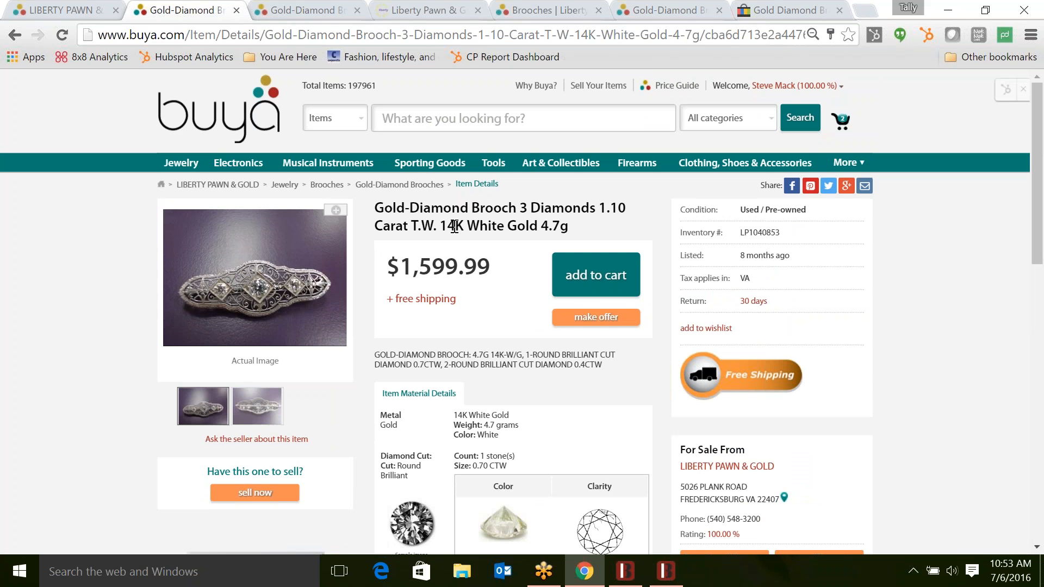
pyautogui.click(421, 10)
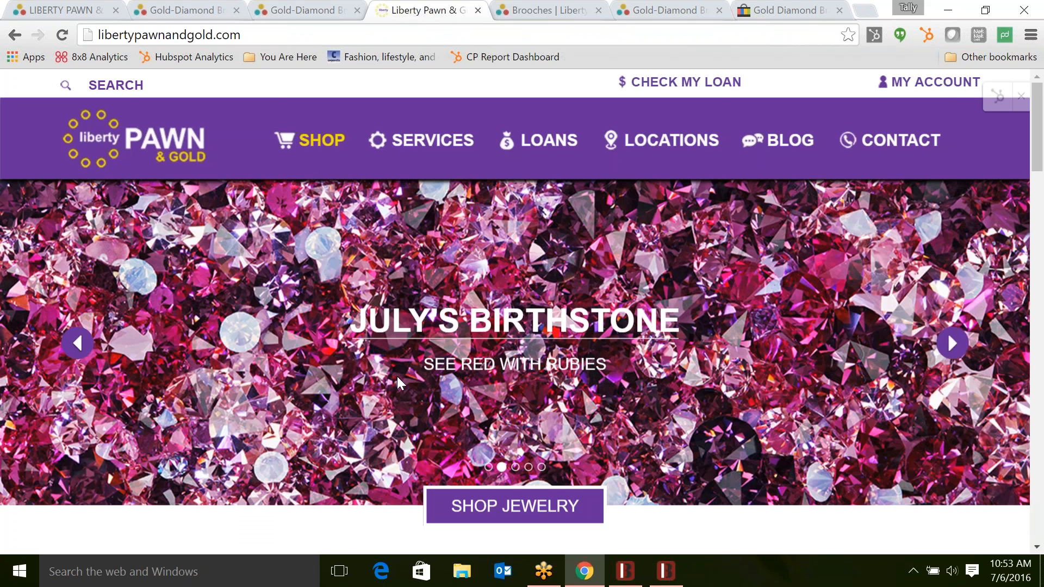
# - Via SHOP JEWELRY and Brooches, open the Gold-Diamond Brooch 3 Diamonds 1.10 Carat page at $1,599.99
pyautogui.scroll(-7, 398, 377)
pyautogui.scroll(7, 398, 377)
pyautogui.scroll(-1, 397, 376)
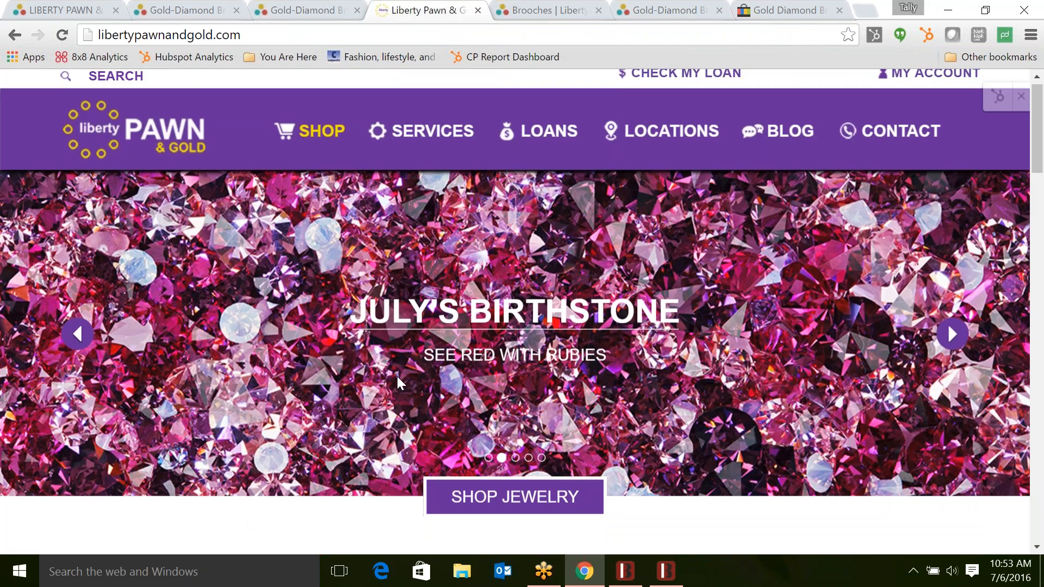
pyautogui.click(497, 499)
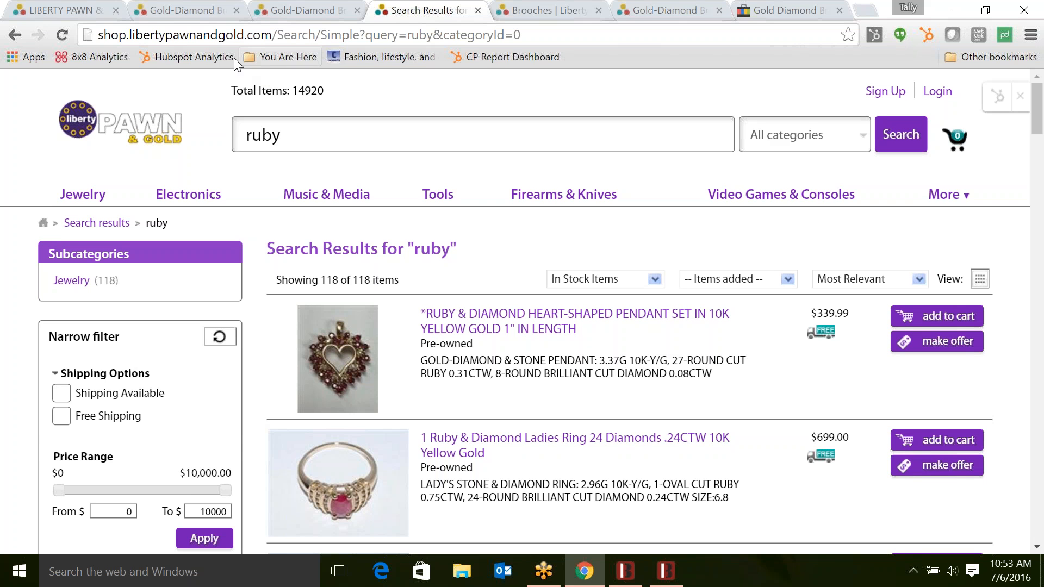
pyautogui.click(537, 10)
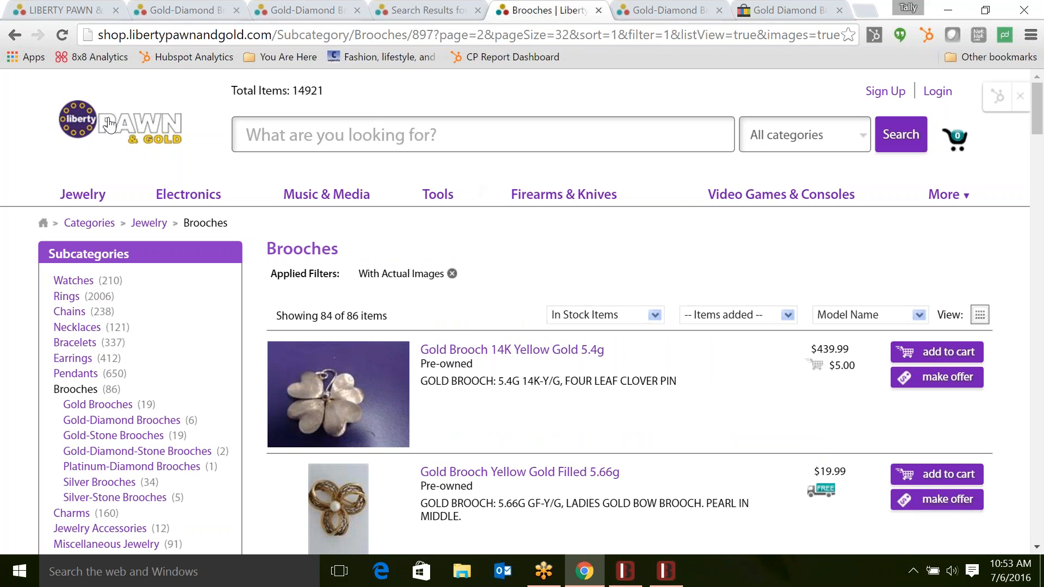
pyautogui.scroll(-5, 629, 410)
pyautogui.scroll(-6, 361, 202)
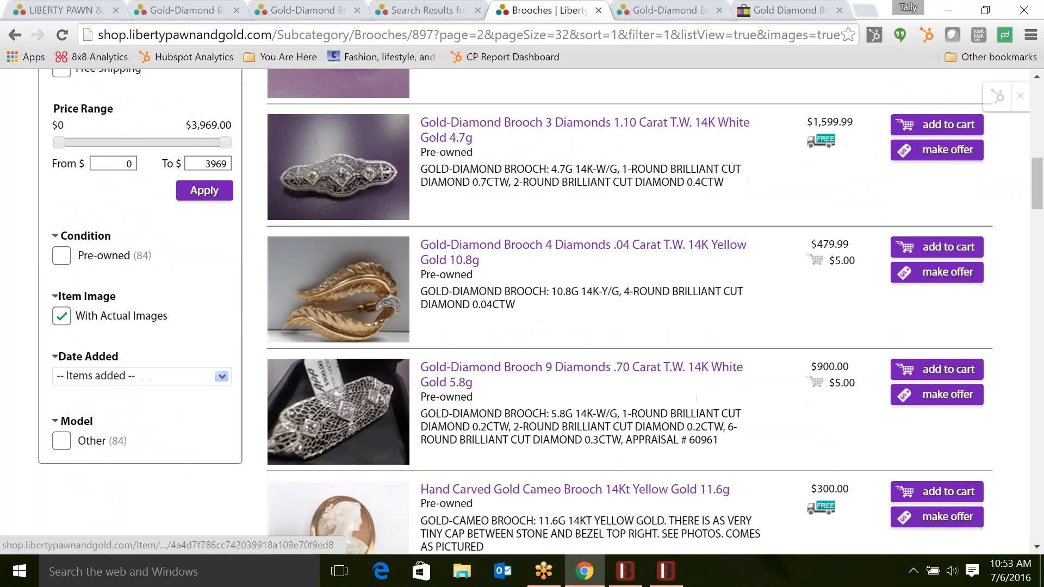
pyautogui.click(361, 202)
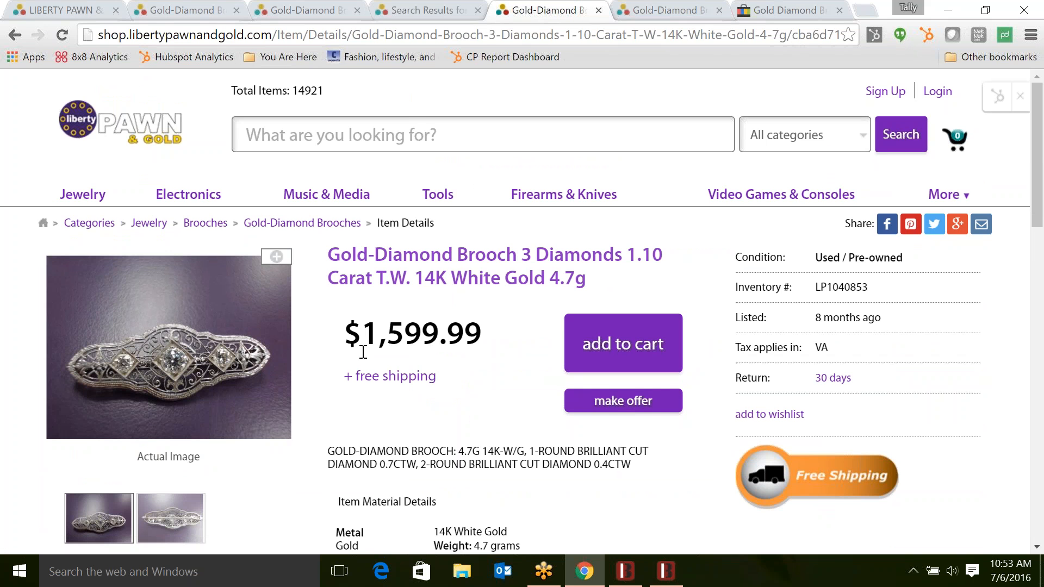
pyautogui.scroll(-4, 359, 348)
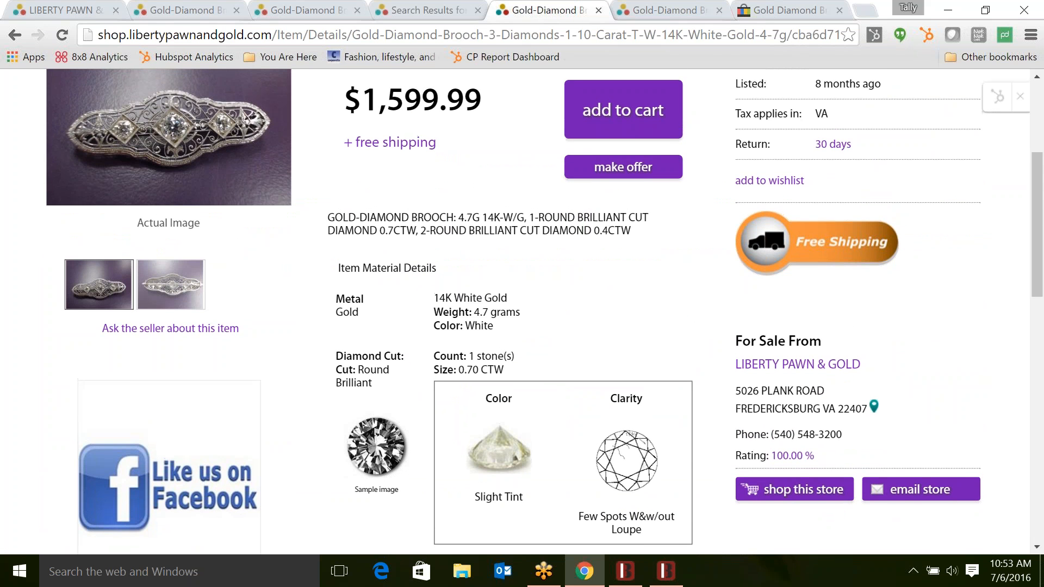
pyautogui.scroll(-3, 584, 343)
pyautogui.scroll(5, 652, 490)
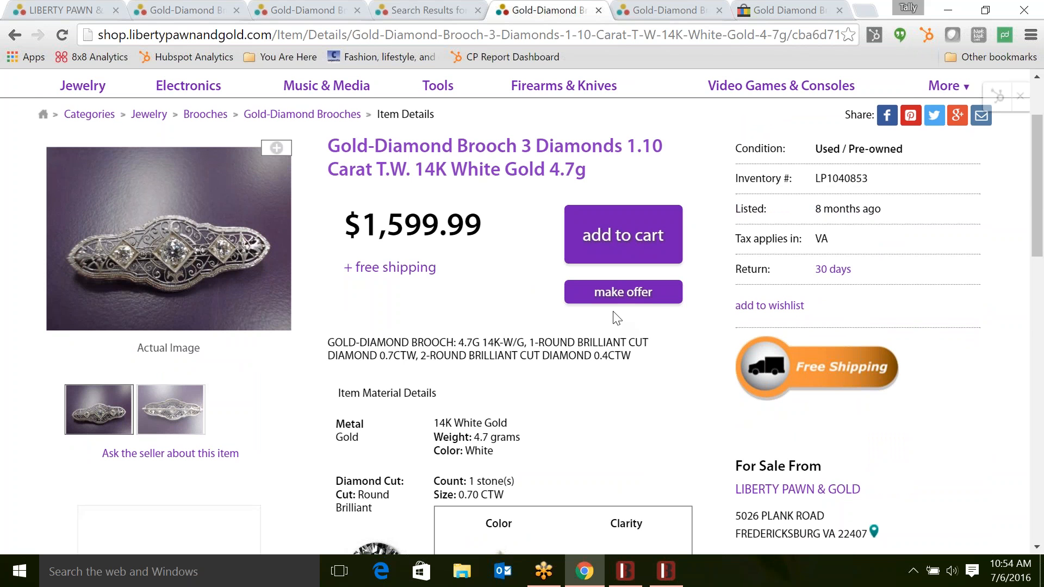
pyautogui.click(670, 8)
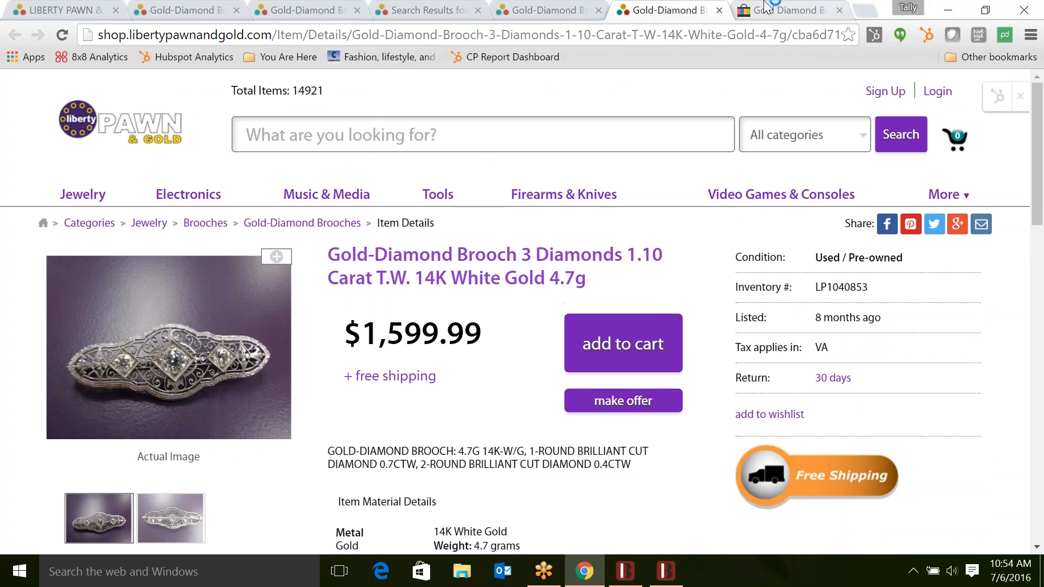
# - Switch to the Gold-Diamond Brooch eBay listing and scroll through its details
pyautogui.click(766, 6)
pyautogui.scroll(14, 606, 286)
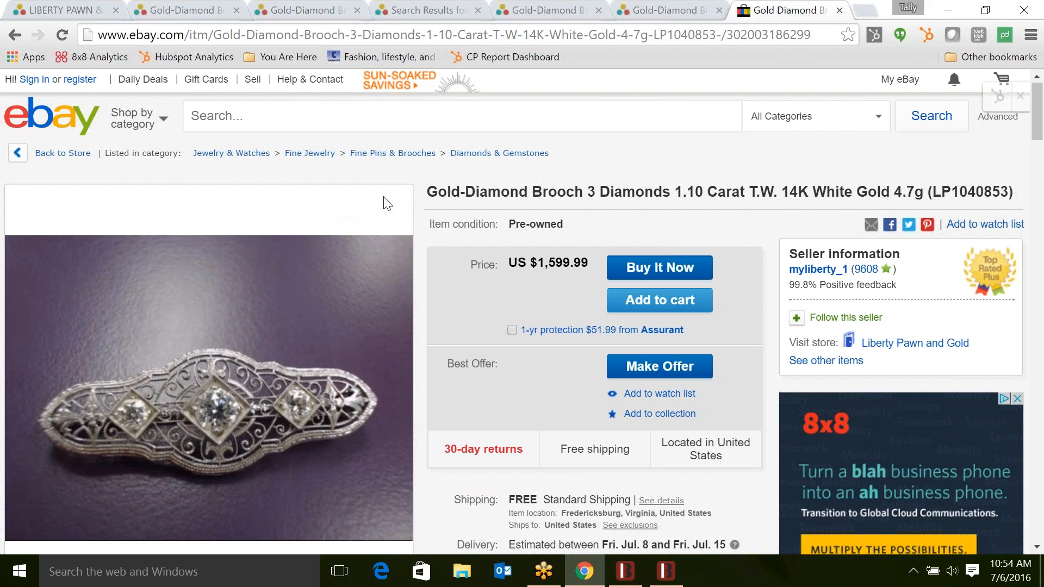
pyautogui.scroll(-17, 459, 402)
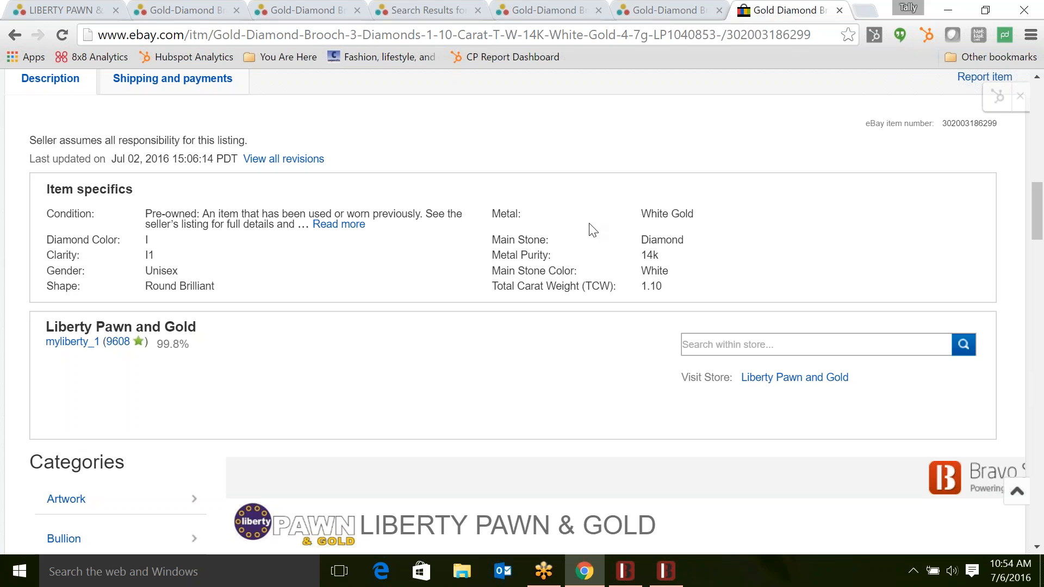
pyautogui.scroll(-1, 578, 213)
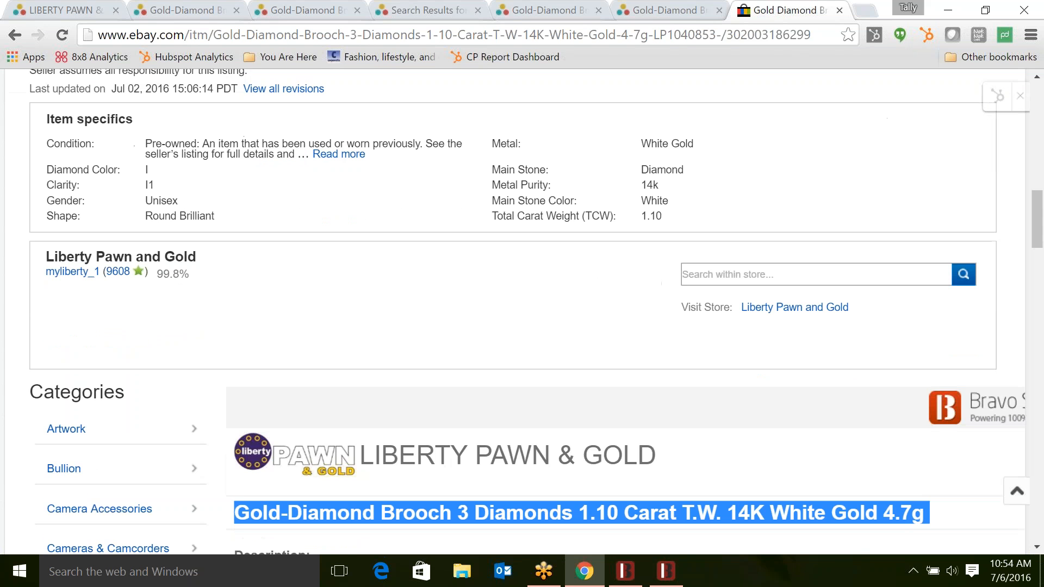
pyautogui.scroll(-1, 522, 310)
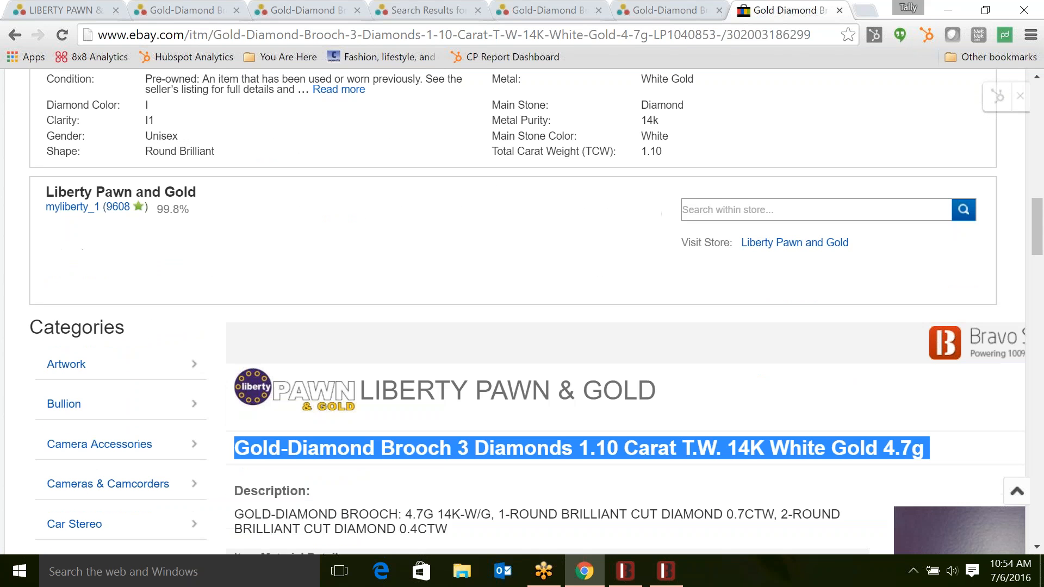
pyautogui.scroll(-4, 522, 310)
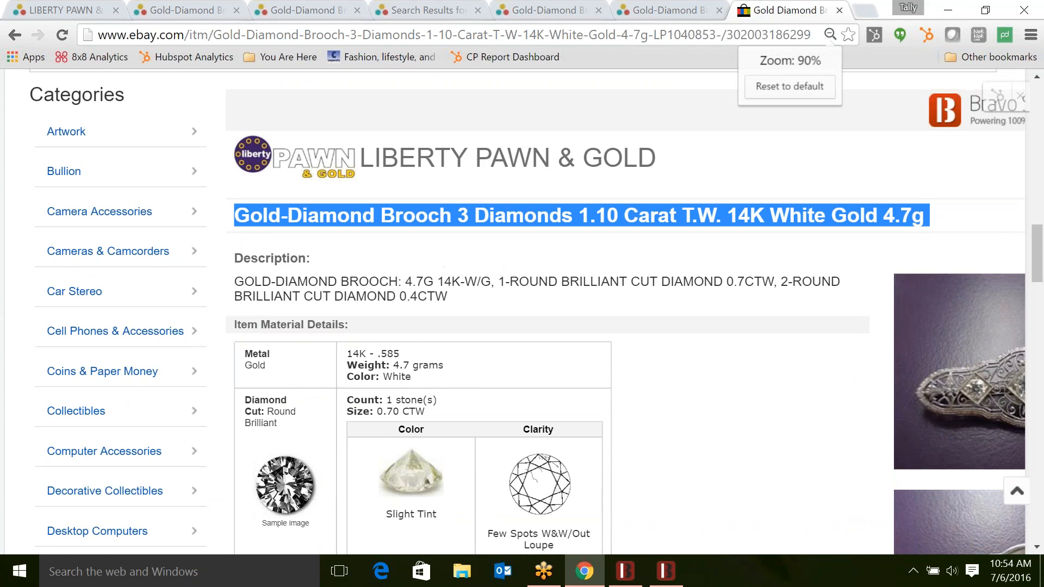
# - Zoom the listing to 75%, look over its photo thumbnails, then minimize Chrome
pyautogui.hotkey('ctrl', '-')
pyautogui.hotkey('ctrl', '-')
pyautogui.hotkey('ctrl', '-')
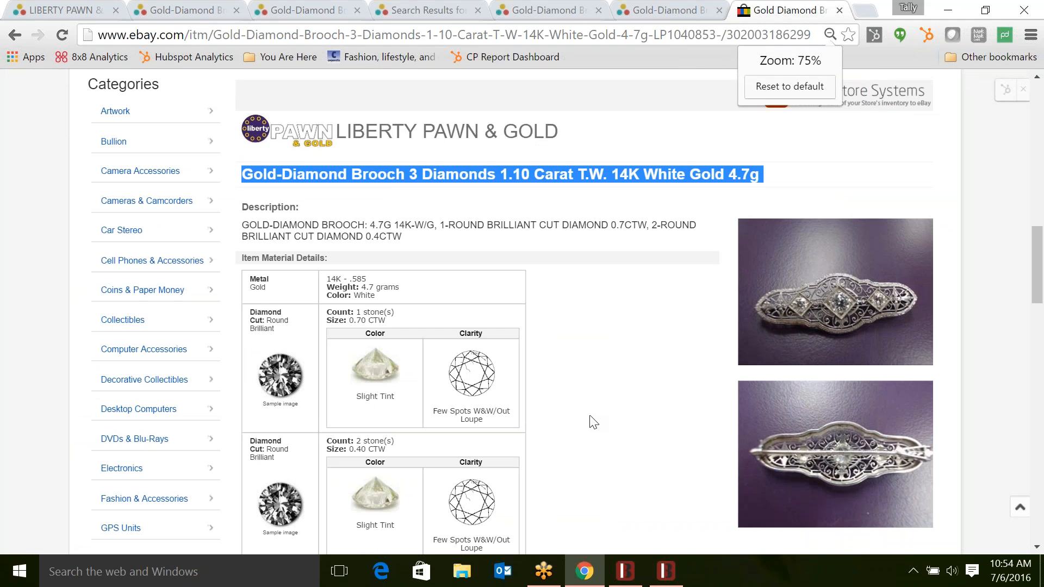
pyautogui.scroll(-2, 851, 314)
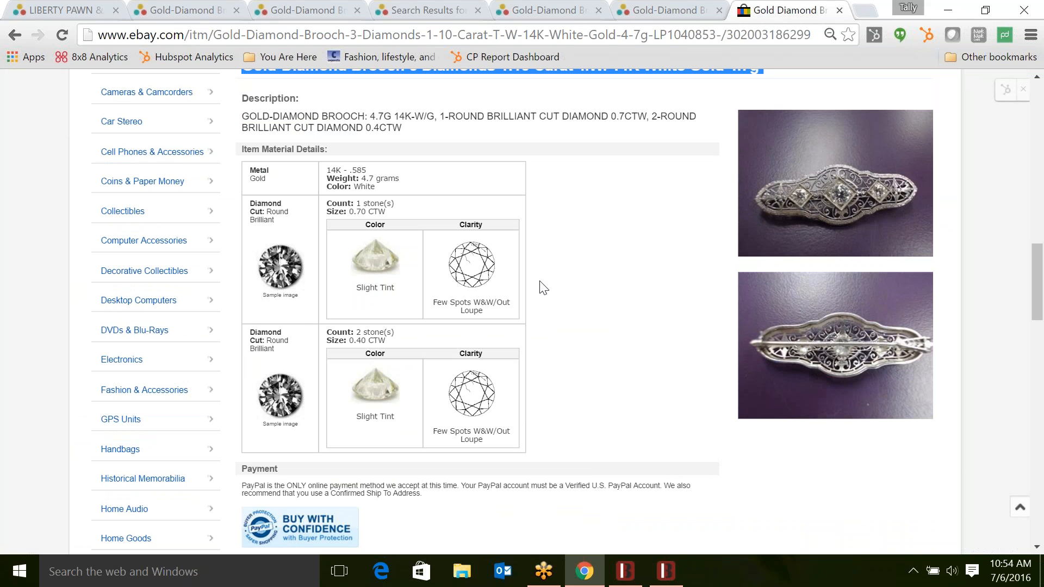
pyautogui.scroll(2, 542, 288)
pyautogui.scroll(12, 540, 303)
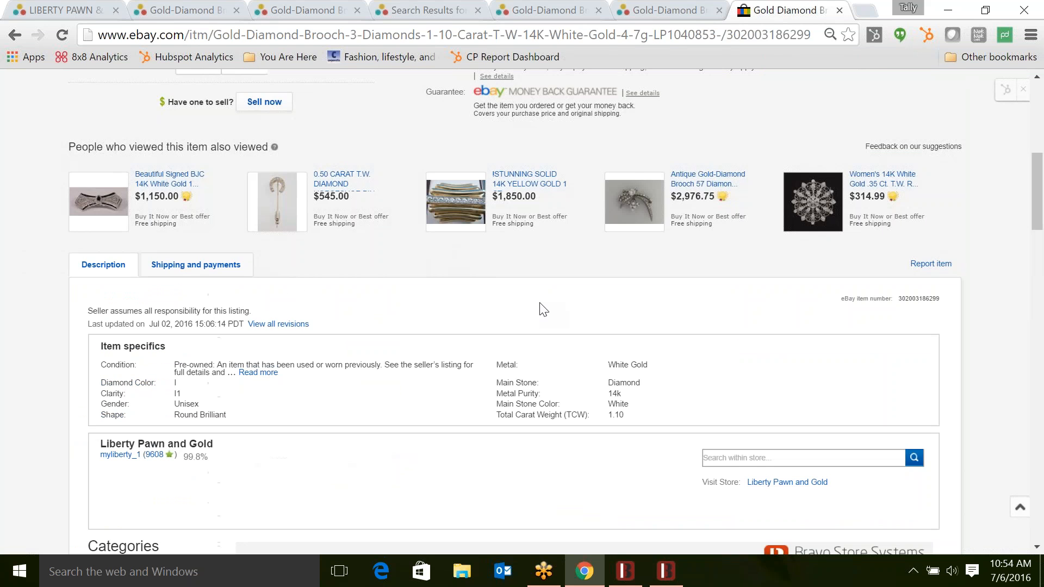
pyautogui.moveTo(244, 496)
pyautogui.moveTo(199, 501)
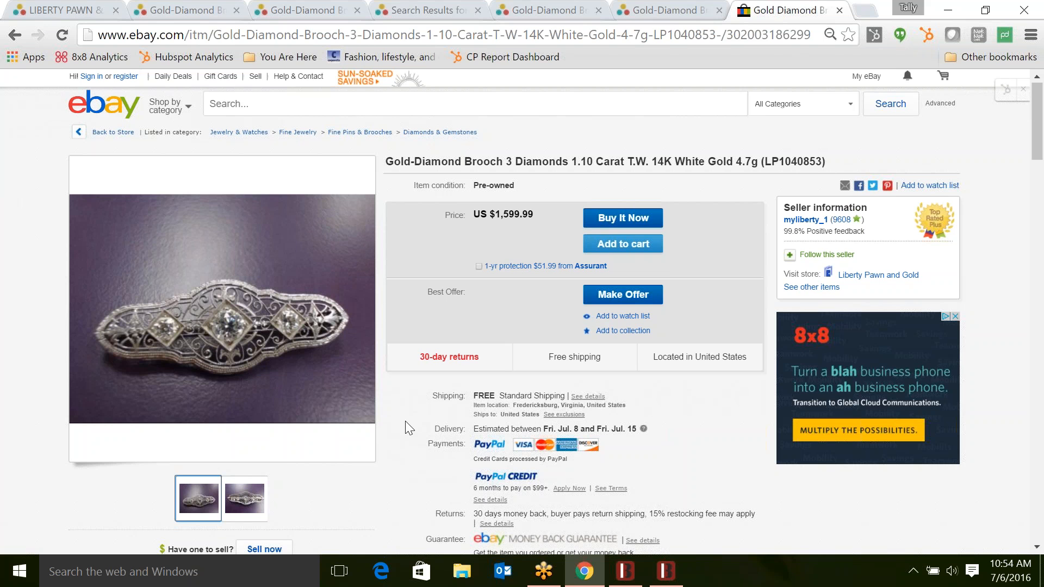
pyautogui.click(952, 11)
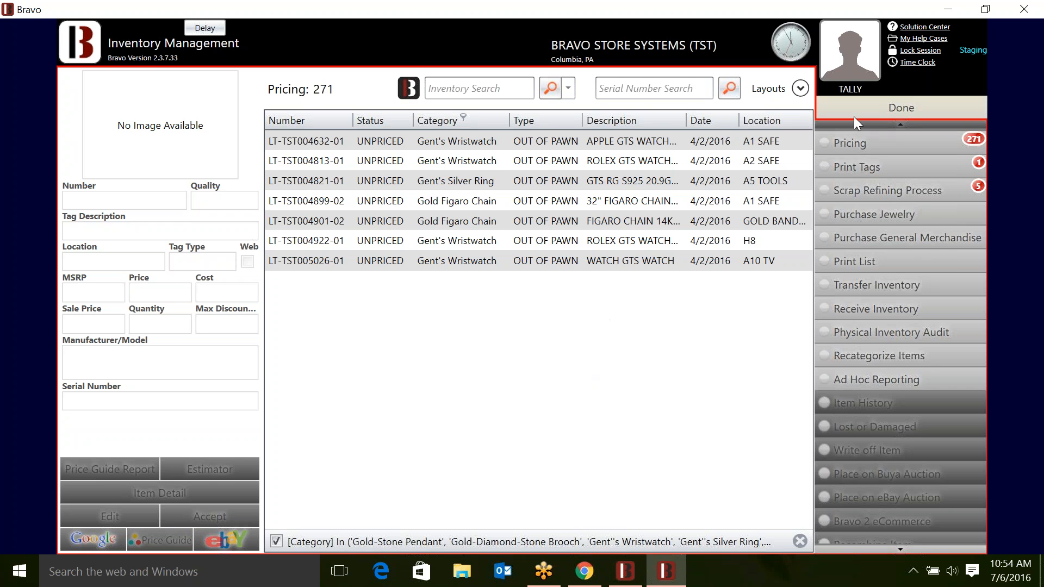
# - Click Done to leave the pricing list, returning to the Dashboard with 271 items to price
pyautogui.click(882, 111)
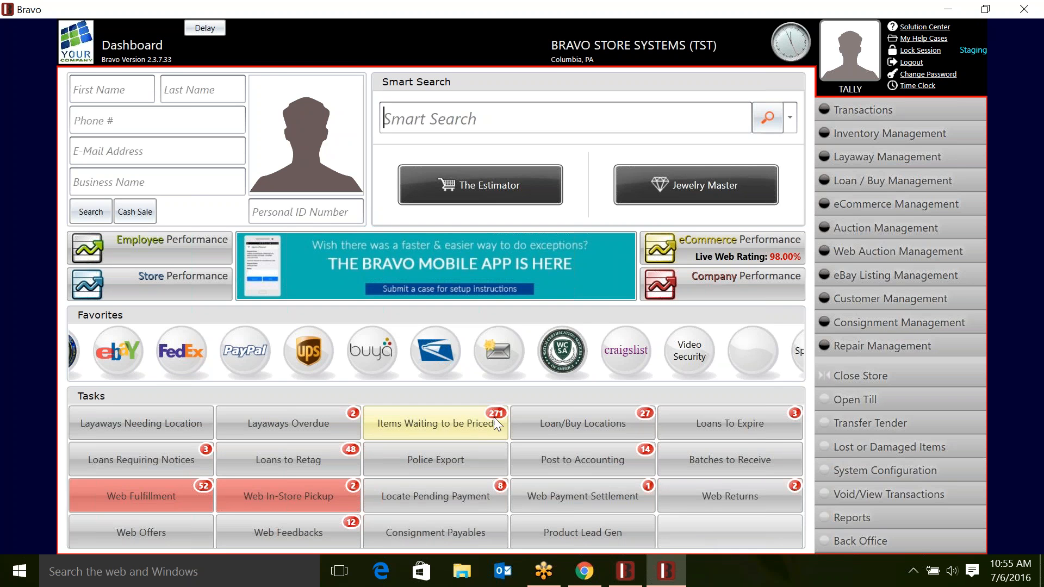
# - Open the eCommerce Performance report and scroll through BUYA figures, top categories and top 100 items
pyautogui.click(703, 251)
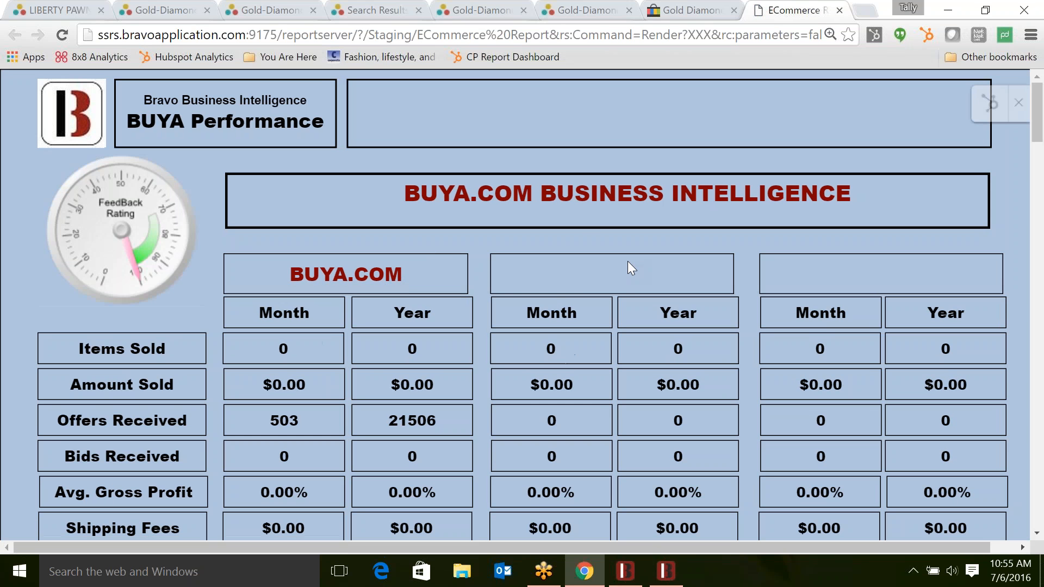
pyautogui.scroll(-2, 570, 311)
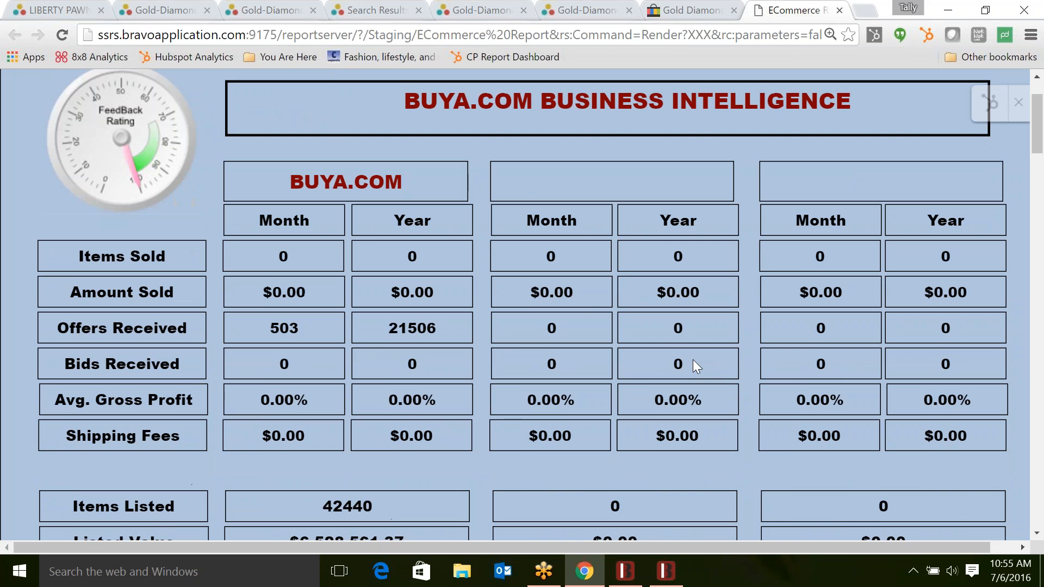
pyautogui.scroll(-5, 611, 329)
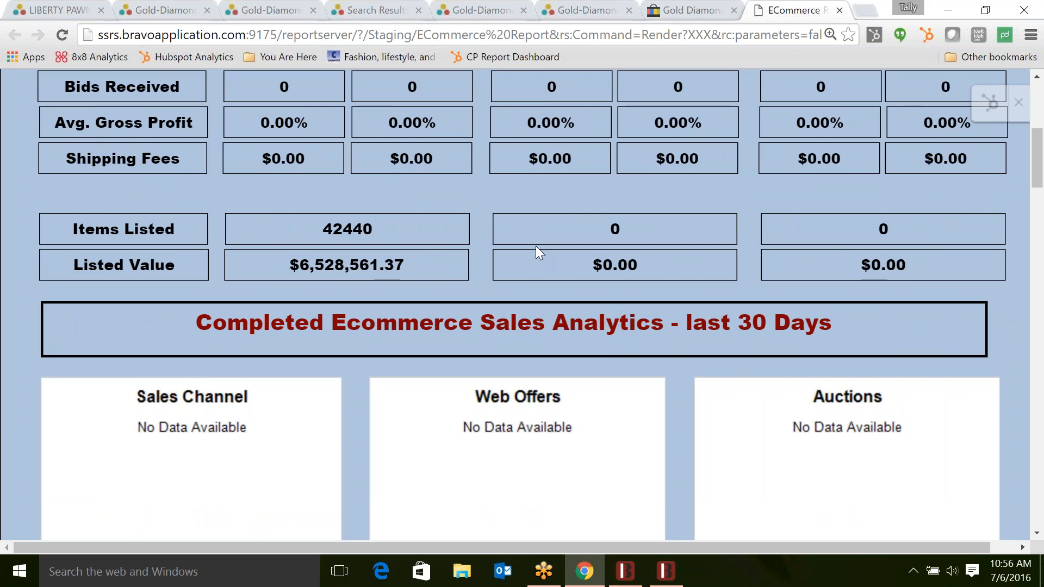
pyautogui.scroll(-2, 536, 251)
pyautogui.scroll(-10, 536, 246)
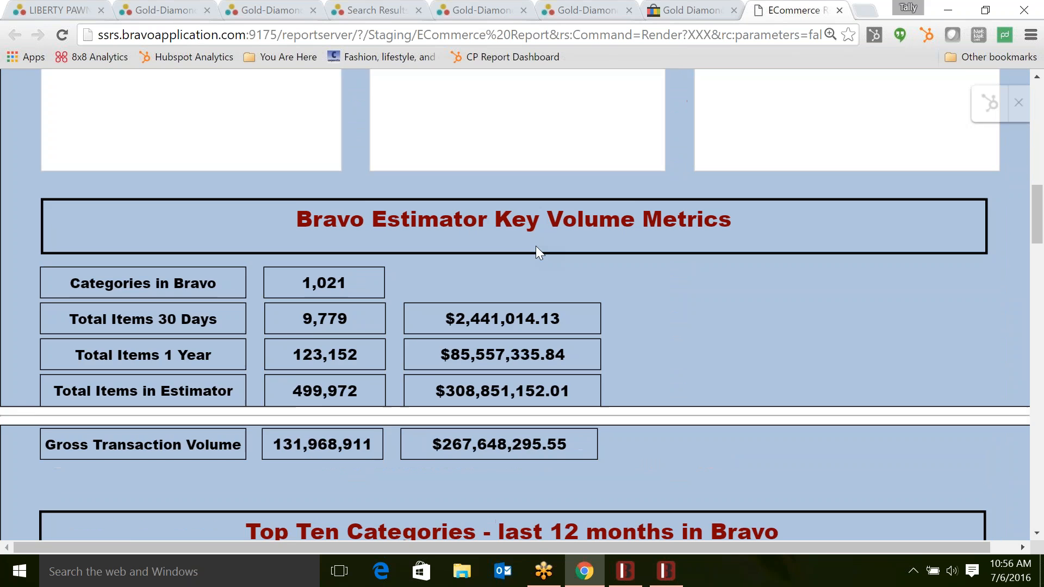
pyautogui.scroll(-4, 725, 302)
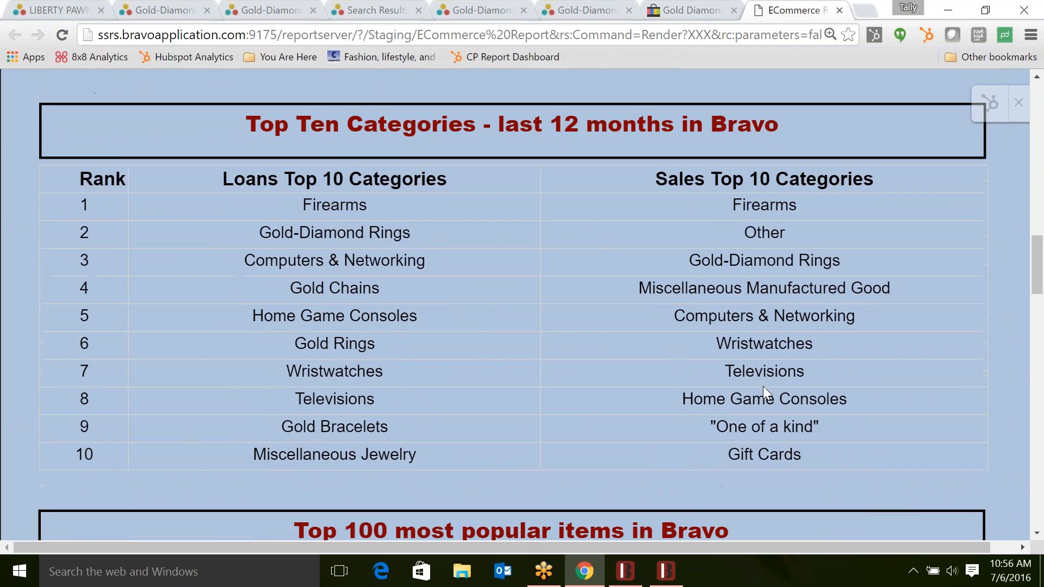
pyautogui.scroll(-6, 575, 399)
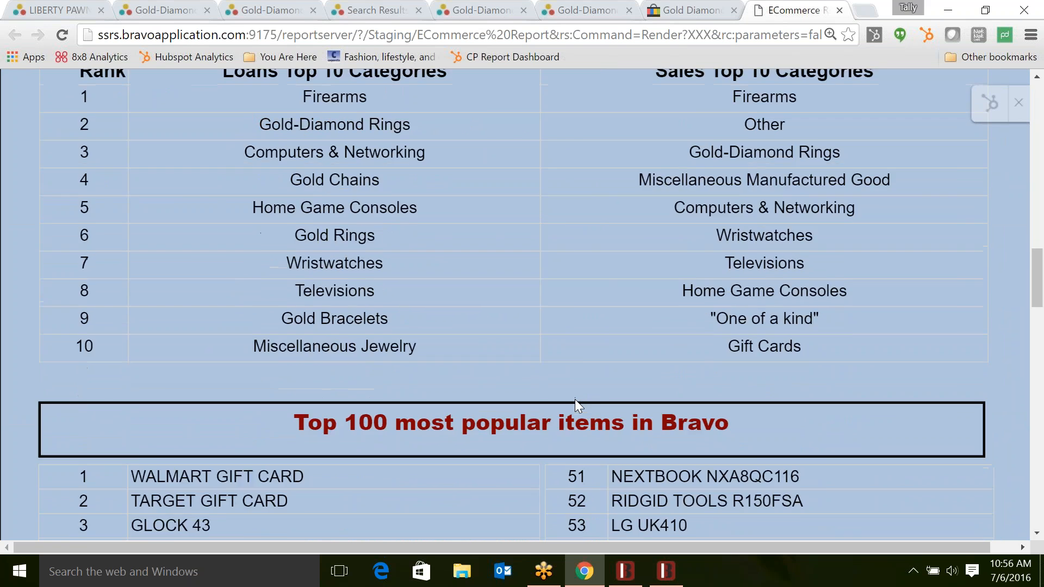
pyautogui.scroll(-15, 659, 447)
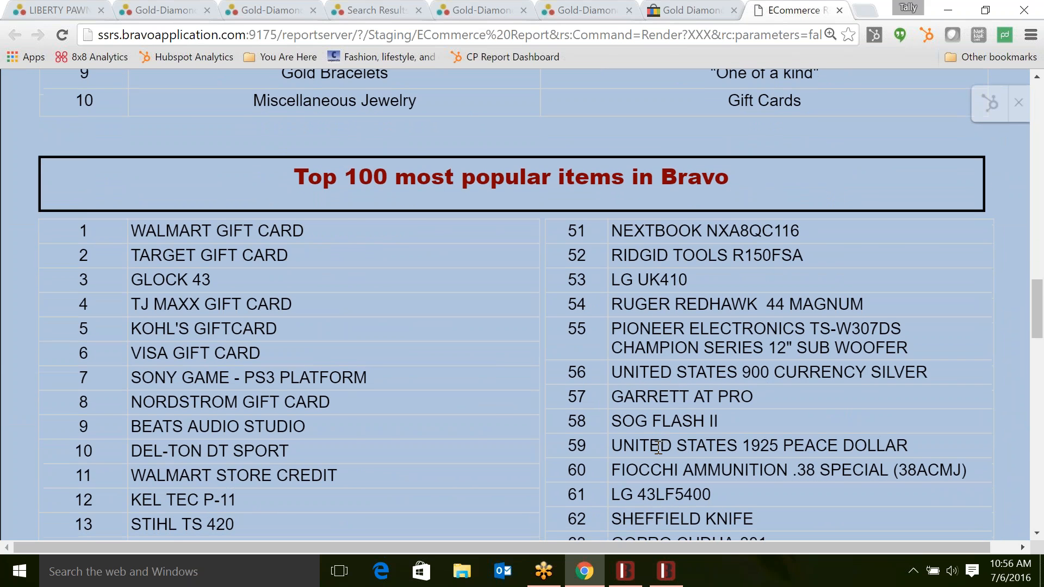
pyautogui.scroll(-6, 659, 447)
pyautogui.scroll(20, 659, 447)
pyautogui.scroll(8, 522, 305)
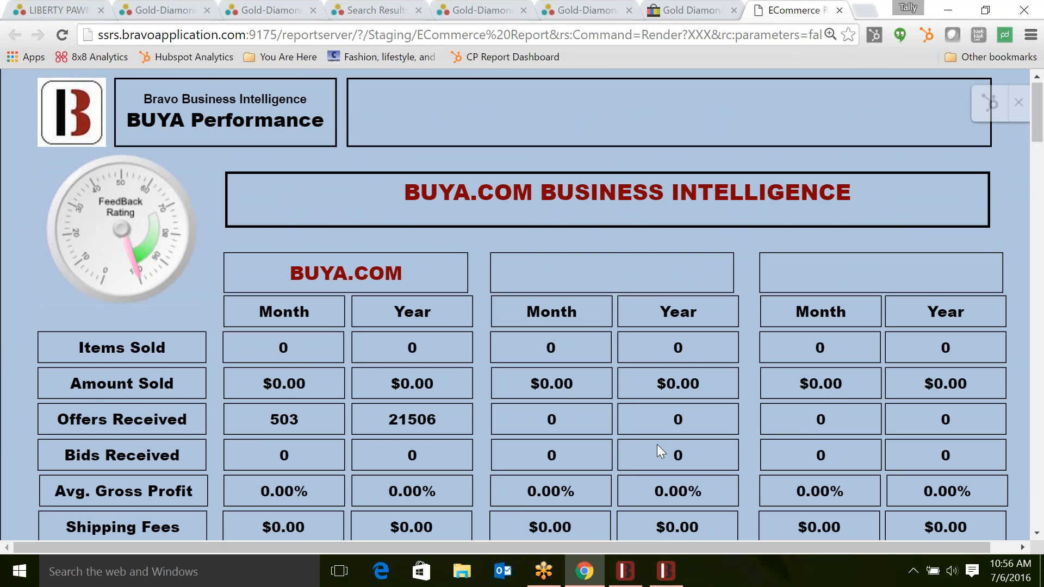
# - Minimize the browser holding the eCommerce report to get back to Bravo's Dashboard
pyautogui.click(947, 16)
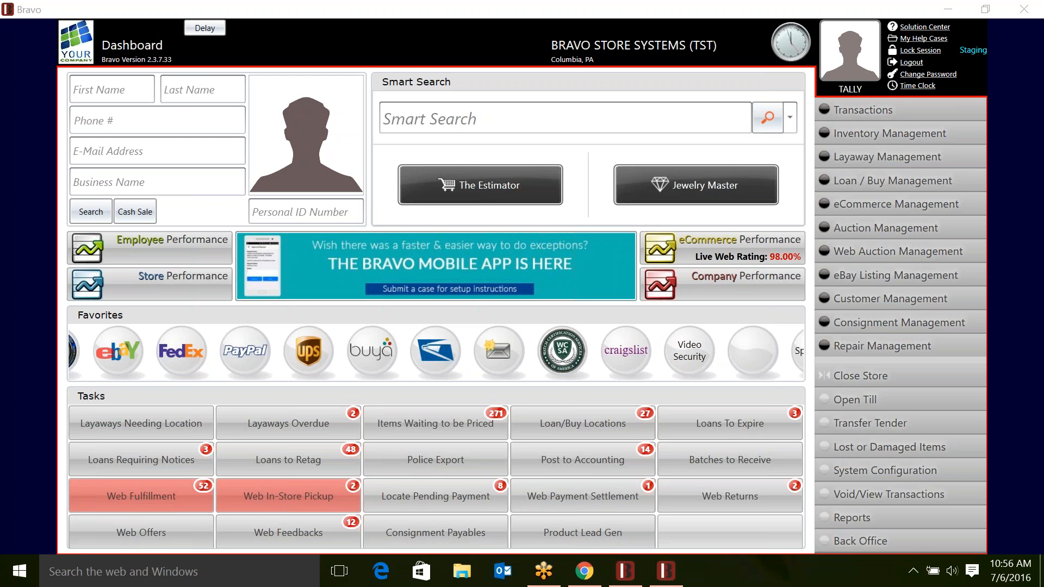
# - Smart-search DEWALT COMBO, pick the 3 Piece Combo Kit, grade it like new, untested, 100% complete
pyautogui.click(617, 121)
pyautogui.write('DEWALT COM')
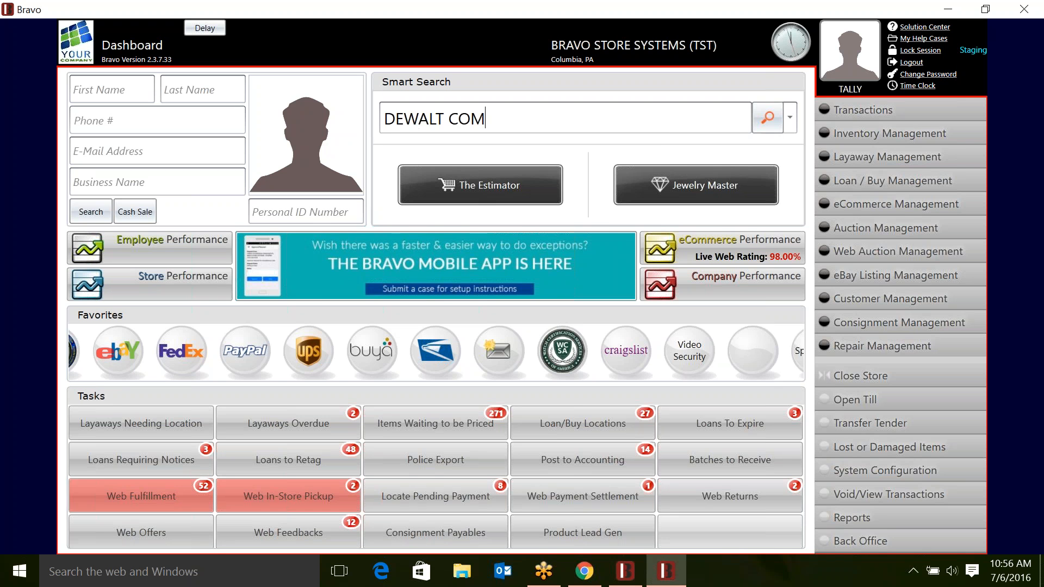
pyautogui.write('BO')
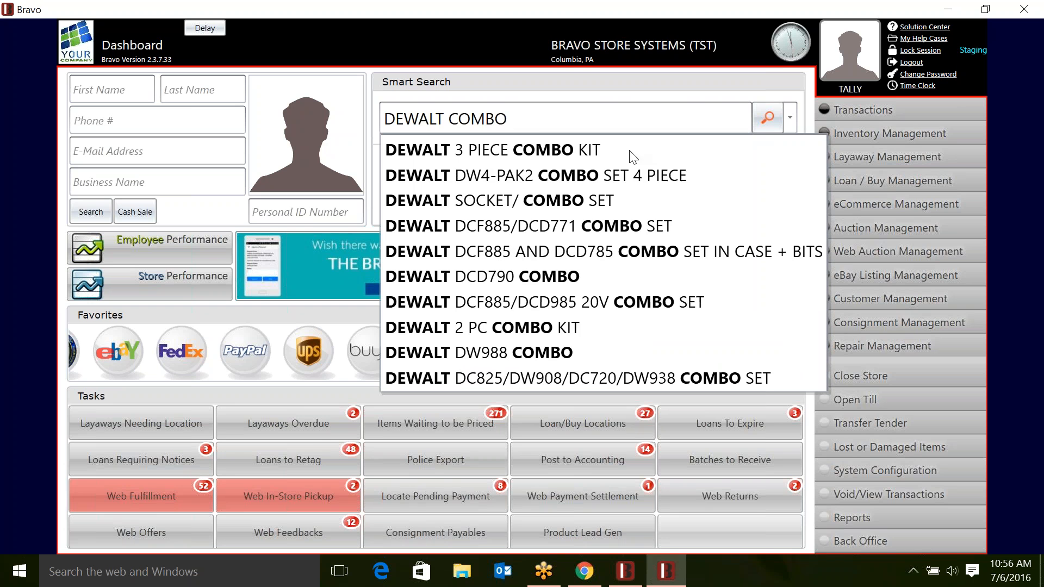
pyautogui.click(633, 145)
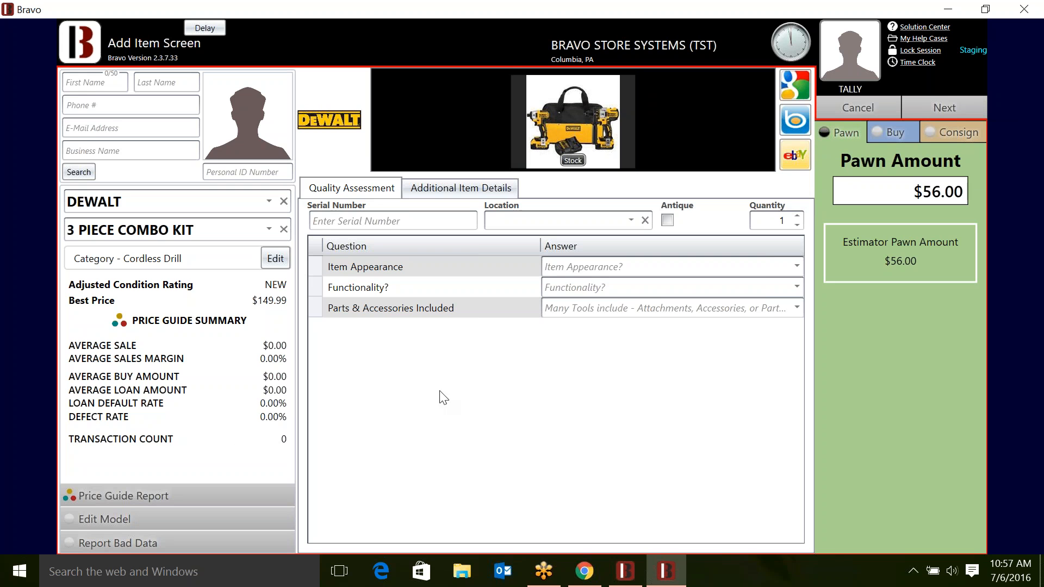
pyautogui.click(627, 269)
pyautogui.click(627, 303)
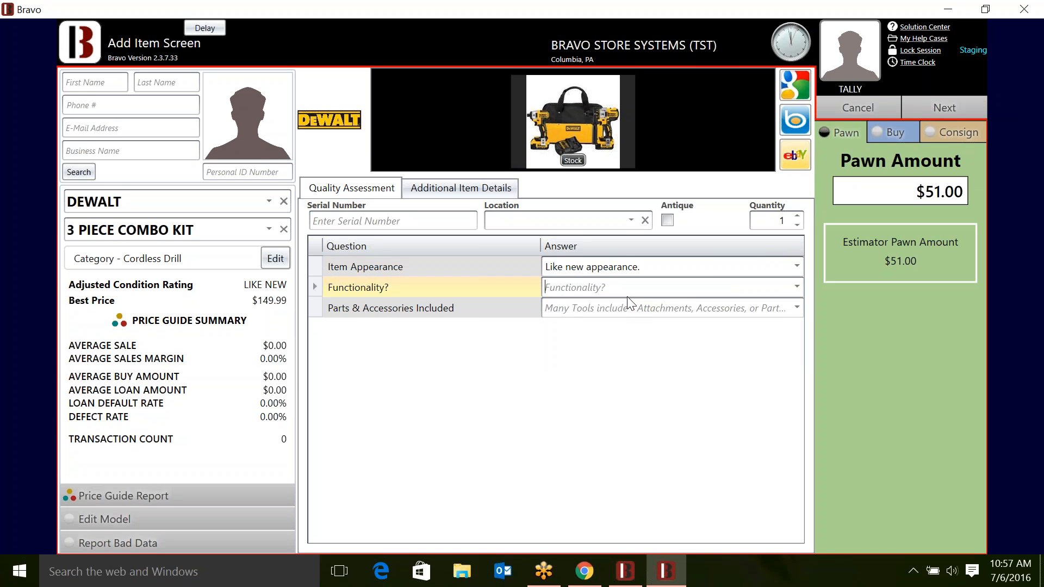
pyautogui.click(628, 325)
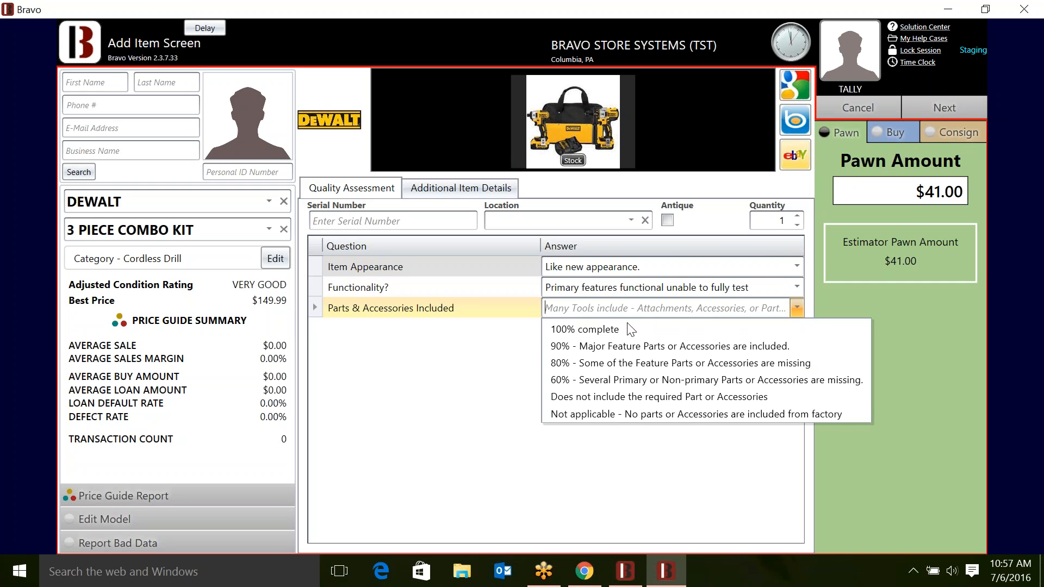
pyautogui.click(627, 328)
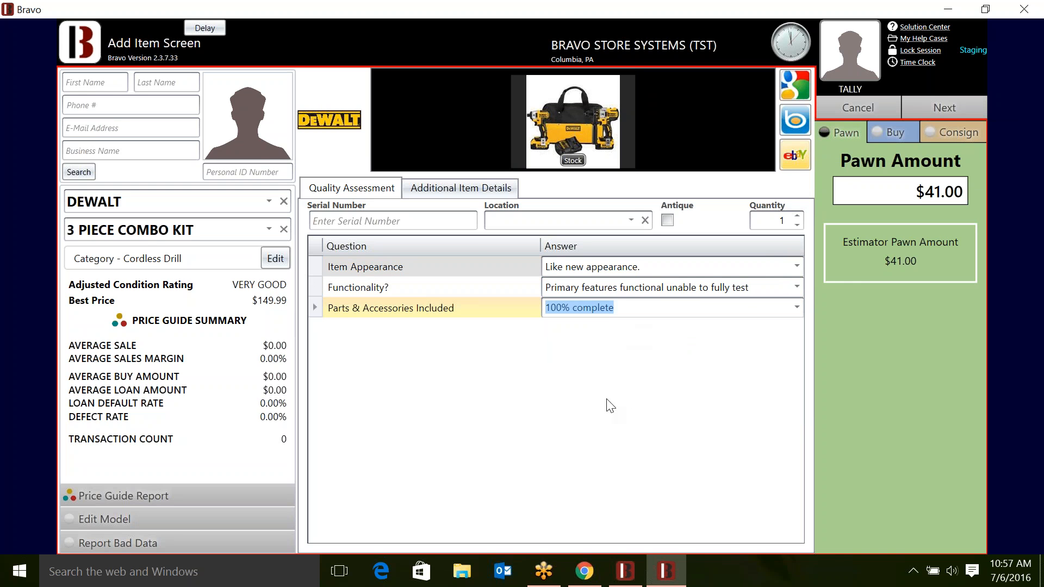
# - Override the pawn amount to $50.00, continue, and confirm the till and clock-in prompts
pyautogui.click(905, 190)
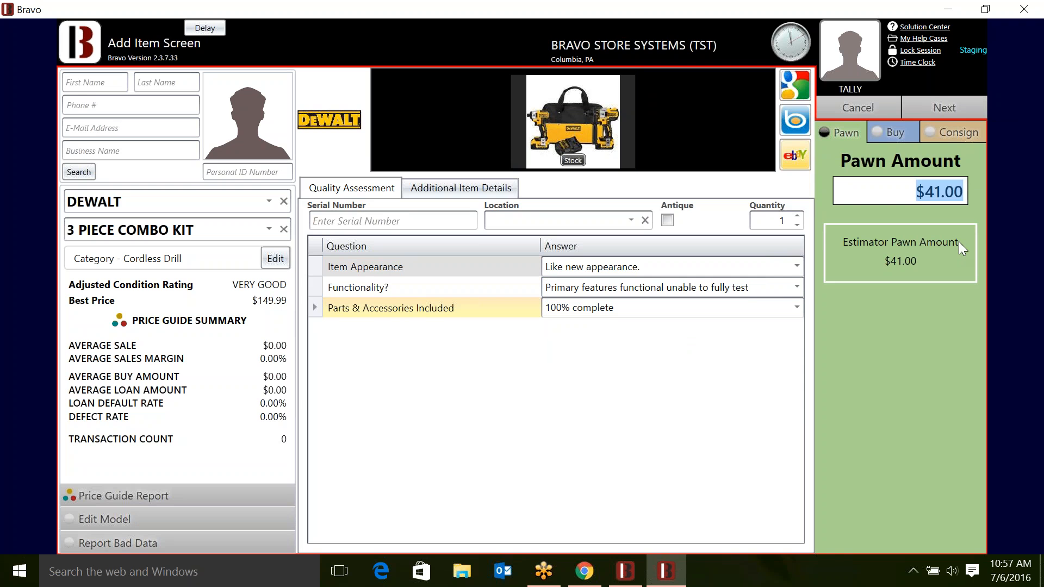
pyautogui.write('50')
pyautogui.click(929, 96)
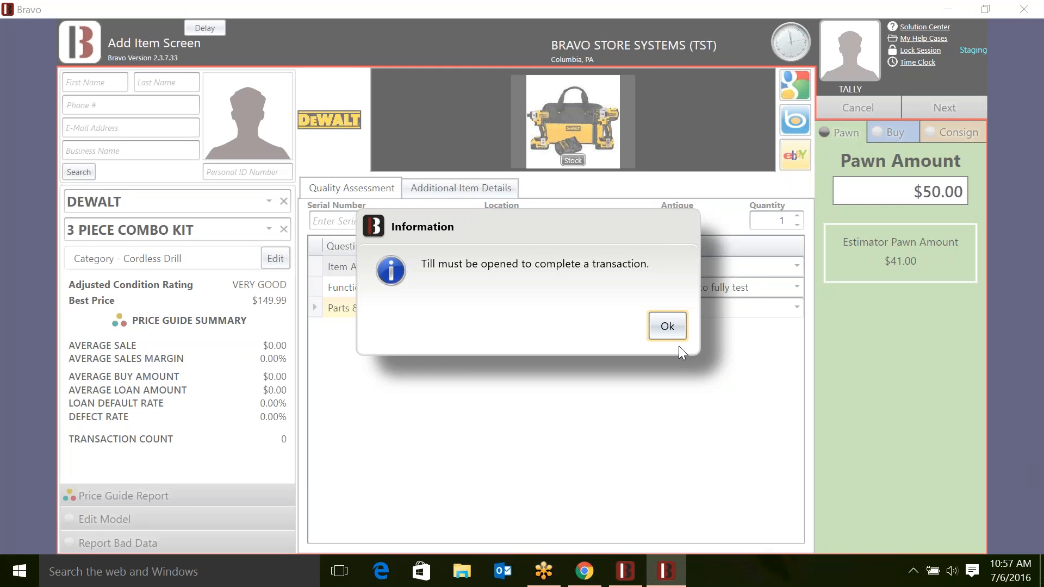
pyautogui.click(673, 332)
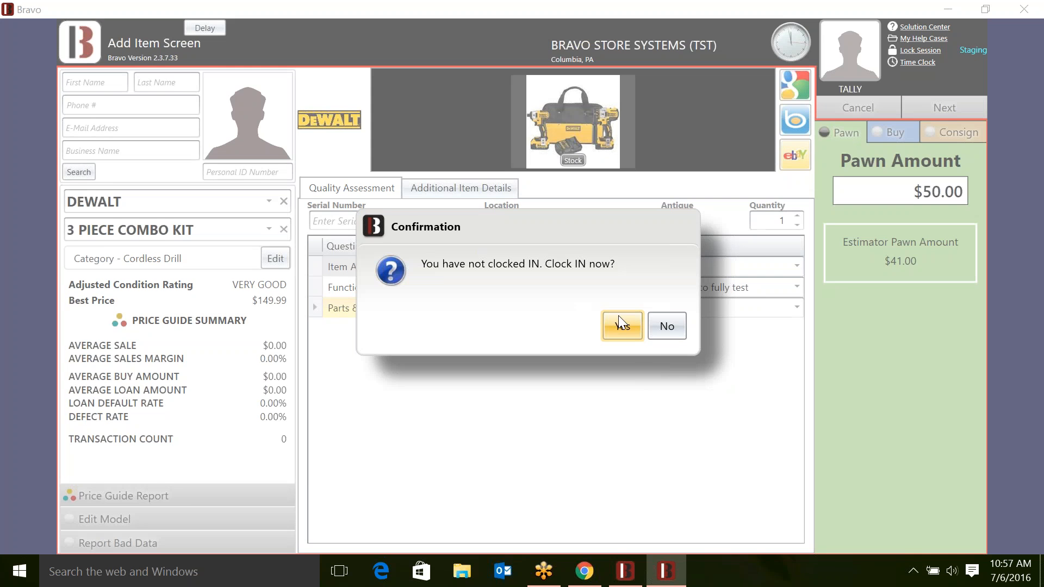
pyautogui.click(620, 321)
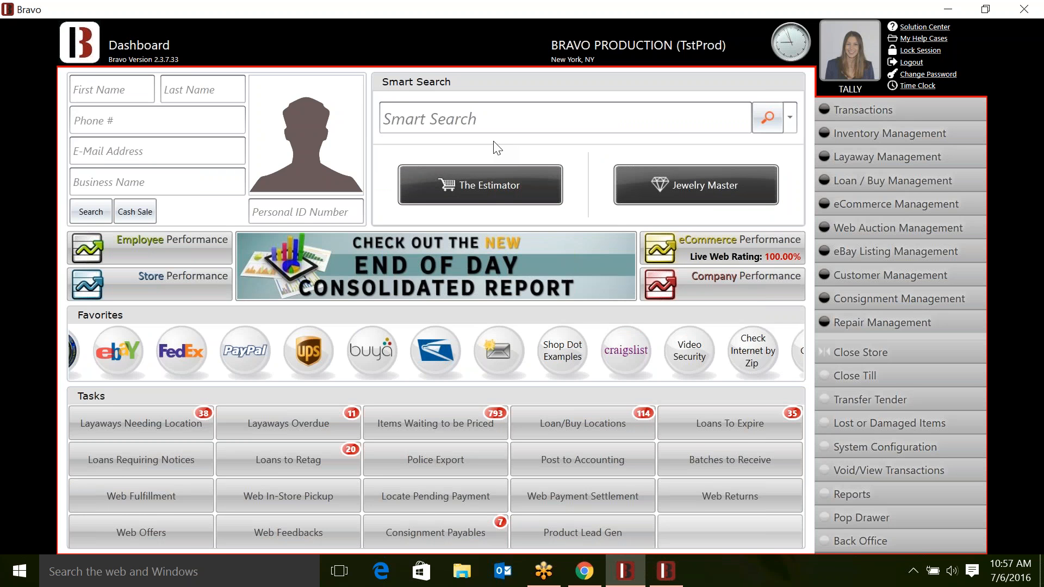
pyautogui.write('DEWALT COMBO')
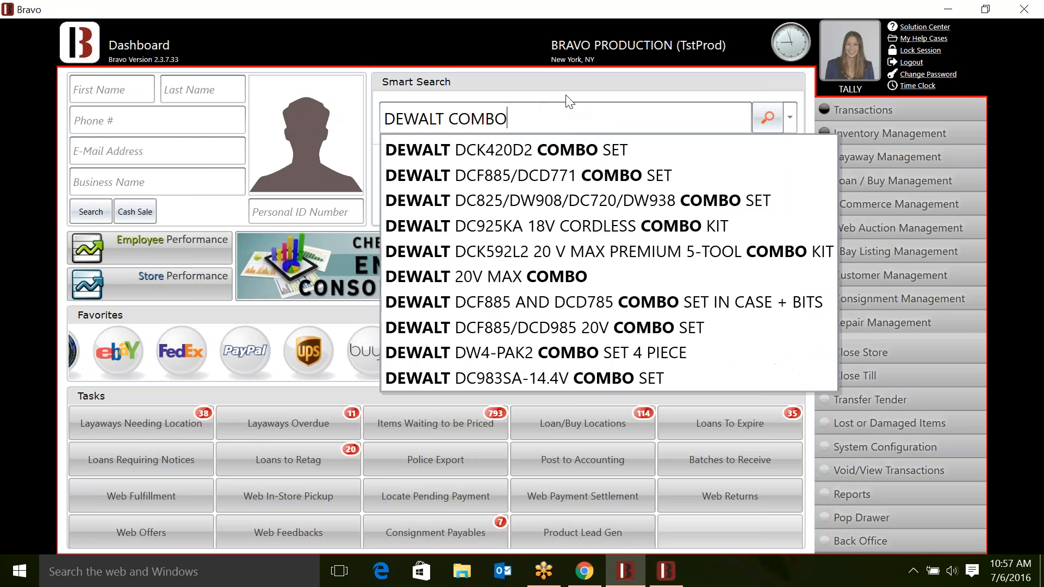
pyautogui.click(571, 149)
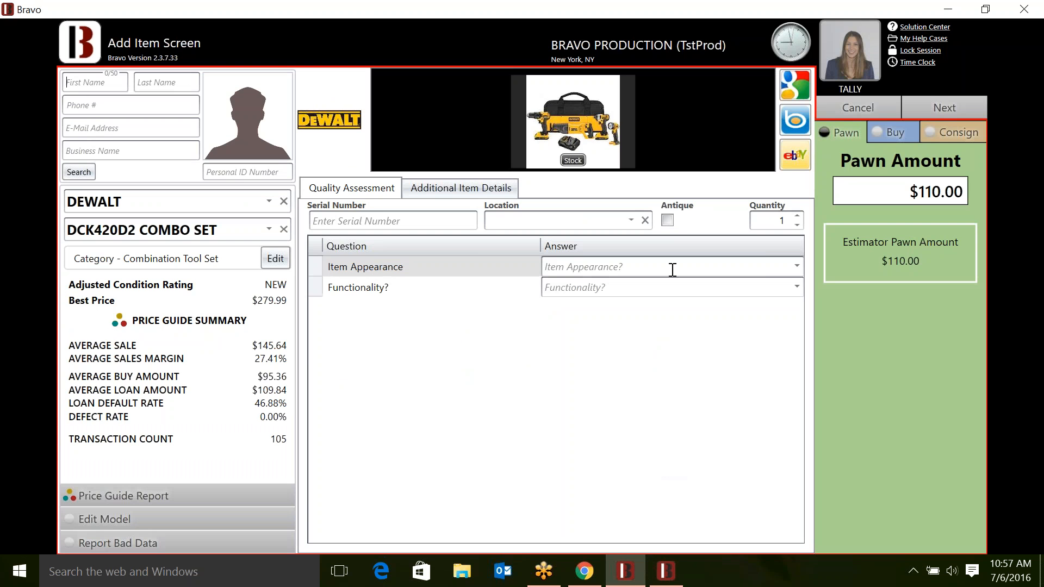
pyautogui.click(672, 287)
pyautogui.click(671, 310)
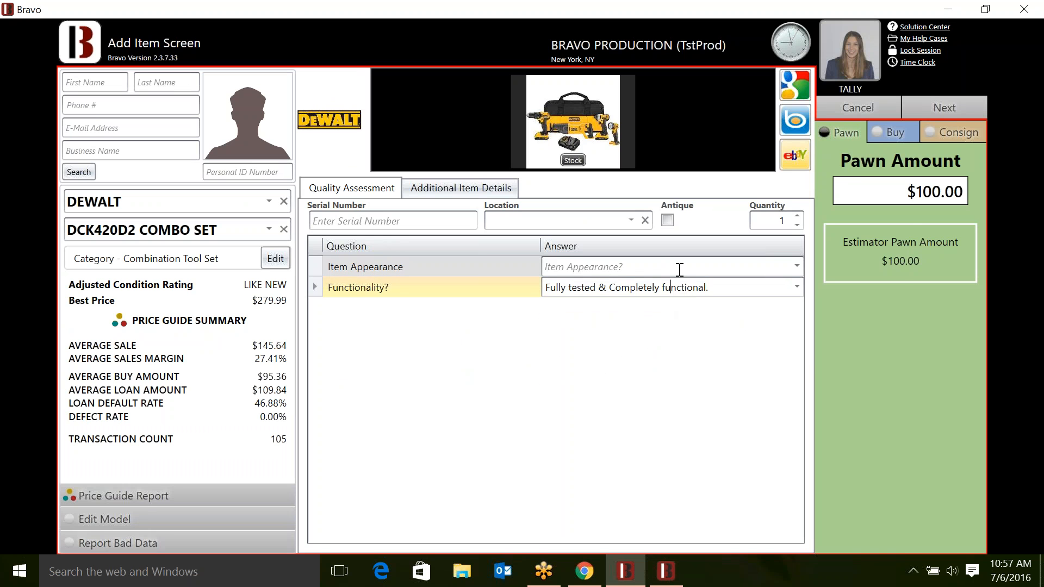
pyautogui.click(678, 267)
pyautogui.click(676, 289)
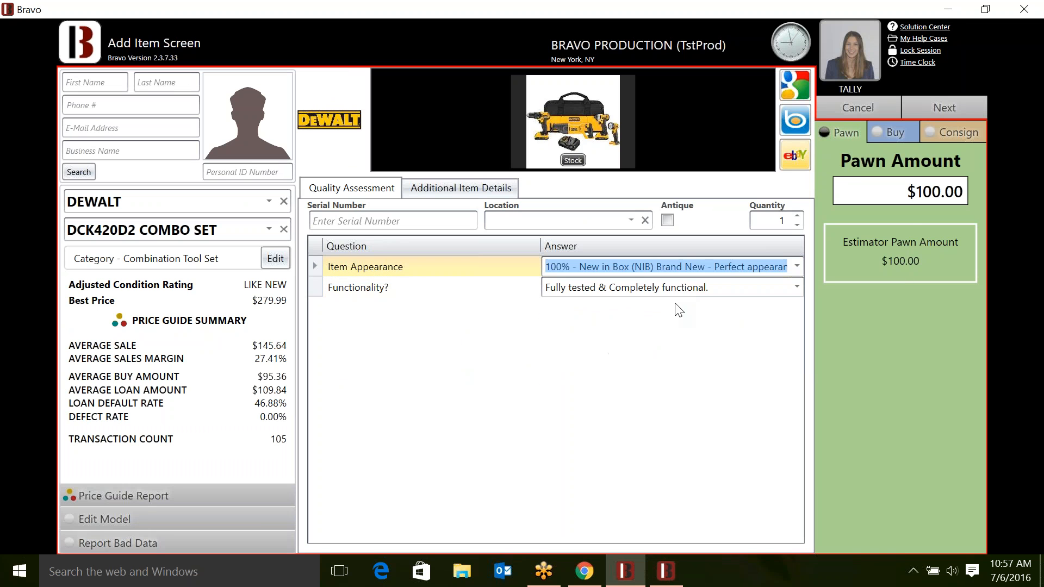
pyautogui.click(934, 108)
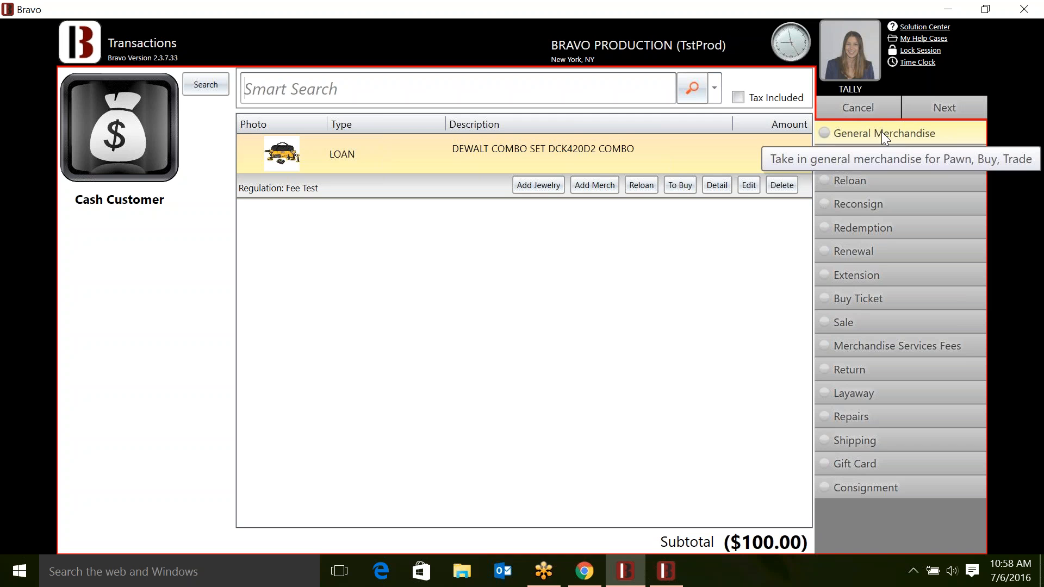
# - Search merchandise for DEWALT DRILL, filter to Air Drills, and choose the DWMT70786L
pyautogui.click(595, 184)
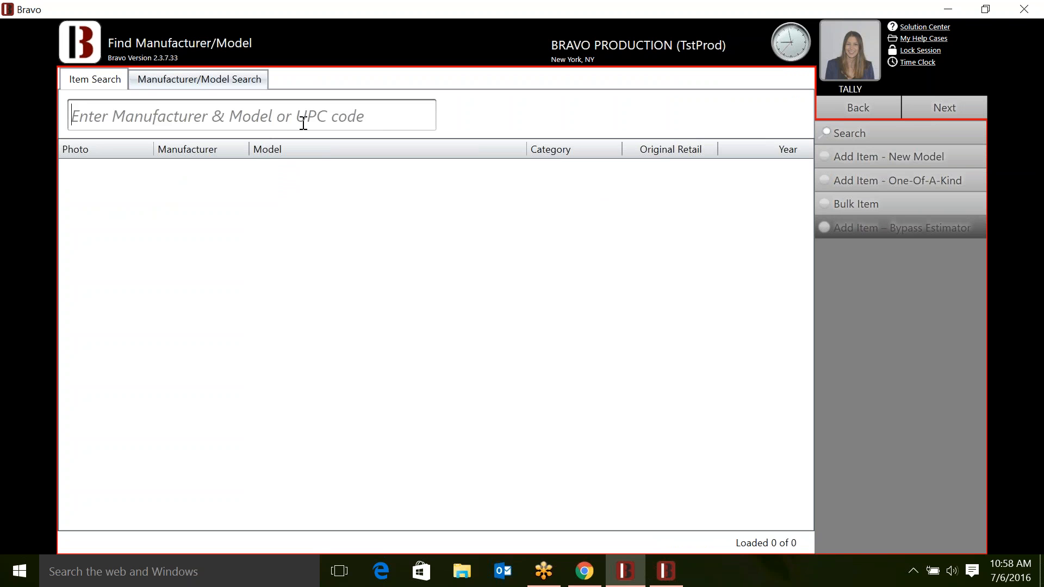
pyautogui.write('DEWALT DRI')
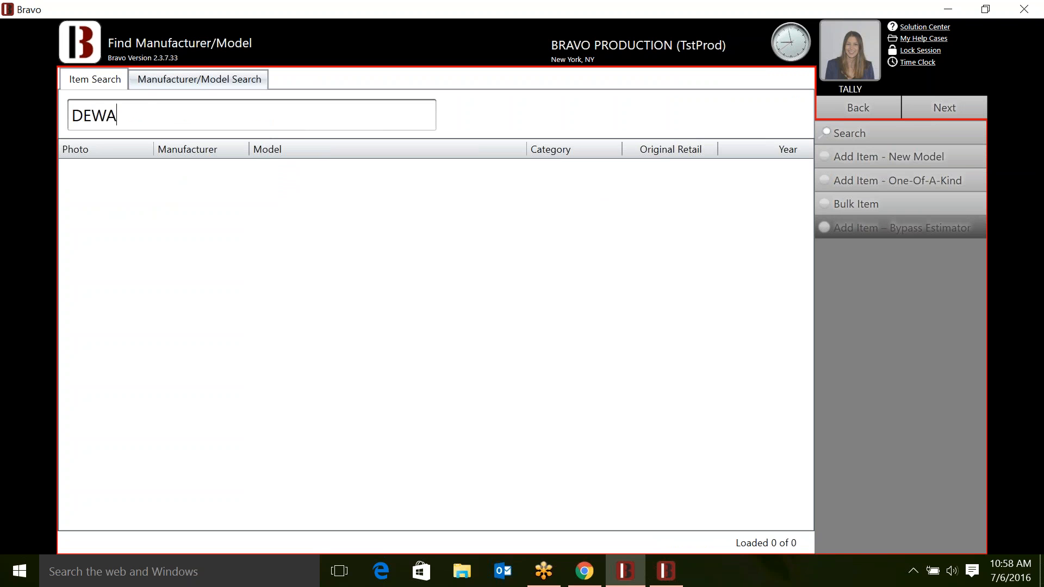
pyautogui.write('LL')
pyautogui.press('Return')
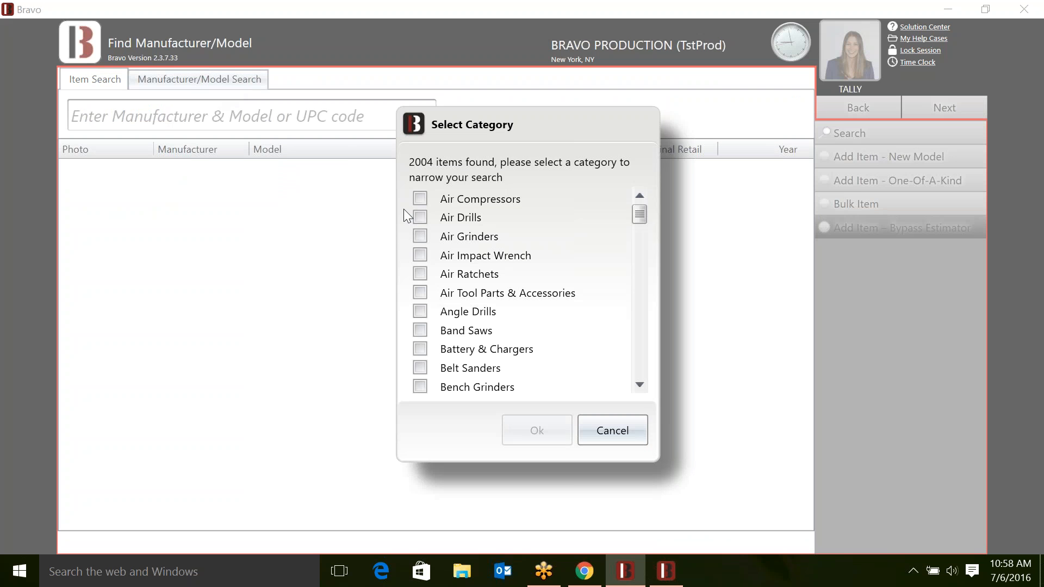
pyautogui.click(420, 217)
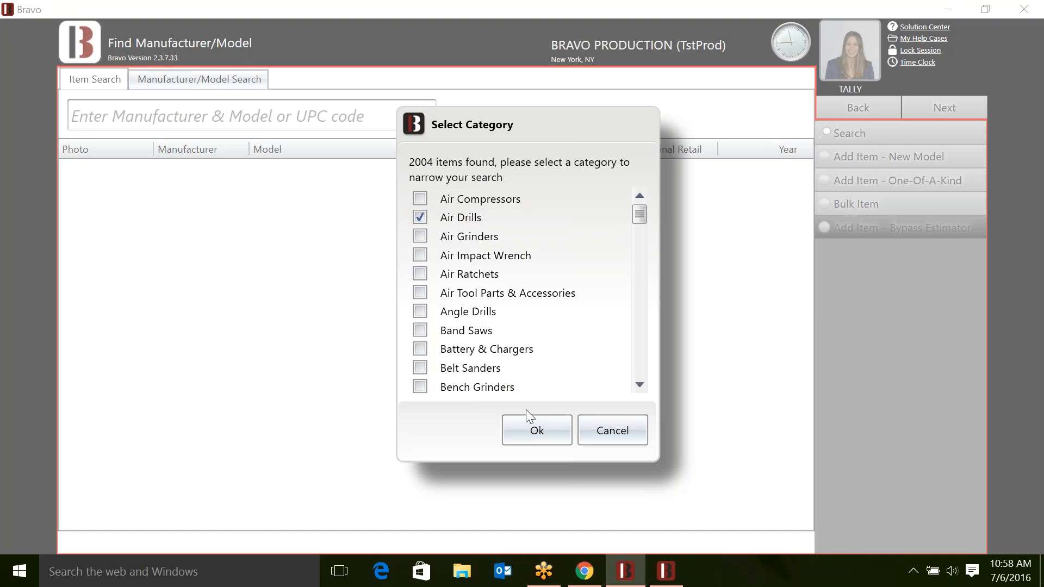
pyautogui.click(530, 427)
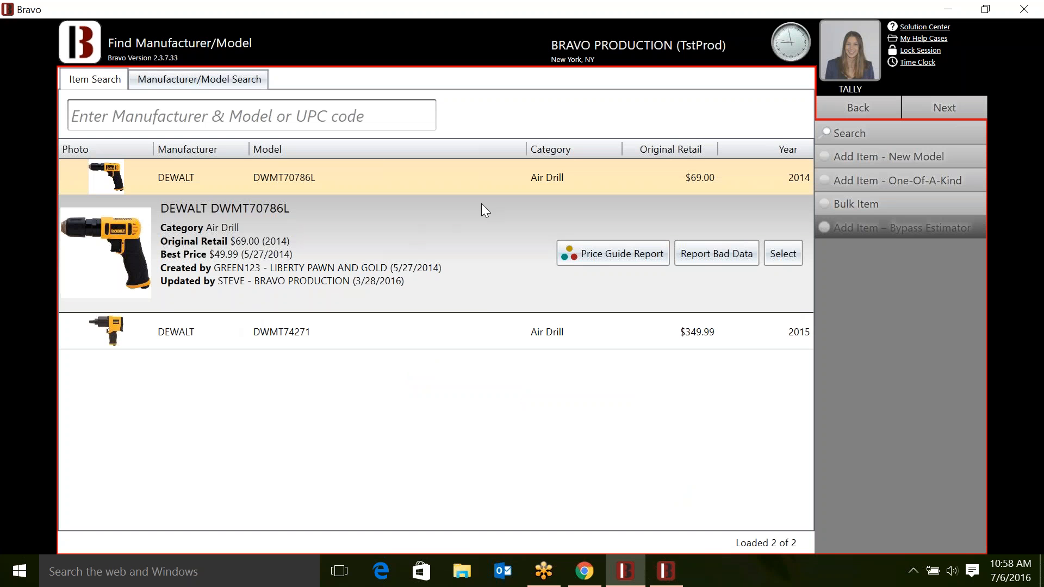
pyautogui.click(782, 253)
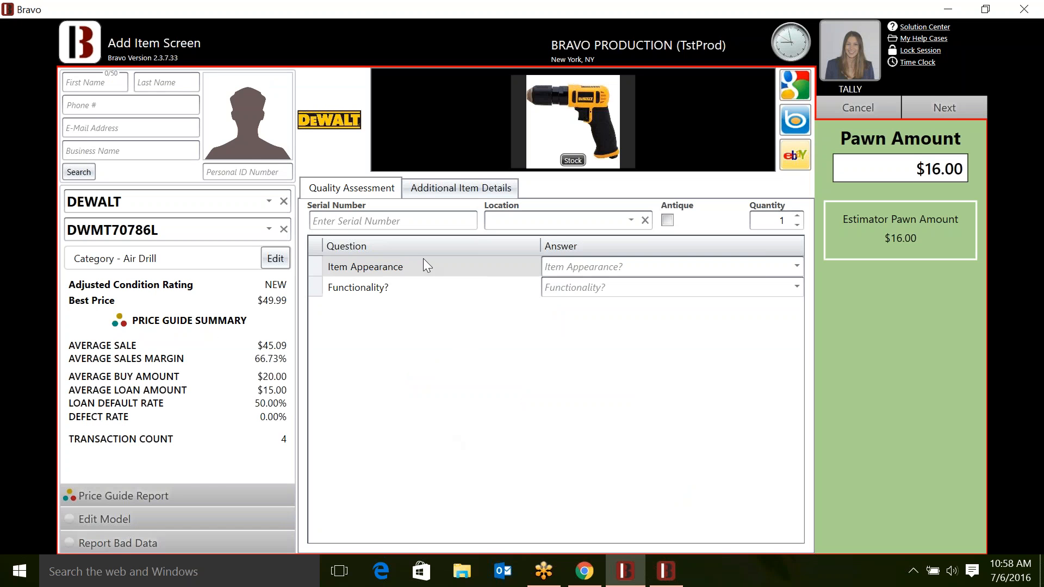
# - Grade the drill like new and fully tested, take the $14.00 pawn amount, and add it
pyautogui.click(585, 263)
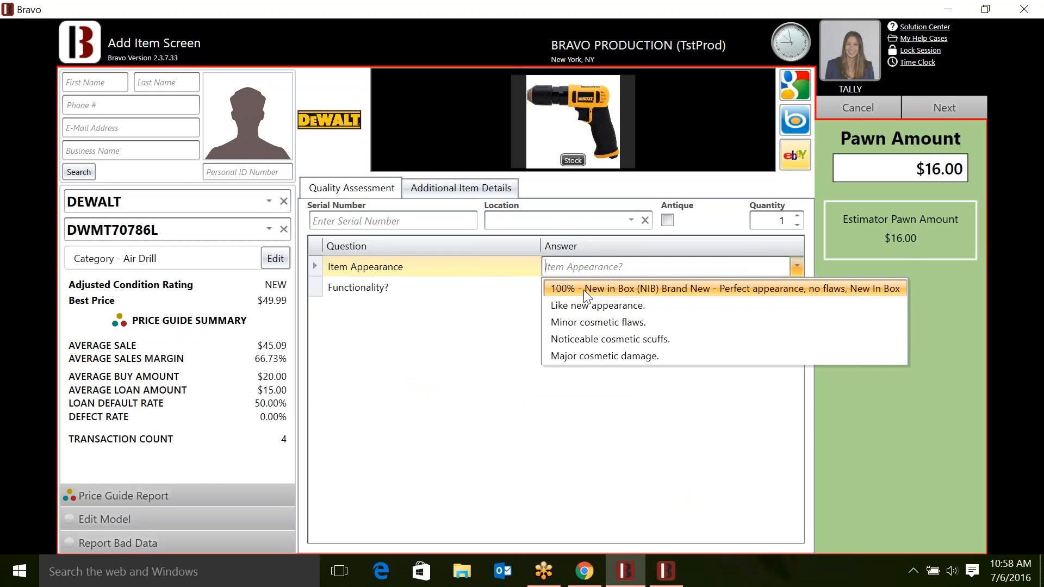
pyautogui.click(583, 303)
pyautogui.click(585, 290)
pyautogui.click(592, 305)
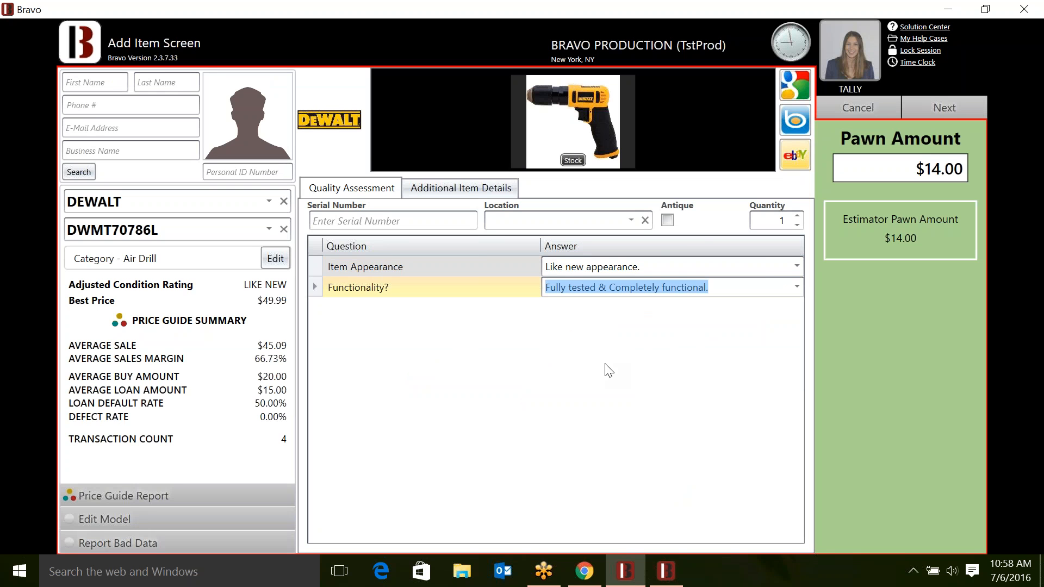
pyautogui.click(920, 166)
pyautogui.click(964, 101)
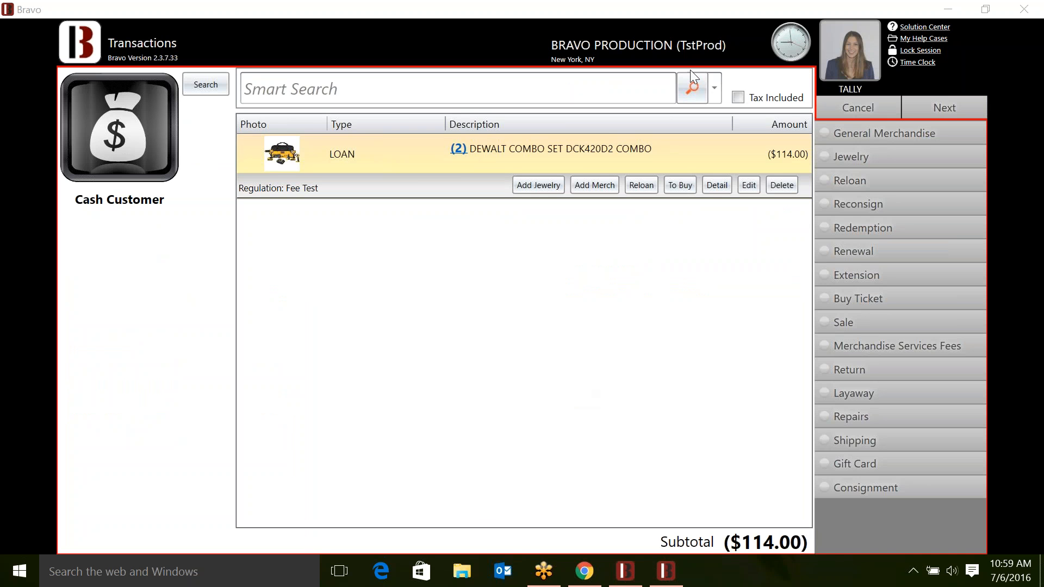
pyautogui.click(852, 101)
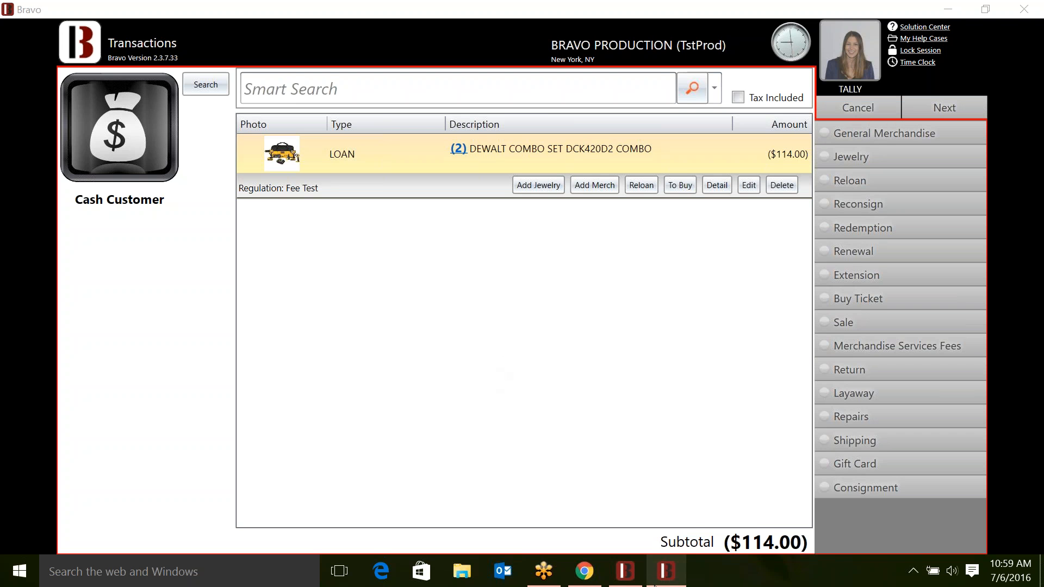
# - Abort the whole DeWalt loan transaction and open the 793 Items Waiting to be Priced list
pyautogui.click(855, 113)
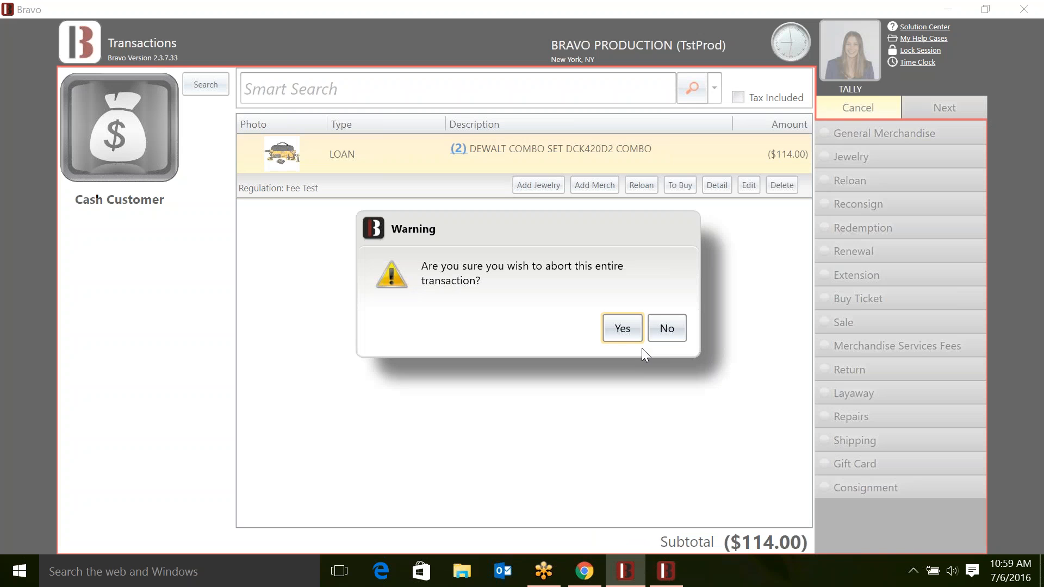
pyautogui.click(617, 333)
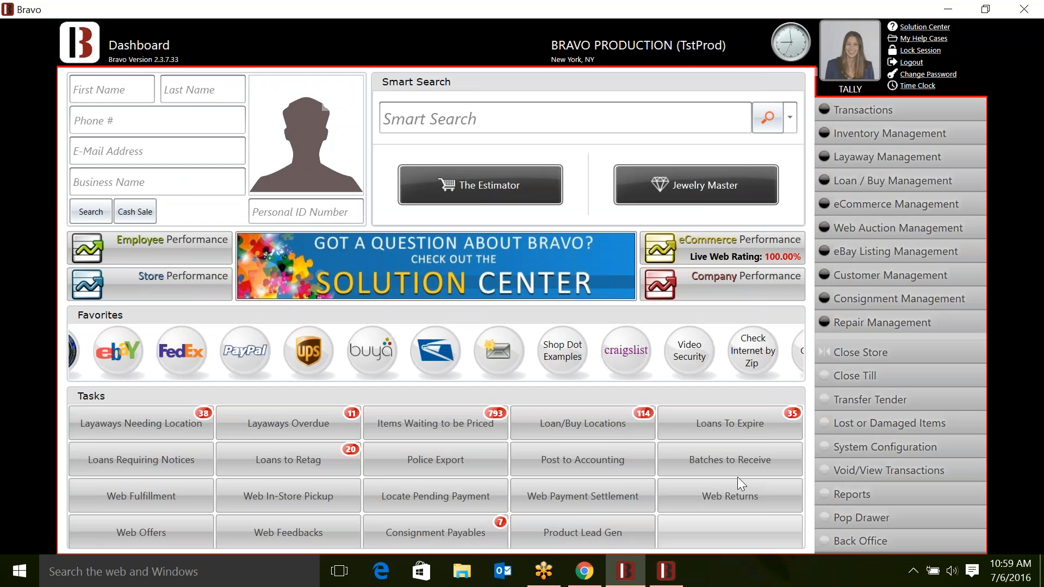
pyautogui.click(472, 426)
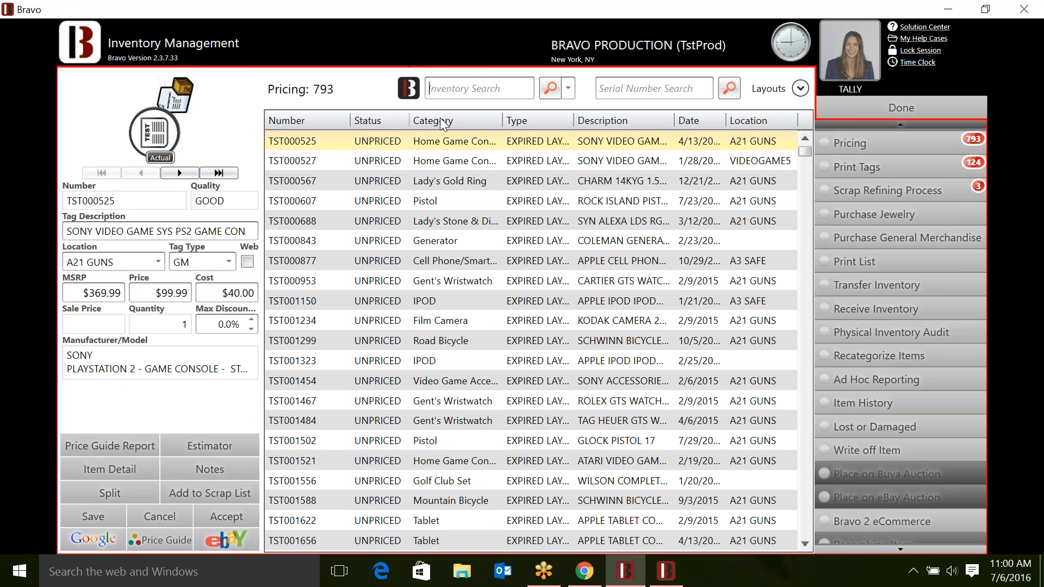
# - Check the Lady's Gold Ring estimate, back out, then open the Apple iPod TST001150 estimator
pyautogui.click(476, 181)
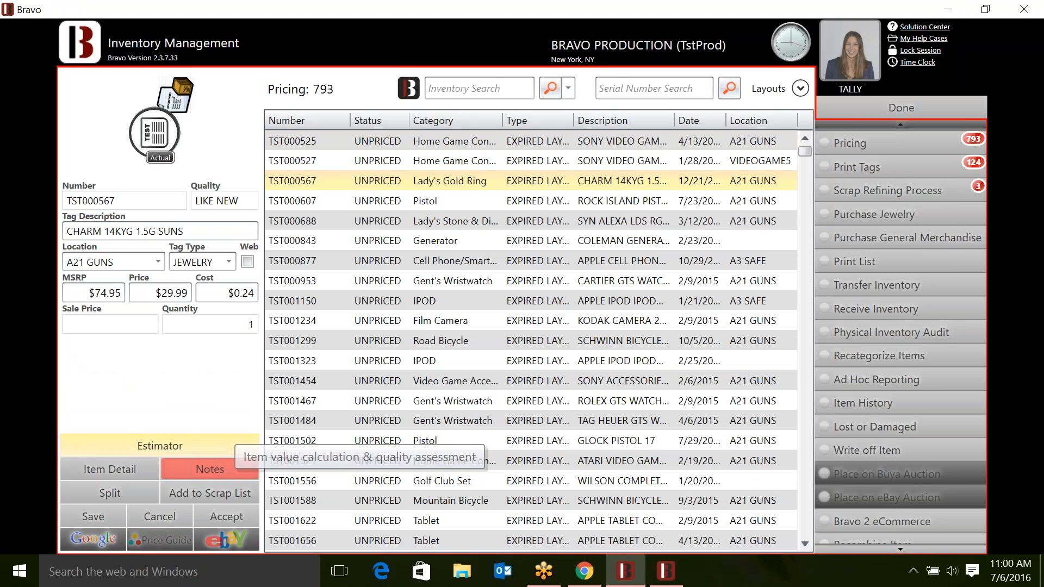
pyautogui.click(159, 446)
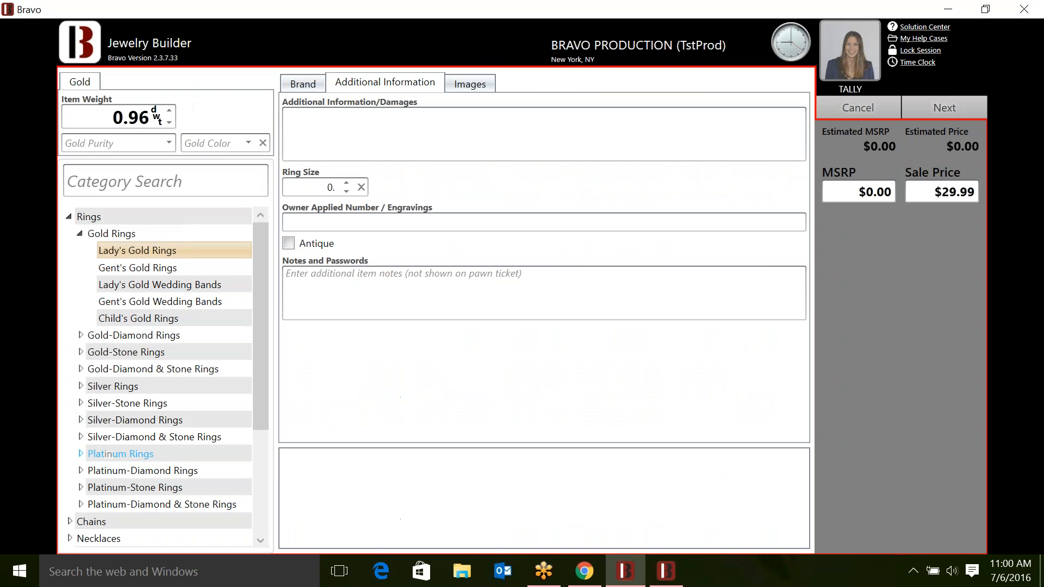
pyautogui.click(852, 116)
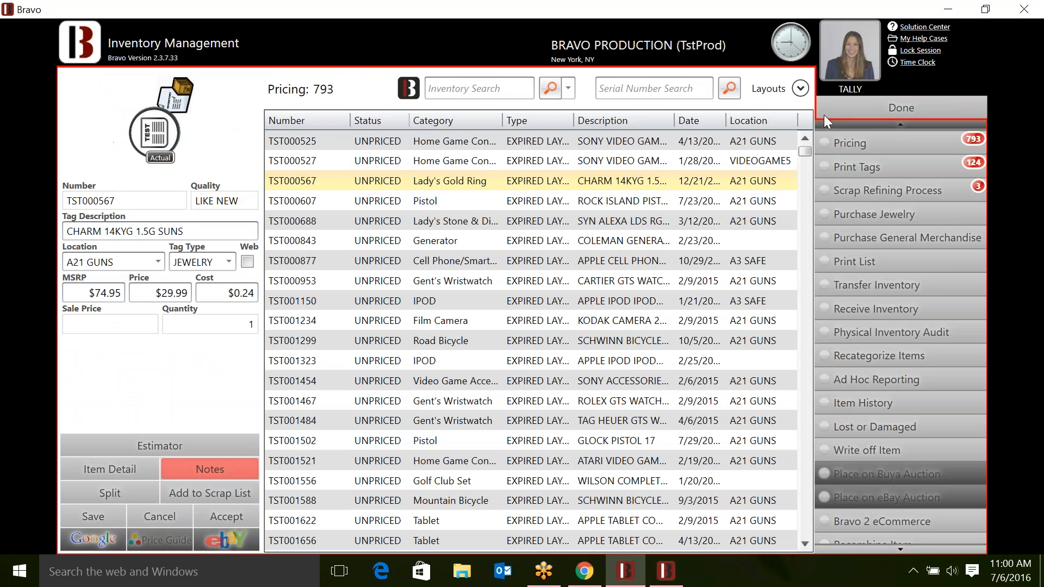
pyautogui.click(500, 296)
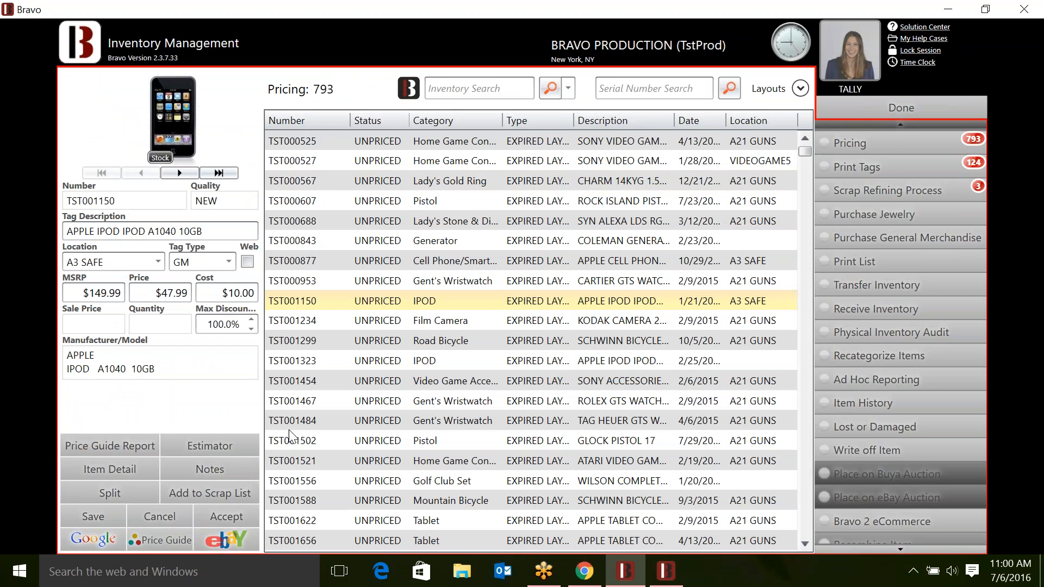
pyautogui.click(236, 440)
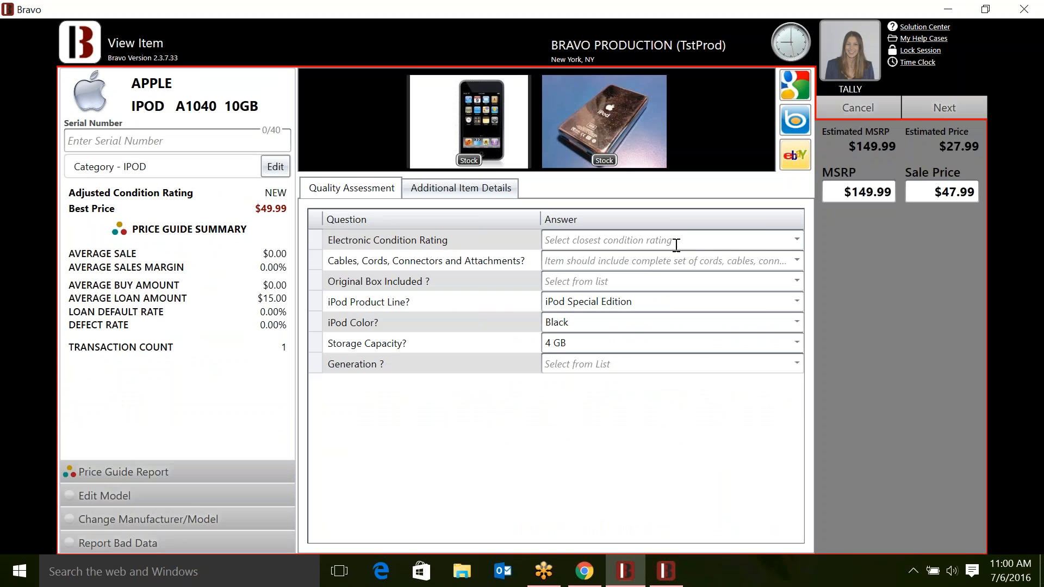
# - Estimate the iPod at 87% good, 50% cables, no box, generation Not Applicable, pricing it $3.99
pyautogui.click(685, 240)
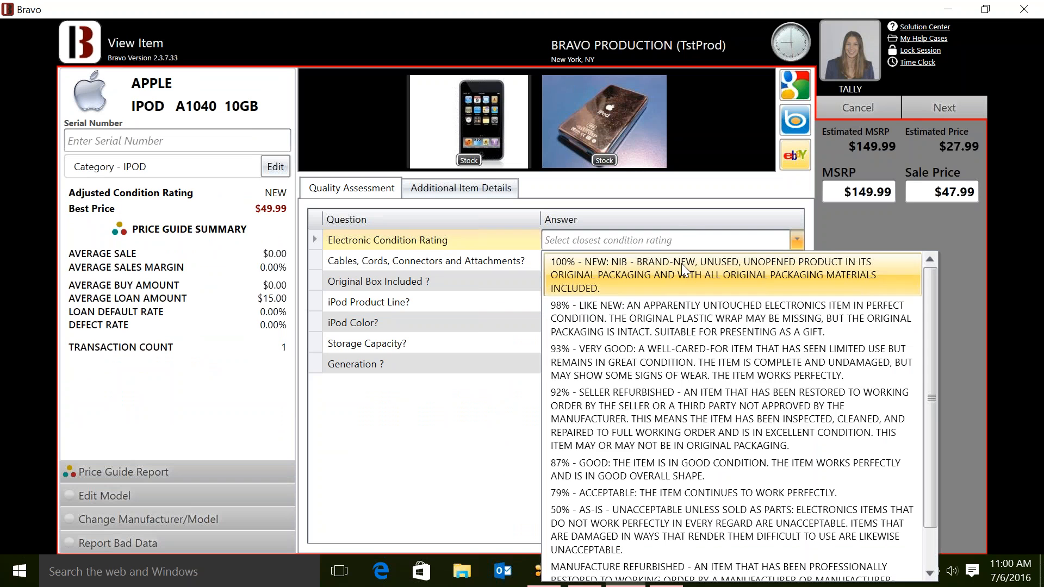
pyautogui.click(648, 469)
pyautogui.click(753, 260)
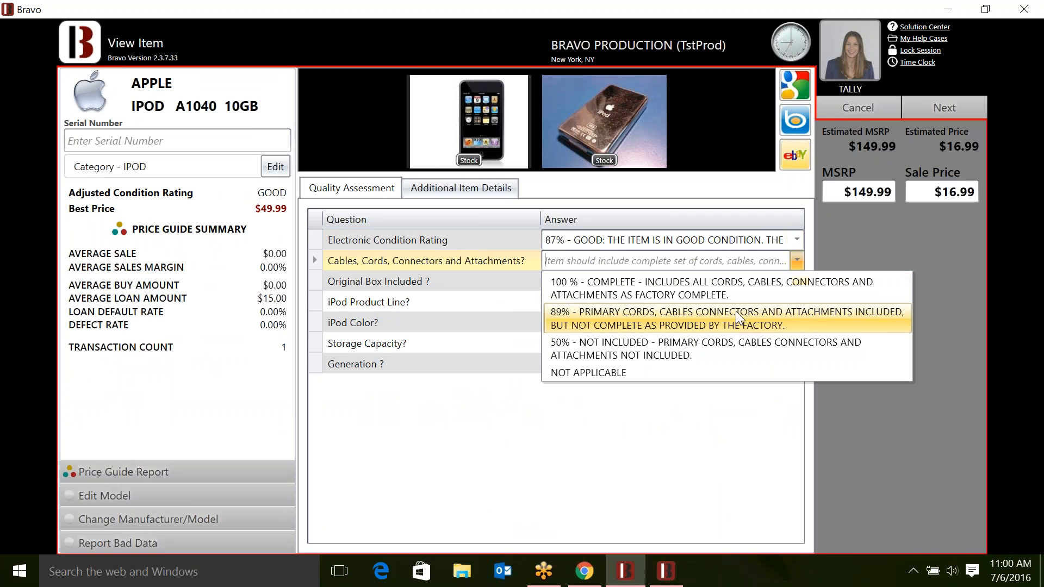
pyautogui.click(735, 343)
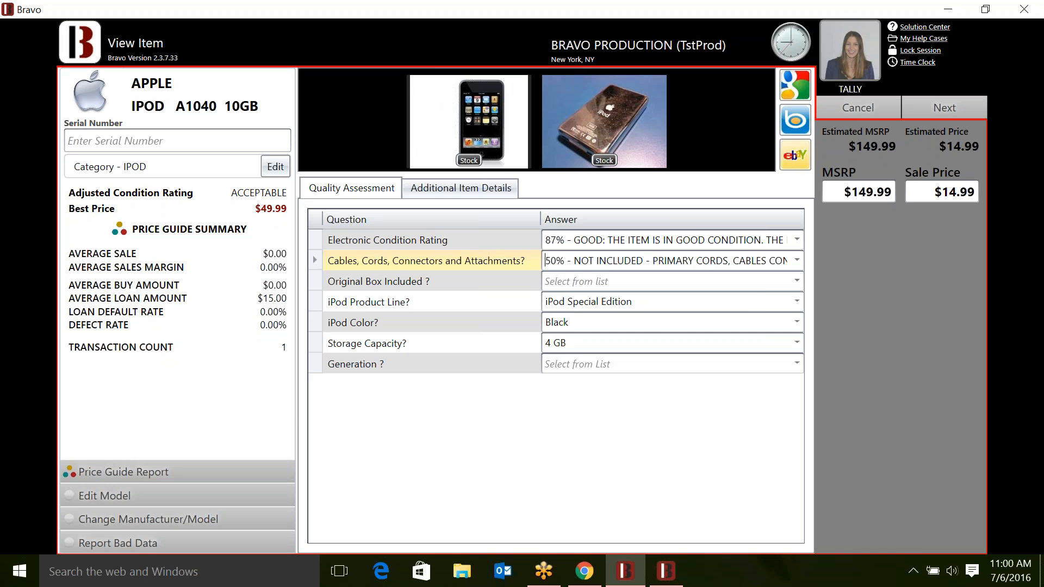
pyautogui.click(765, 284)
pyautogui.click(764, 301)
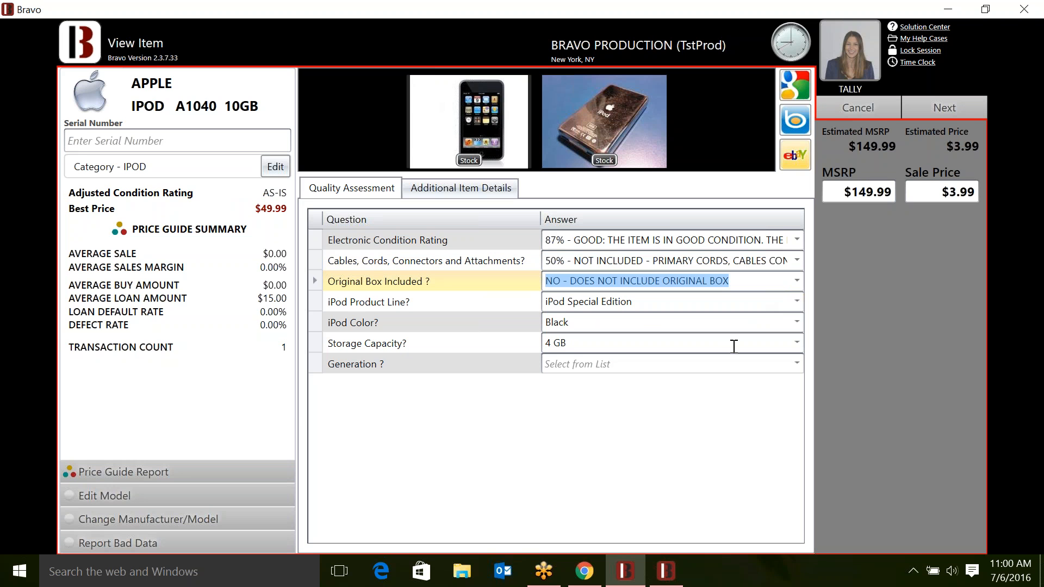
pyautogui.click(735, 363)
pyautogui.click(711, 387)
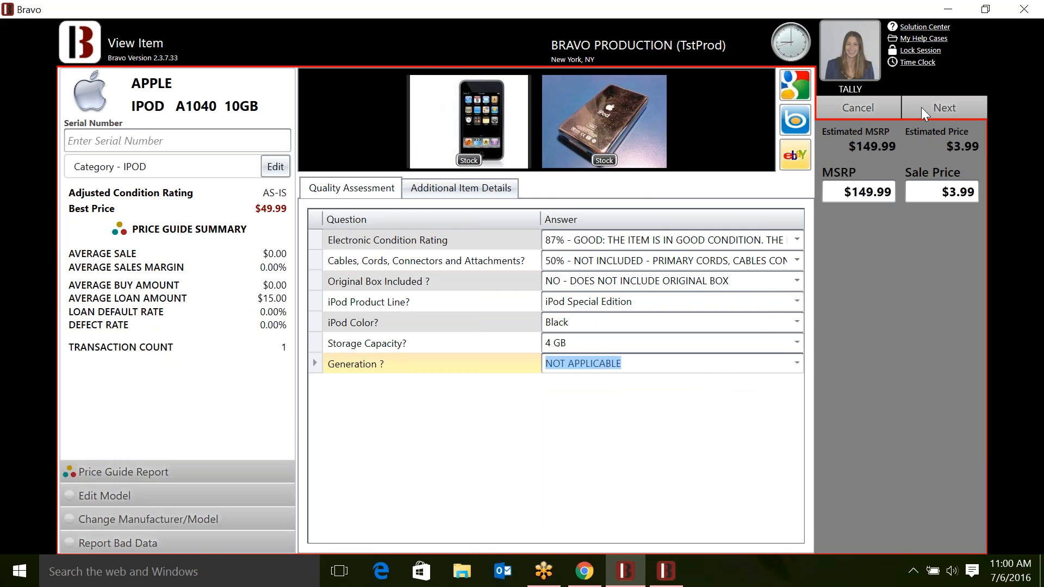
pyautogui.click(942, 108)
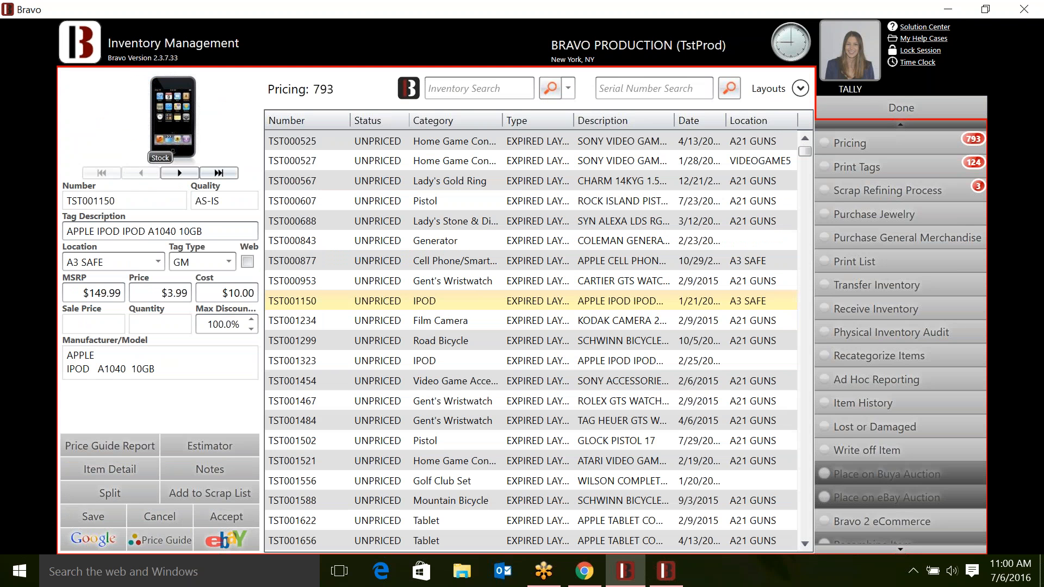
# - Open the iPod's Item Detail and select its full description 'IPOD SPECIAL EDITION, 4 GB, BLACK'
pyautogui.click(145, 472)
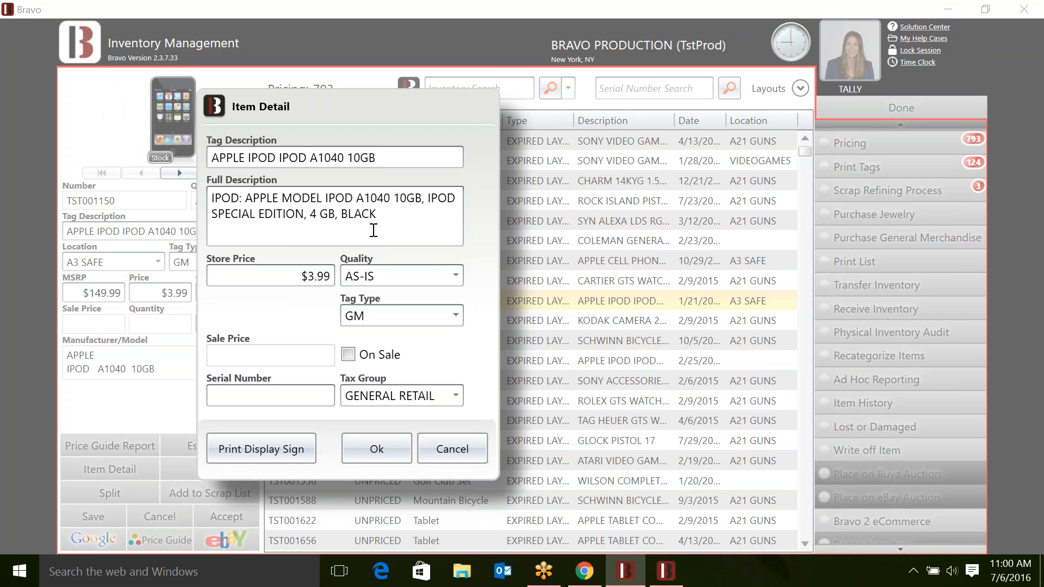
pyautogui.click(403, 229)
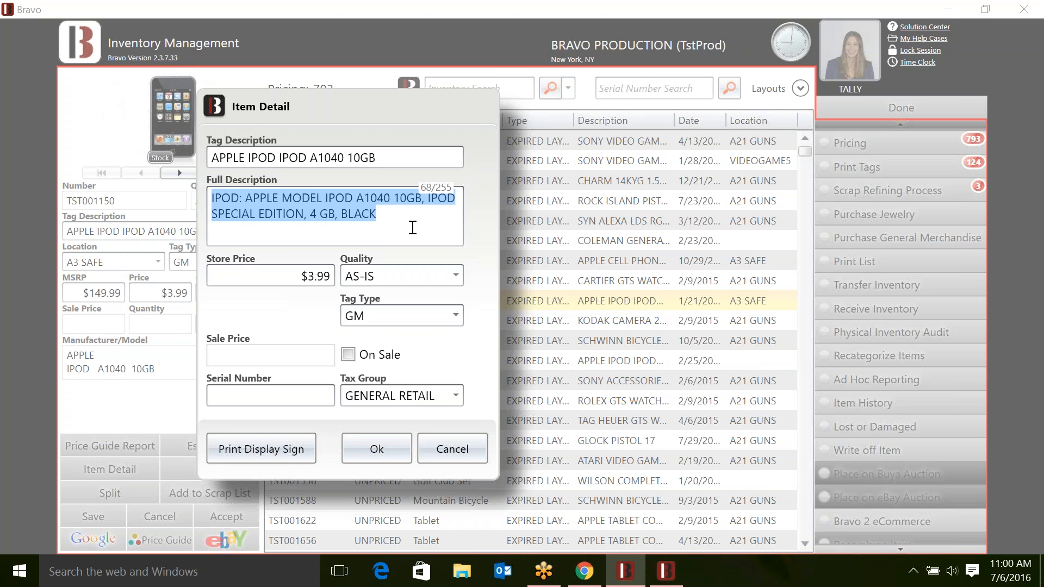